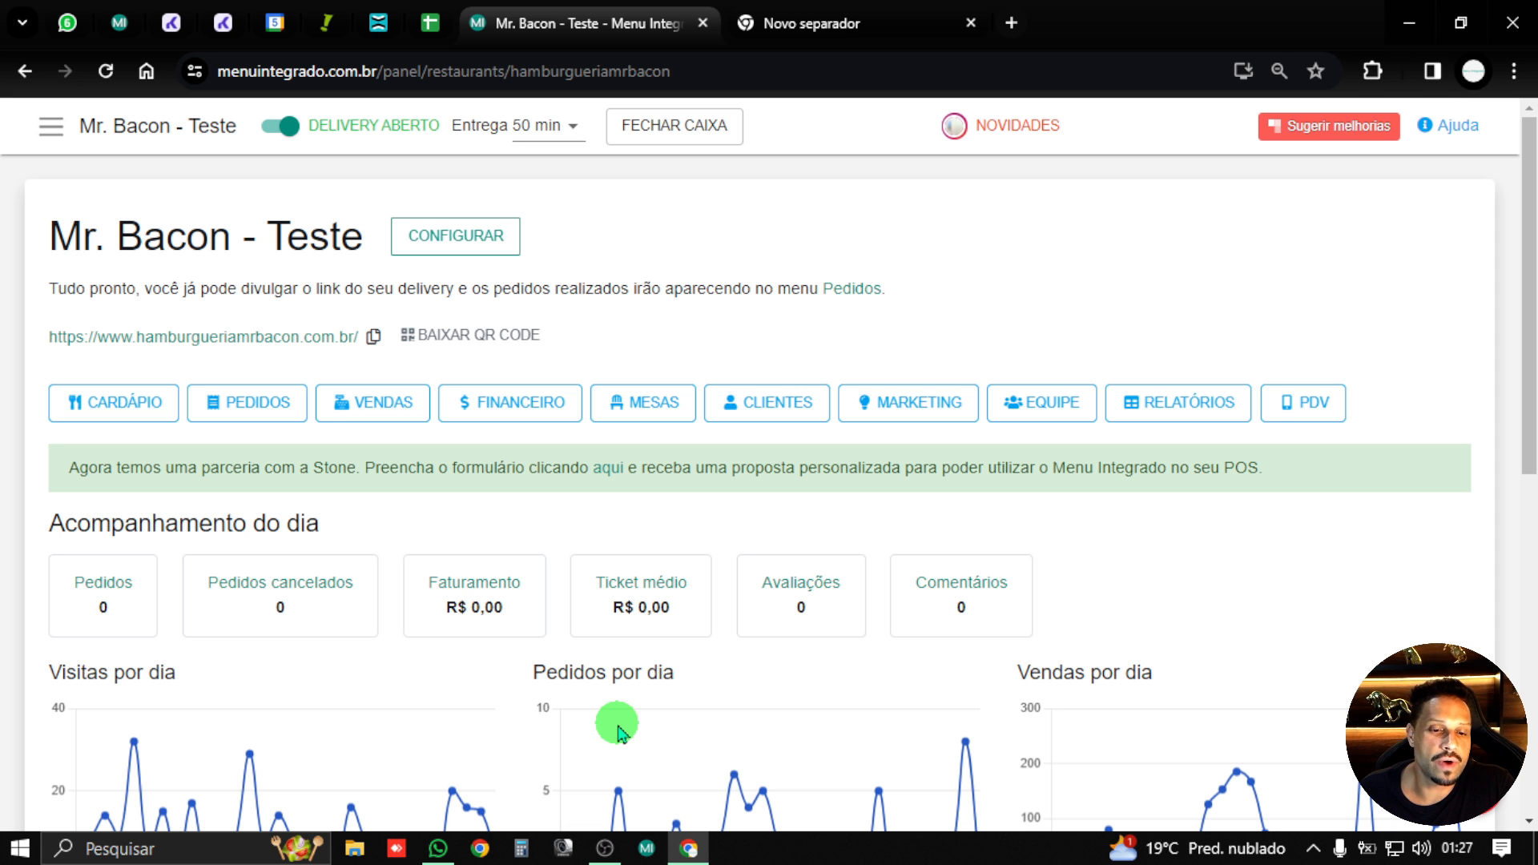
- Open the restaurant's menu management and start a new ingredient under Insumos
{"action": "left_click", "coordinate": [52, 141]}
{"action": "left_click", "coordinate": [112, 269]}
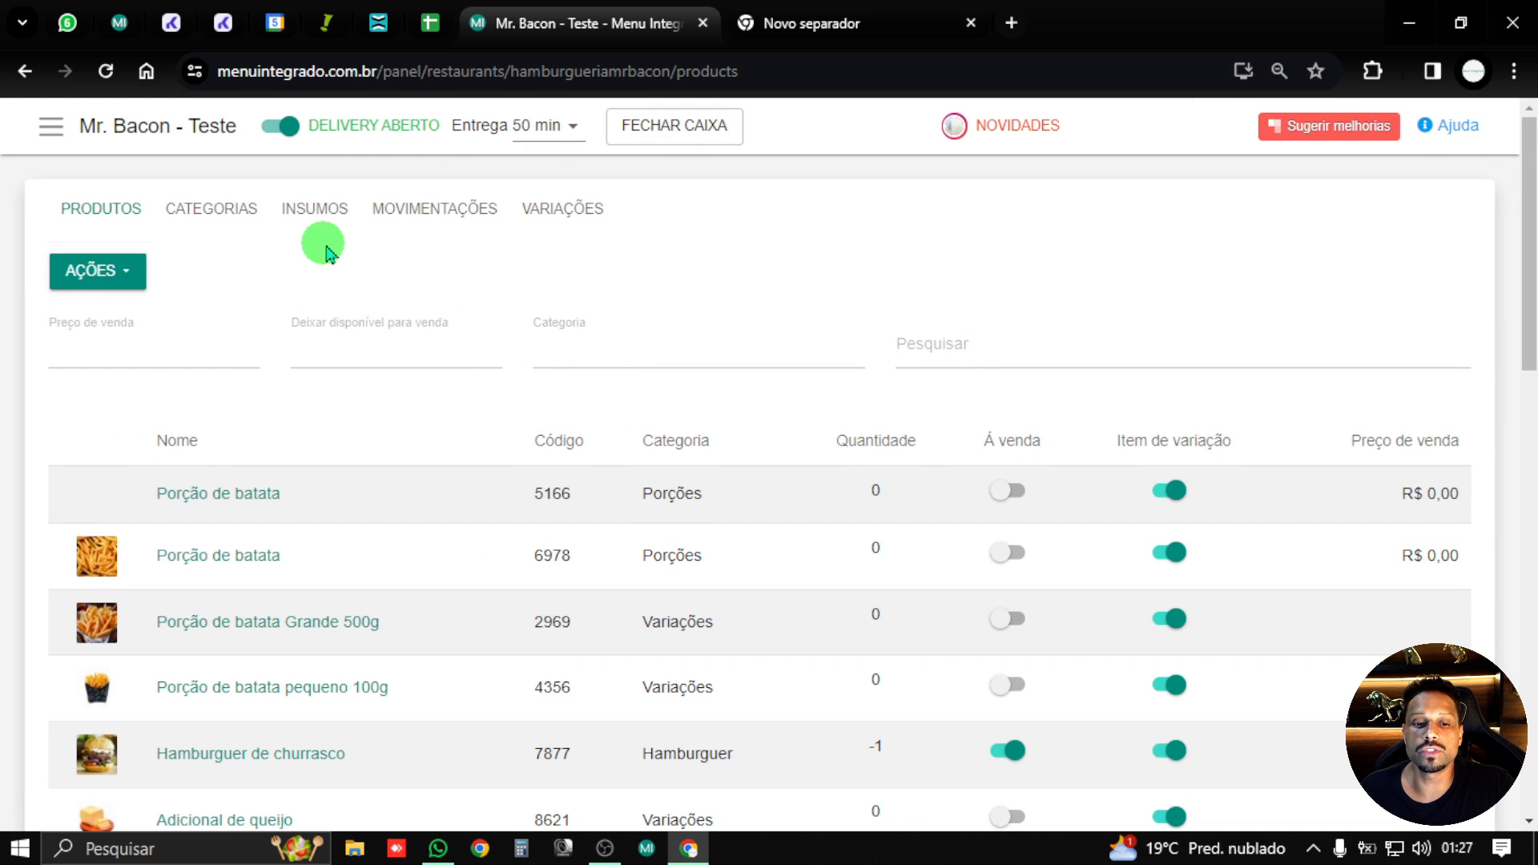
{"action": "left_click", "coordinate": [326, 221]}
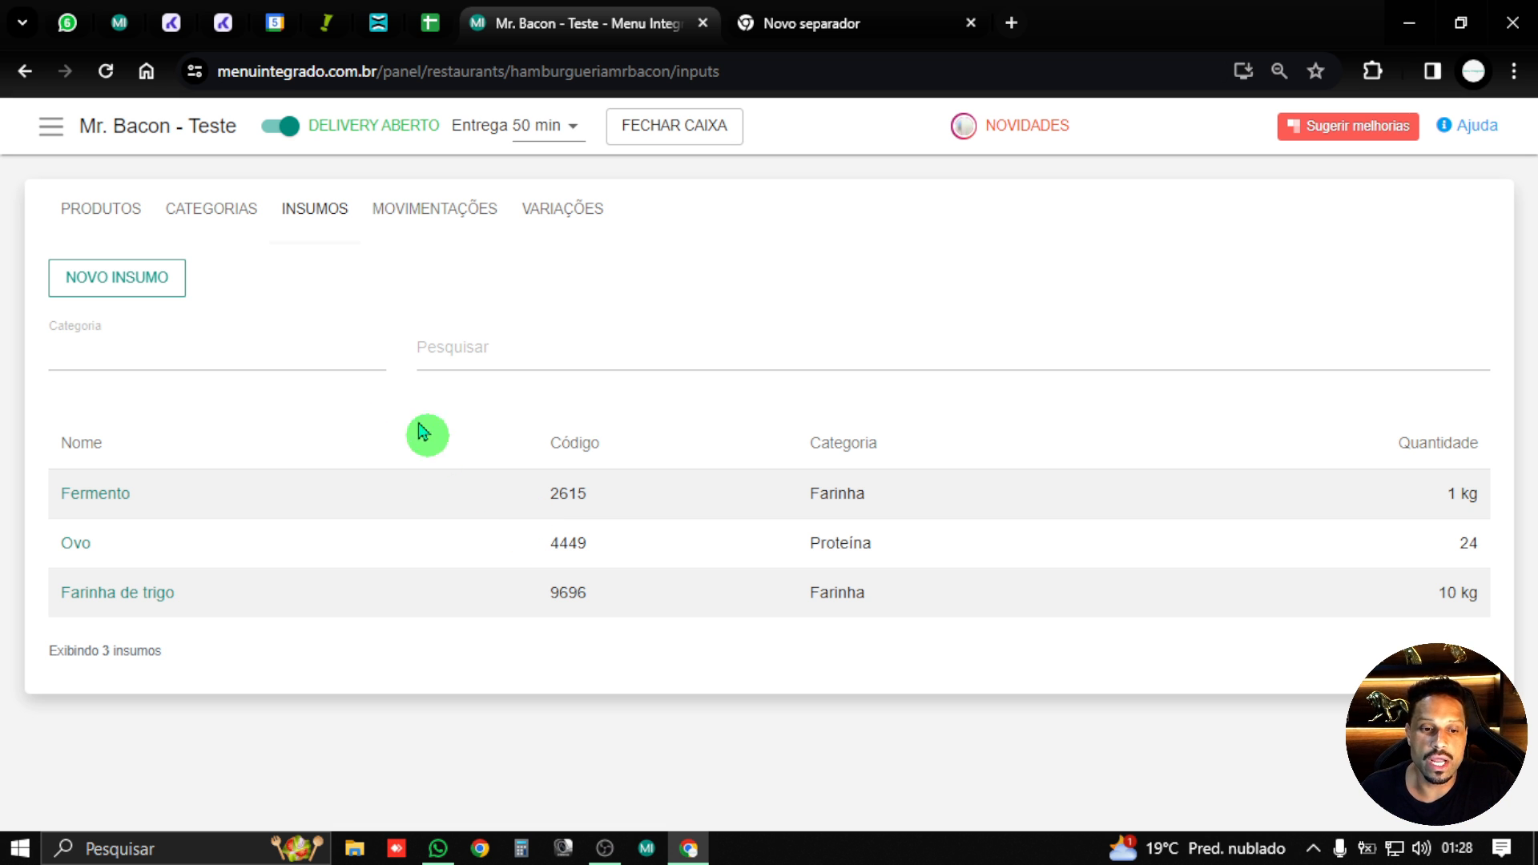
{"action": "left_click", "coordinate": [149, 282]}
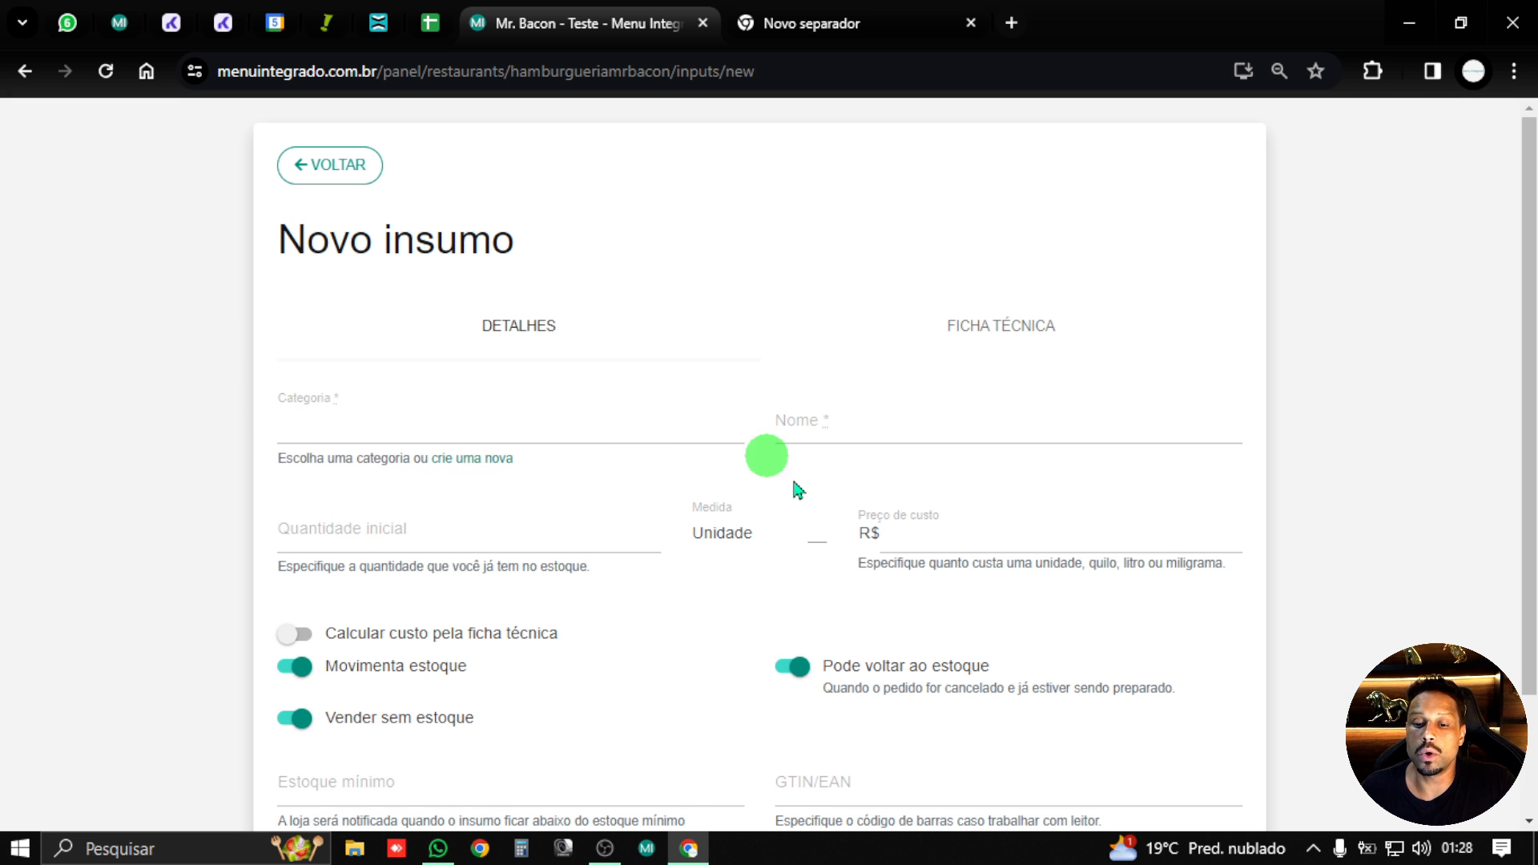
{"action": "scroll", "coordinate": [793, 487], "scroll_direction": "down", "scroll_amount": 2}
{"action": "scroll", "coordinate": [769, 611], "scroll_direction": "up", "scroll_amount": 2}
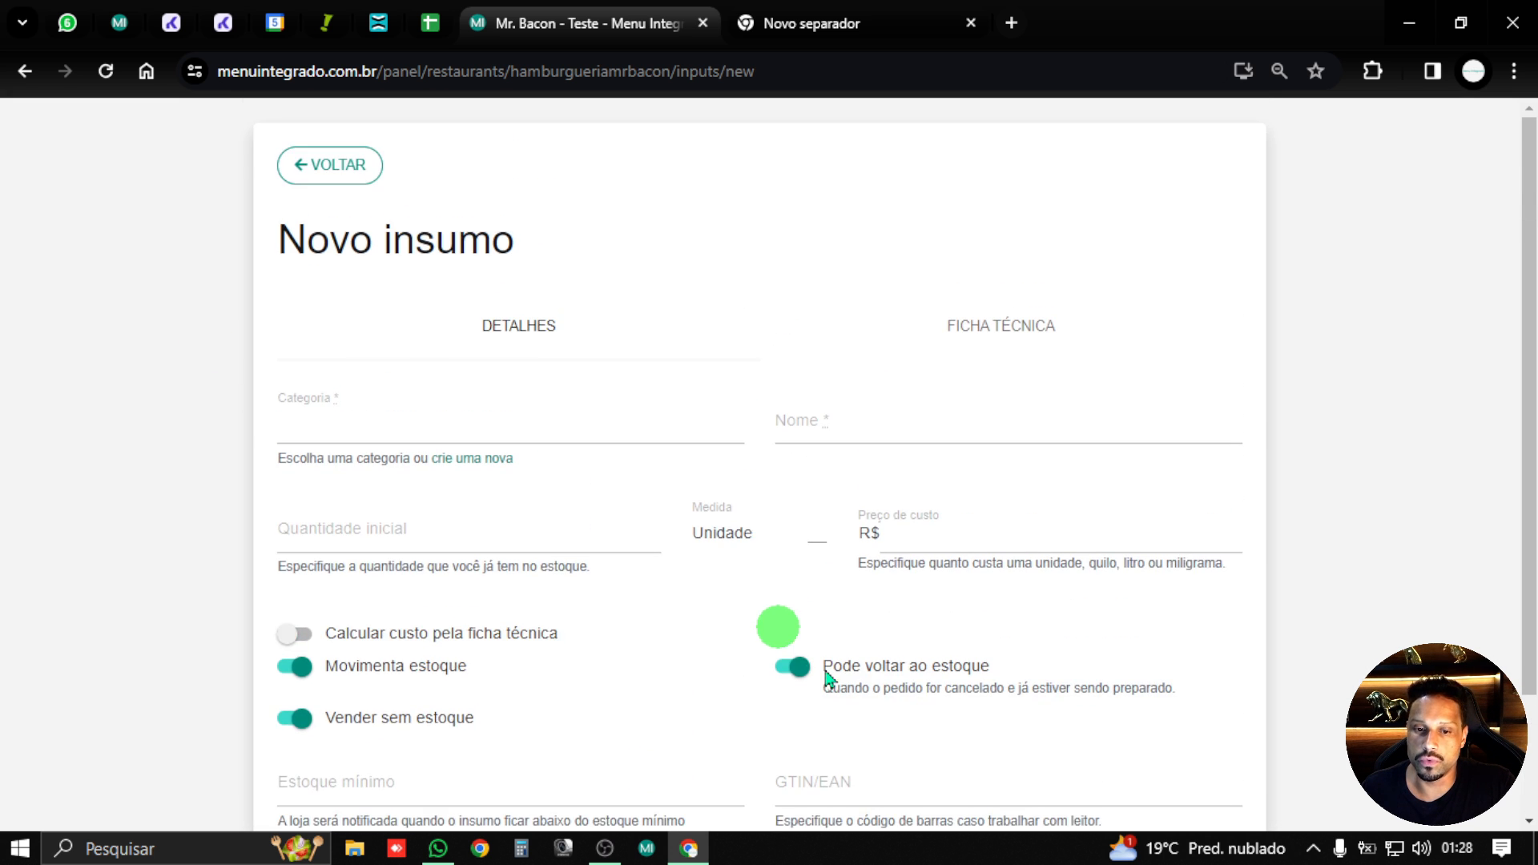
{"action": "scroll", "coordinate": [825, 673], "scroll_direction": "down", "scroll_amount": 1}
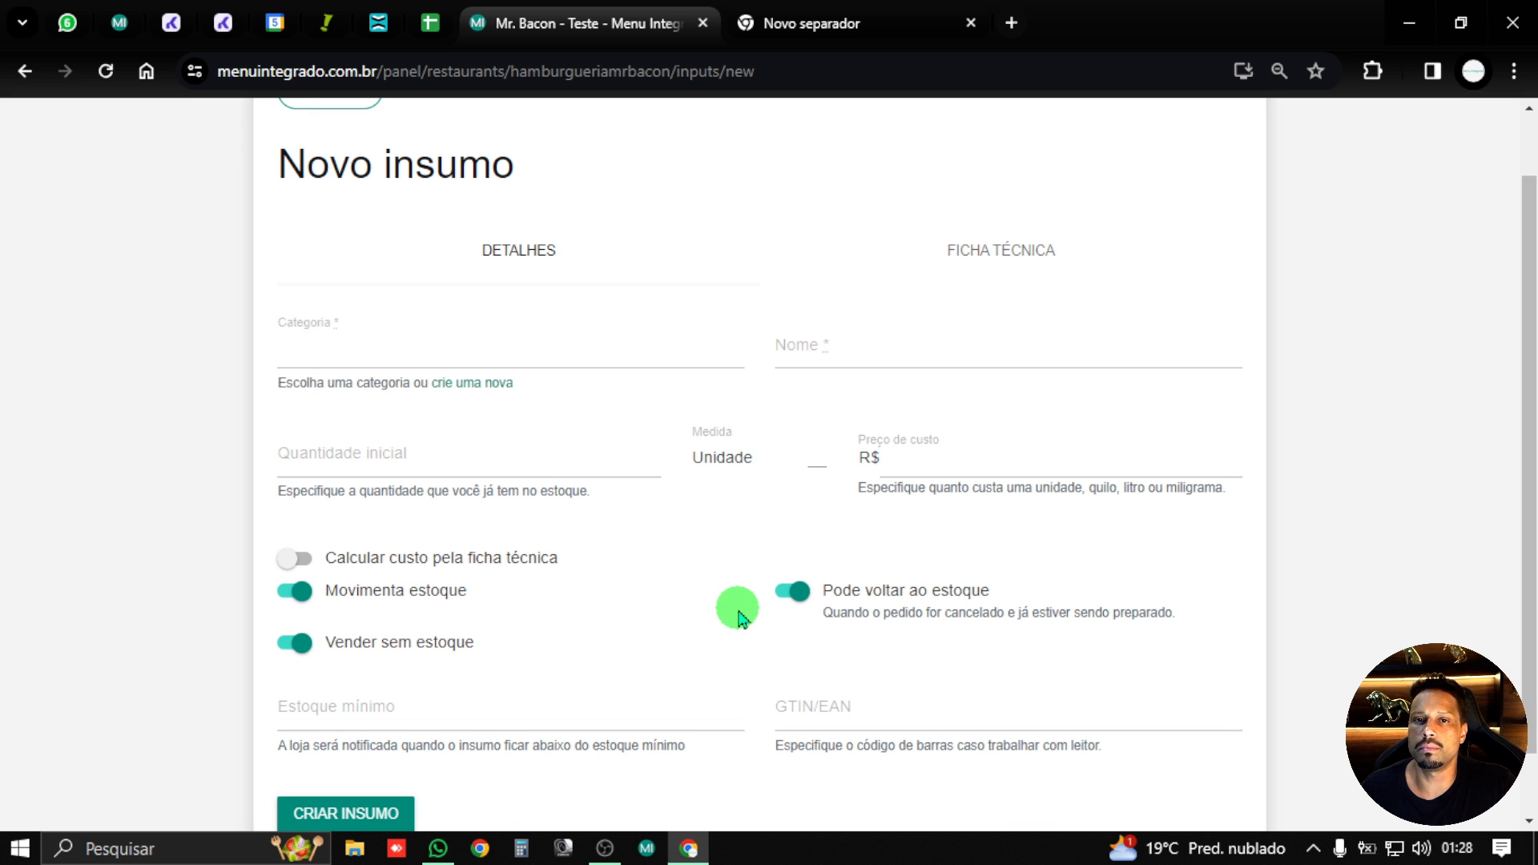
{"action": "left_click", "coordinate": [342, 344]}
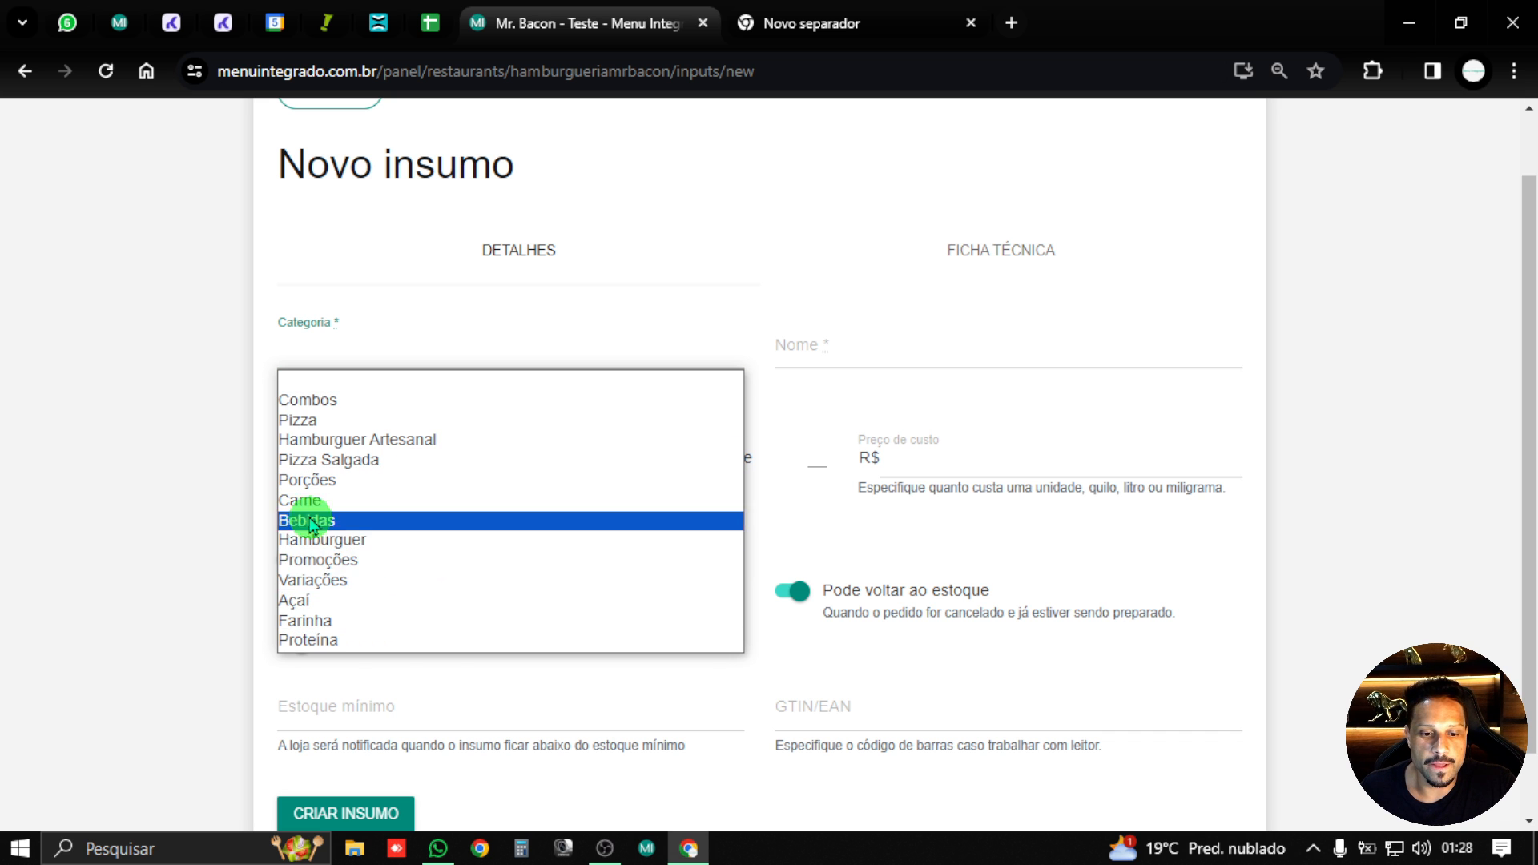
{"action": "left_click", "coordinate": [210, 443]}
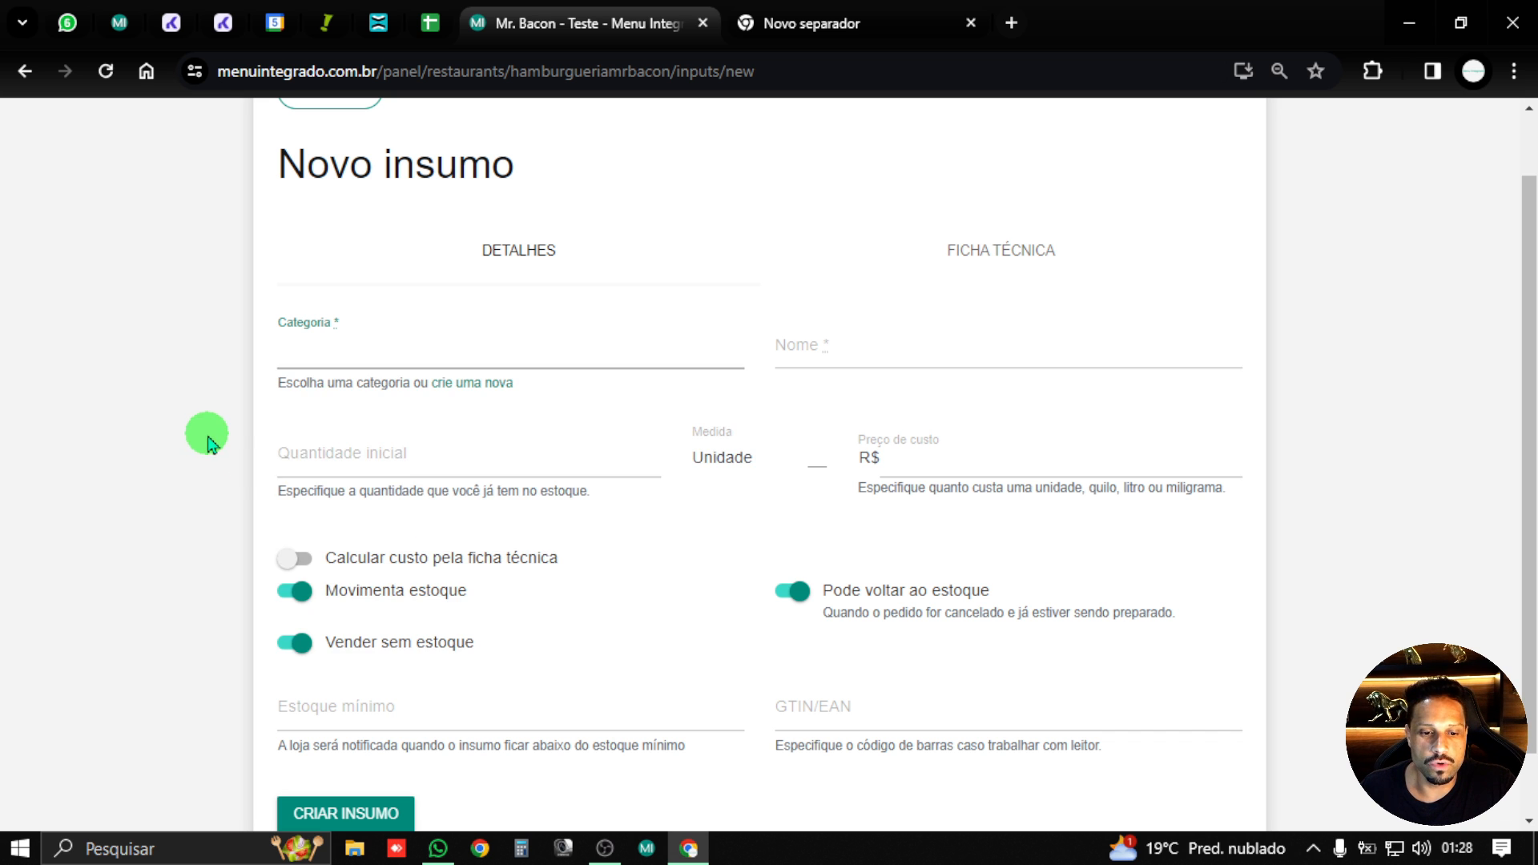
{"action": "left_click", "coordinate": [384, 360]}
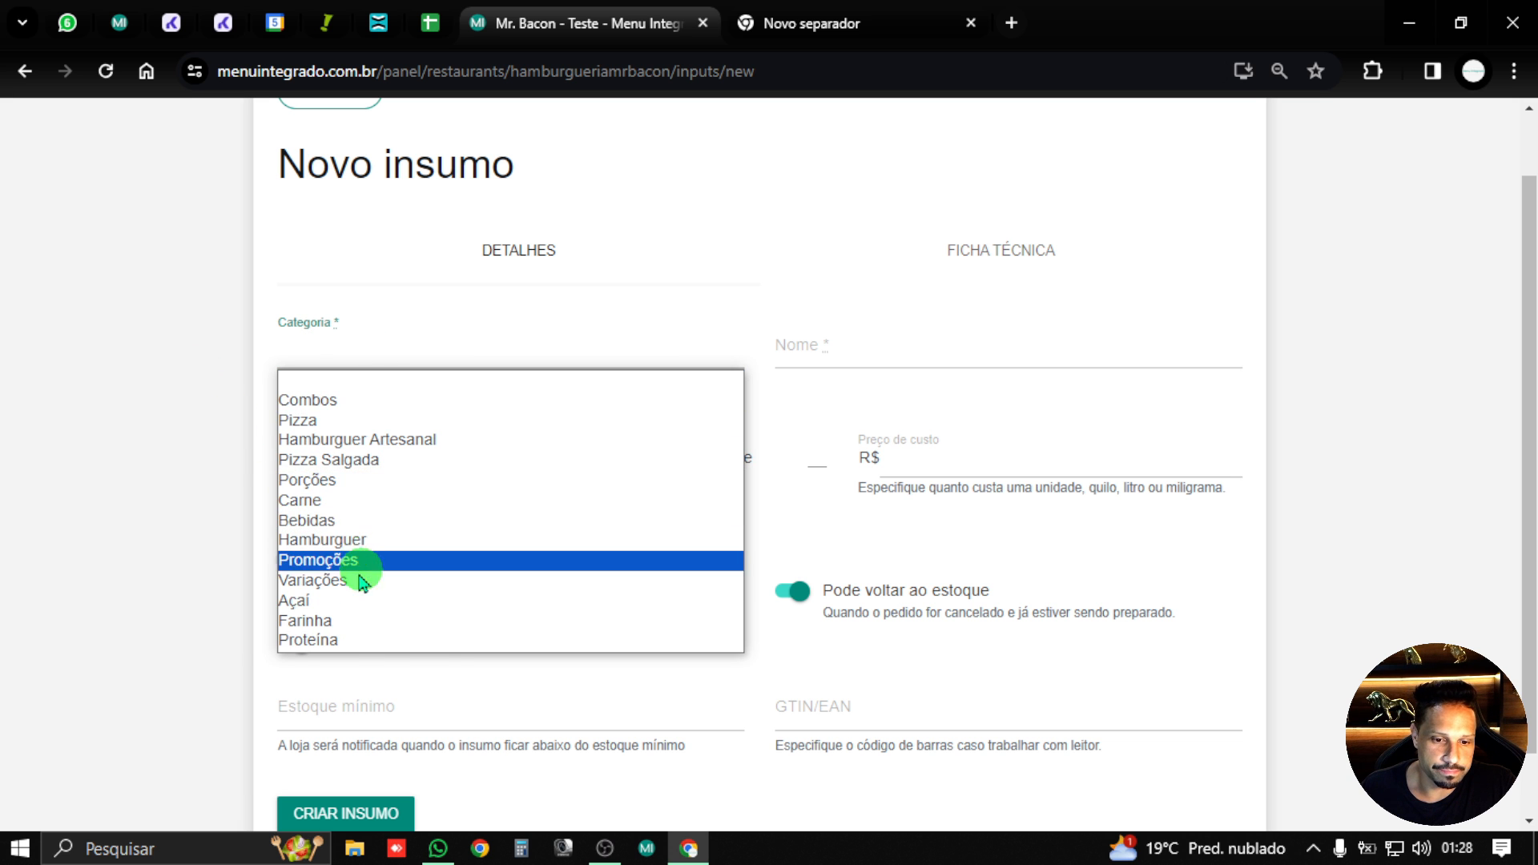
{"action": "left_click", "coordinate": [233, 483]}
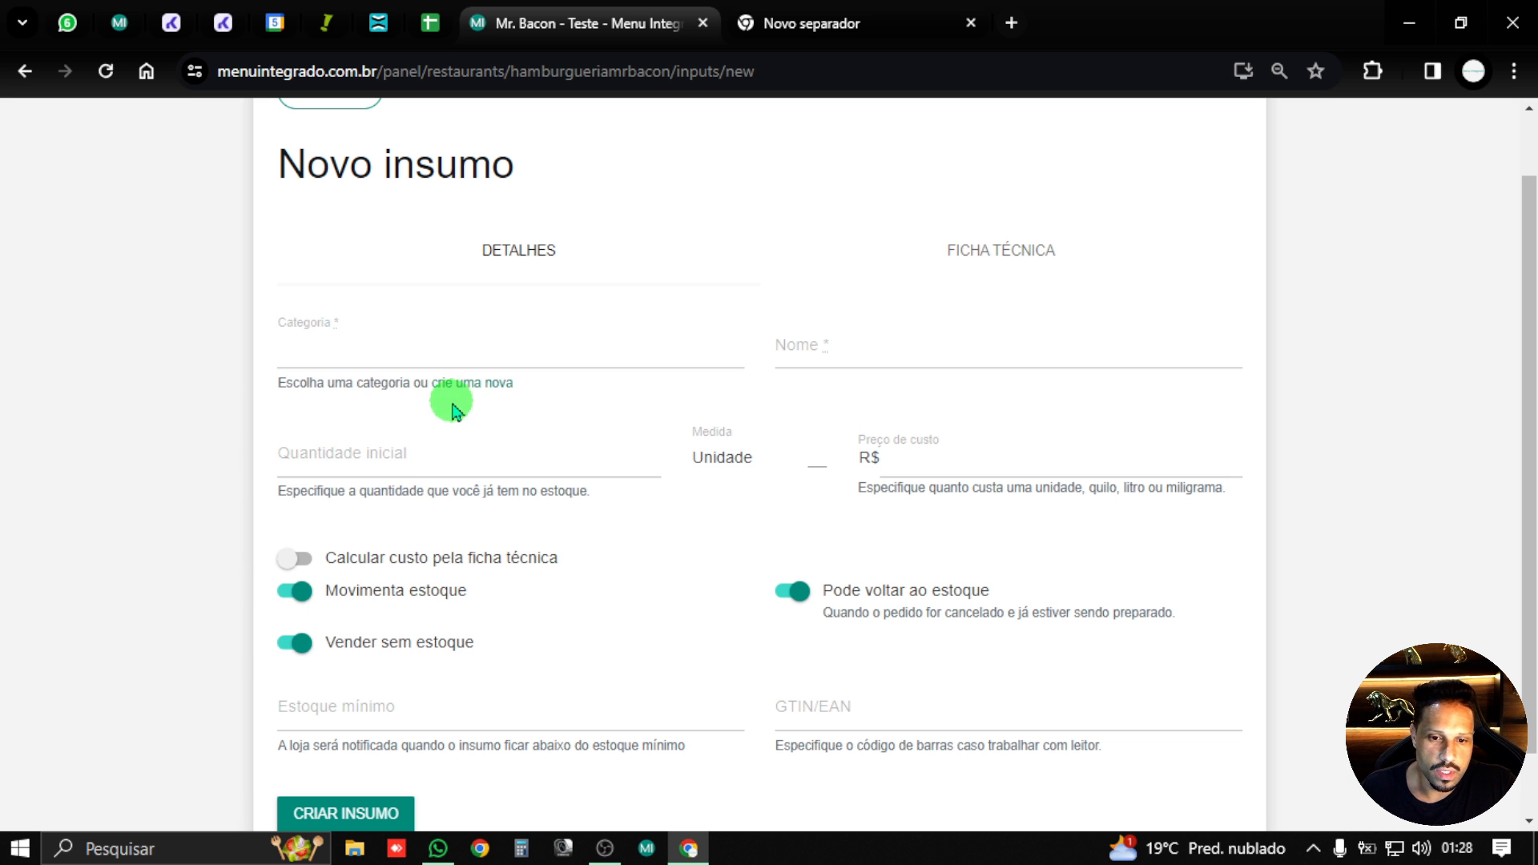
- Create a new category named Verduras for the ingredient, keeping the default category settings
{"action": "left_click", "coordinate": [505, 384]}
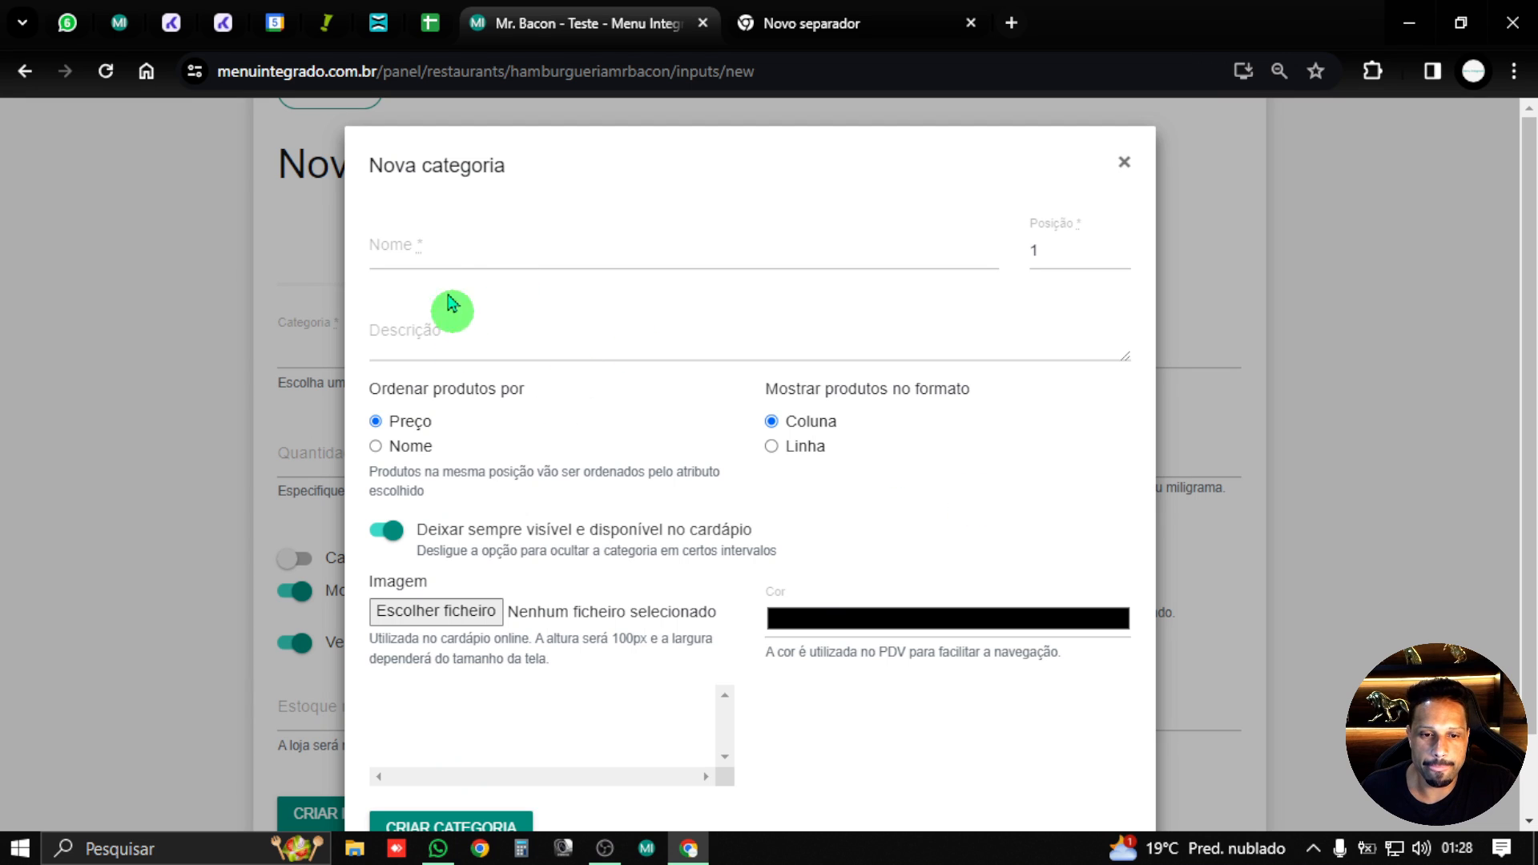
{"action": "left_click", "coordinate": [453, 248]}
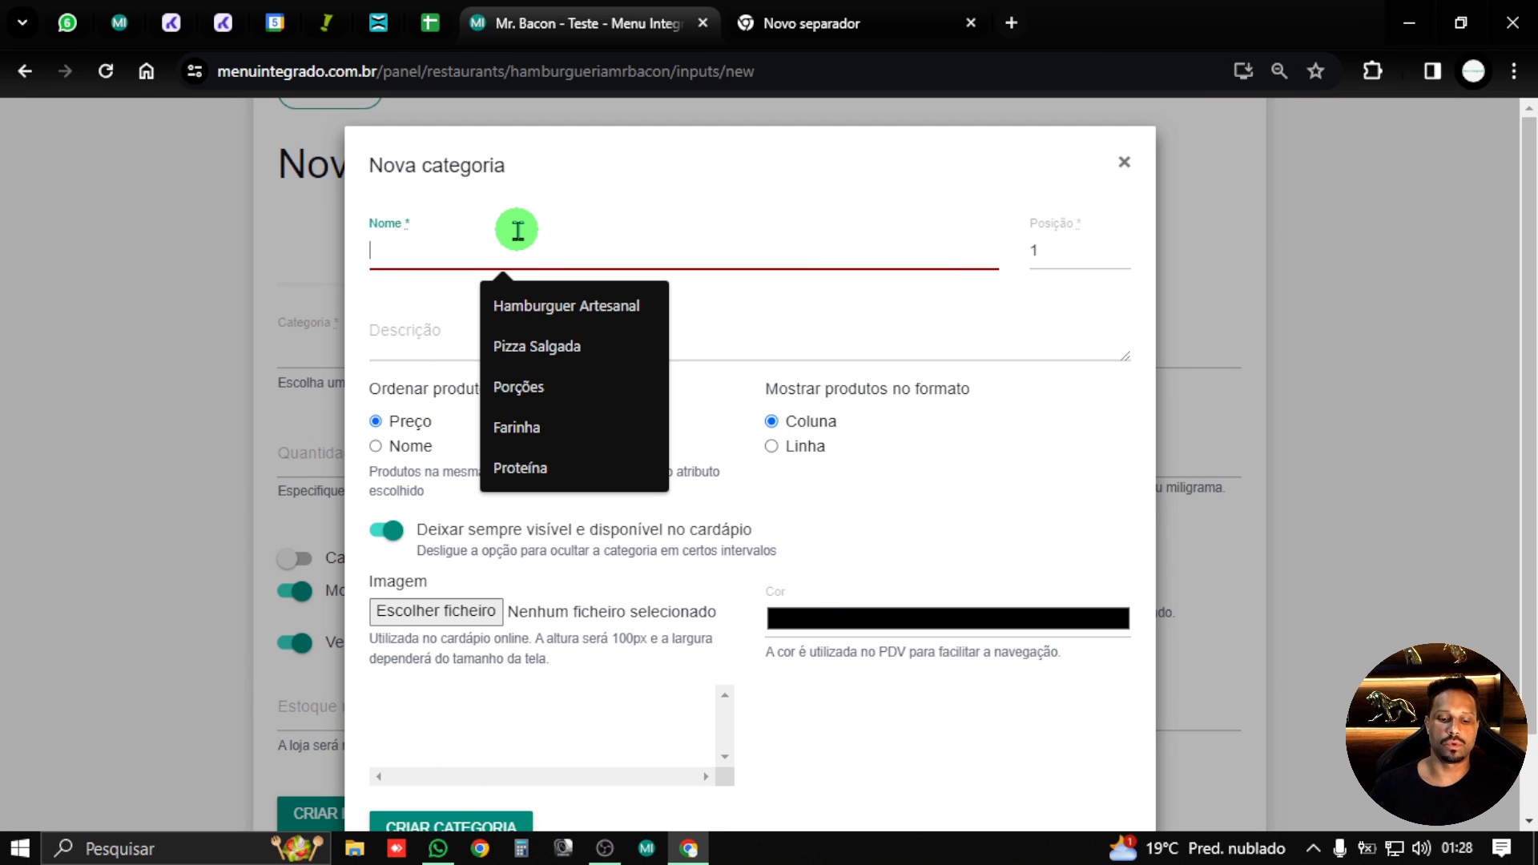
{"action": "type", "text": "VERDUR"}
{"action": "key", "text": "BackSpace"}
{"action": "key", "text": "BackSpace"}
{"action": "key", "text": "BackSpace"}
{"action": "key", "text": "BackSpace"}
{"action": "key", "text": "BackSpace"}
{"action": "type", "text": "er"}
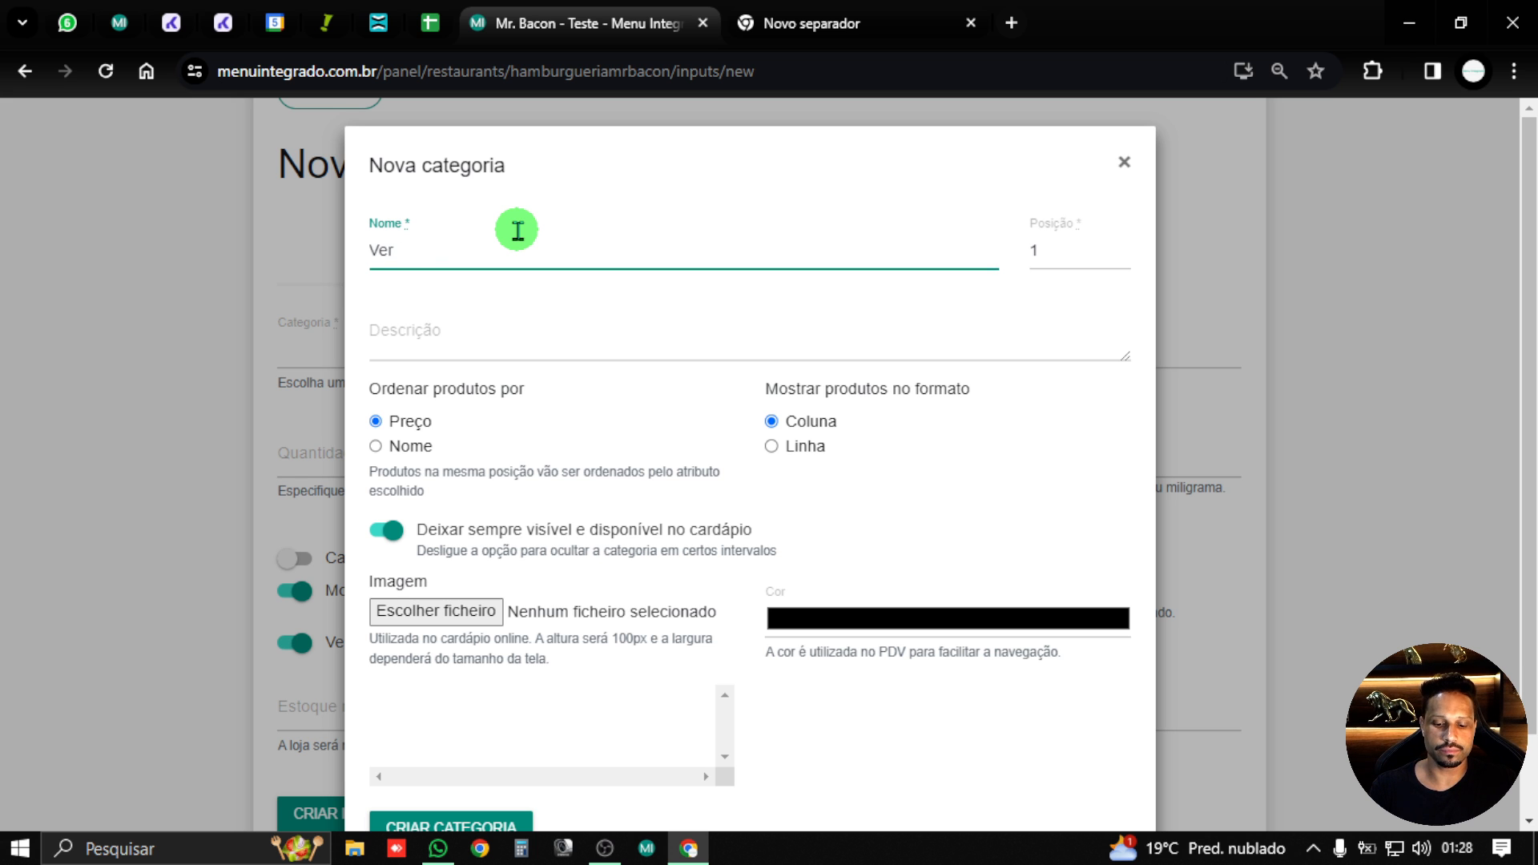
{"action": "type", "text": "duras"}
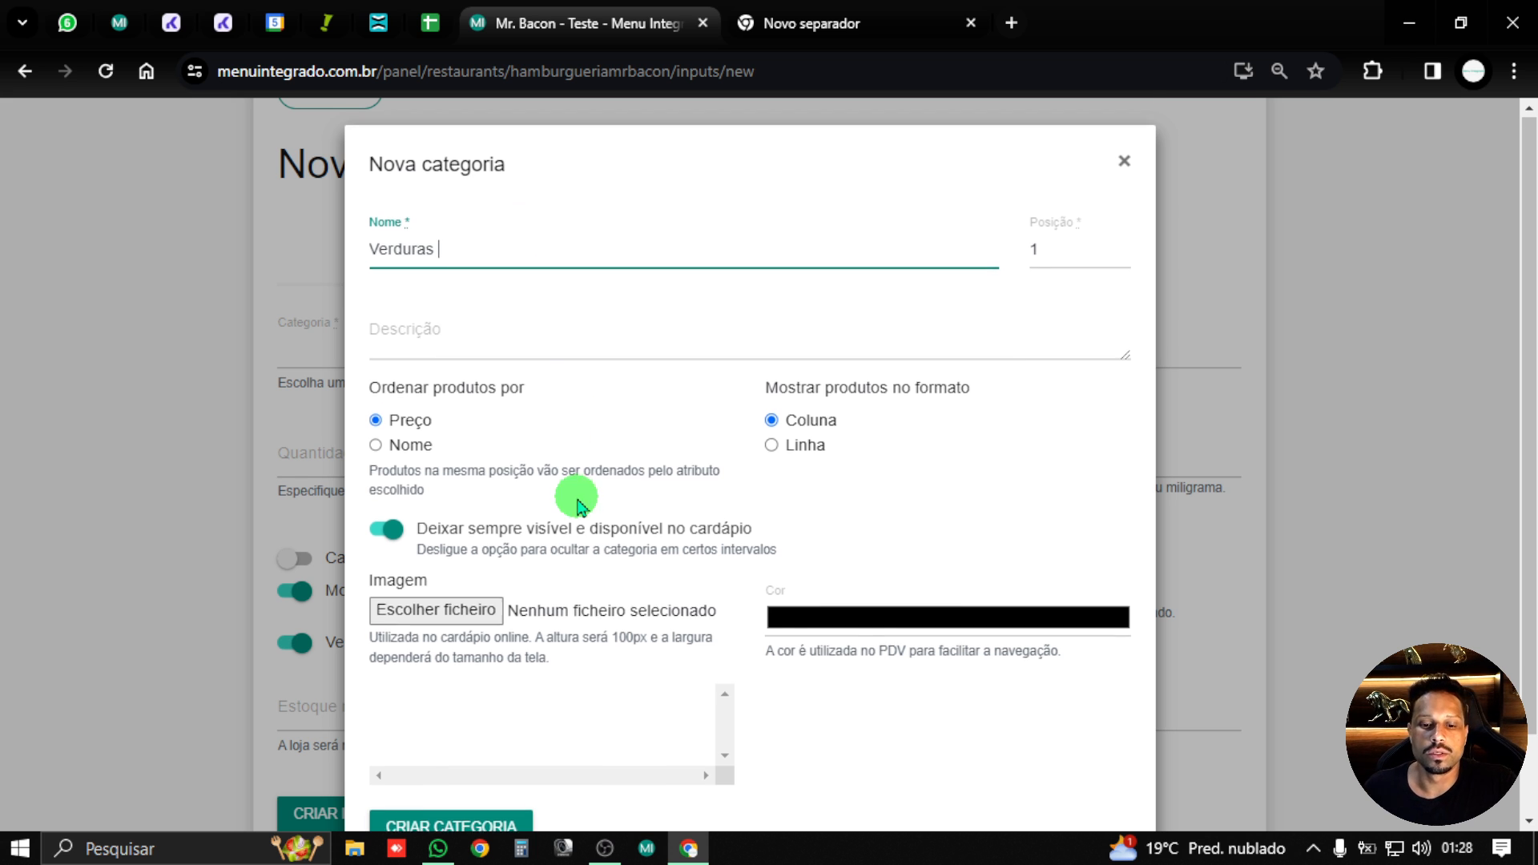
{"action": "scroll", "coordinate": [576, 497], "scroll_direction": "down", "scroll_amount": 1}
{"action": "left_click", "coordinate": [505, 737]}
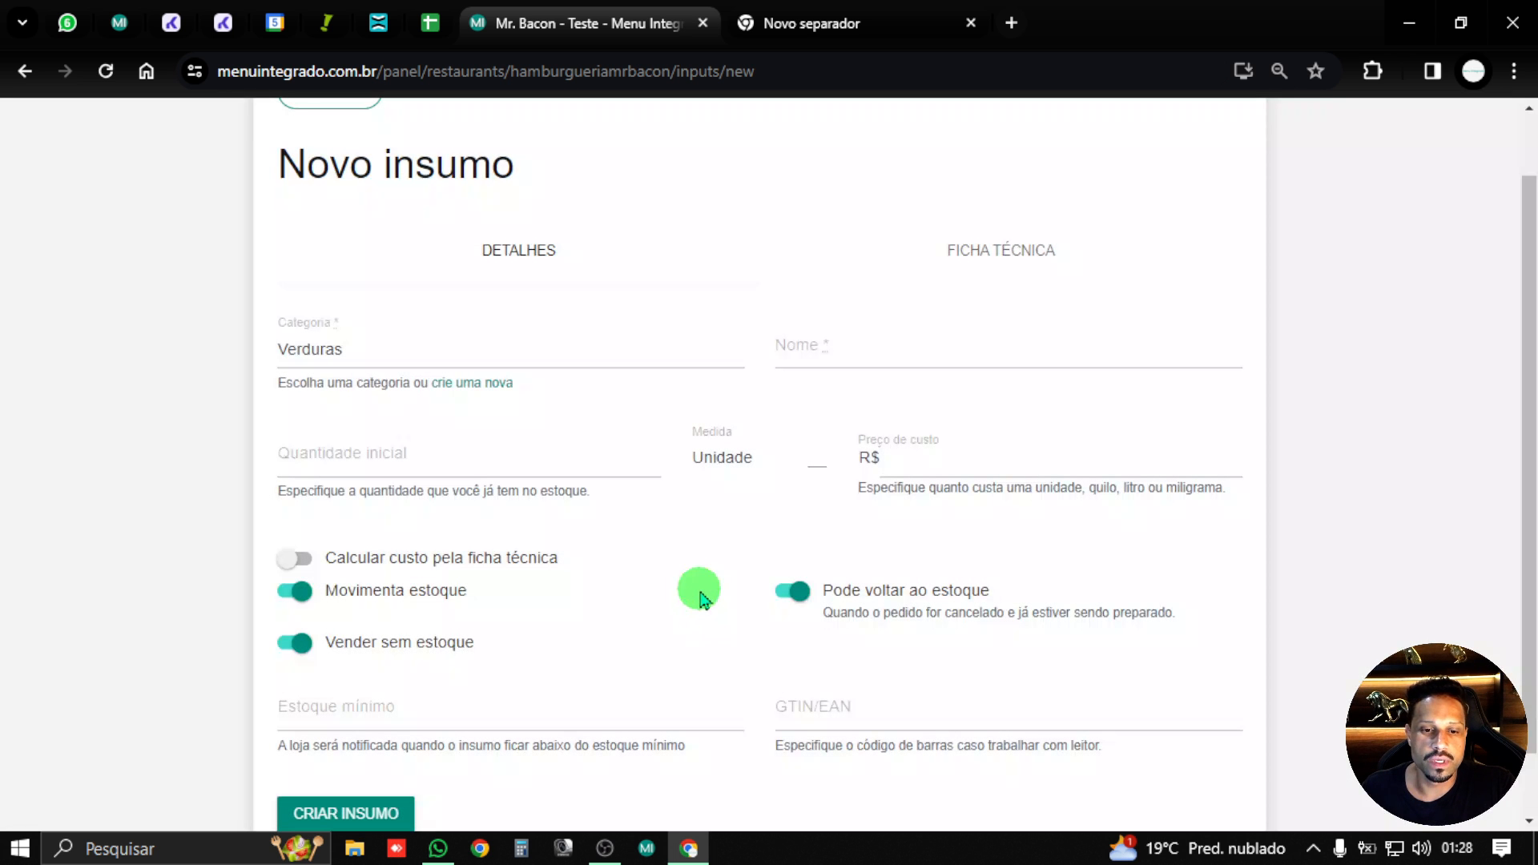
- Name the new ingredient Tomate
{"action": "left_click", "coordinate": [805, 356]}
{"action": "type", "text": "Tomat"}
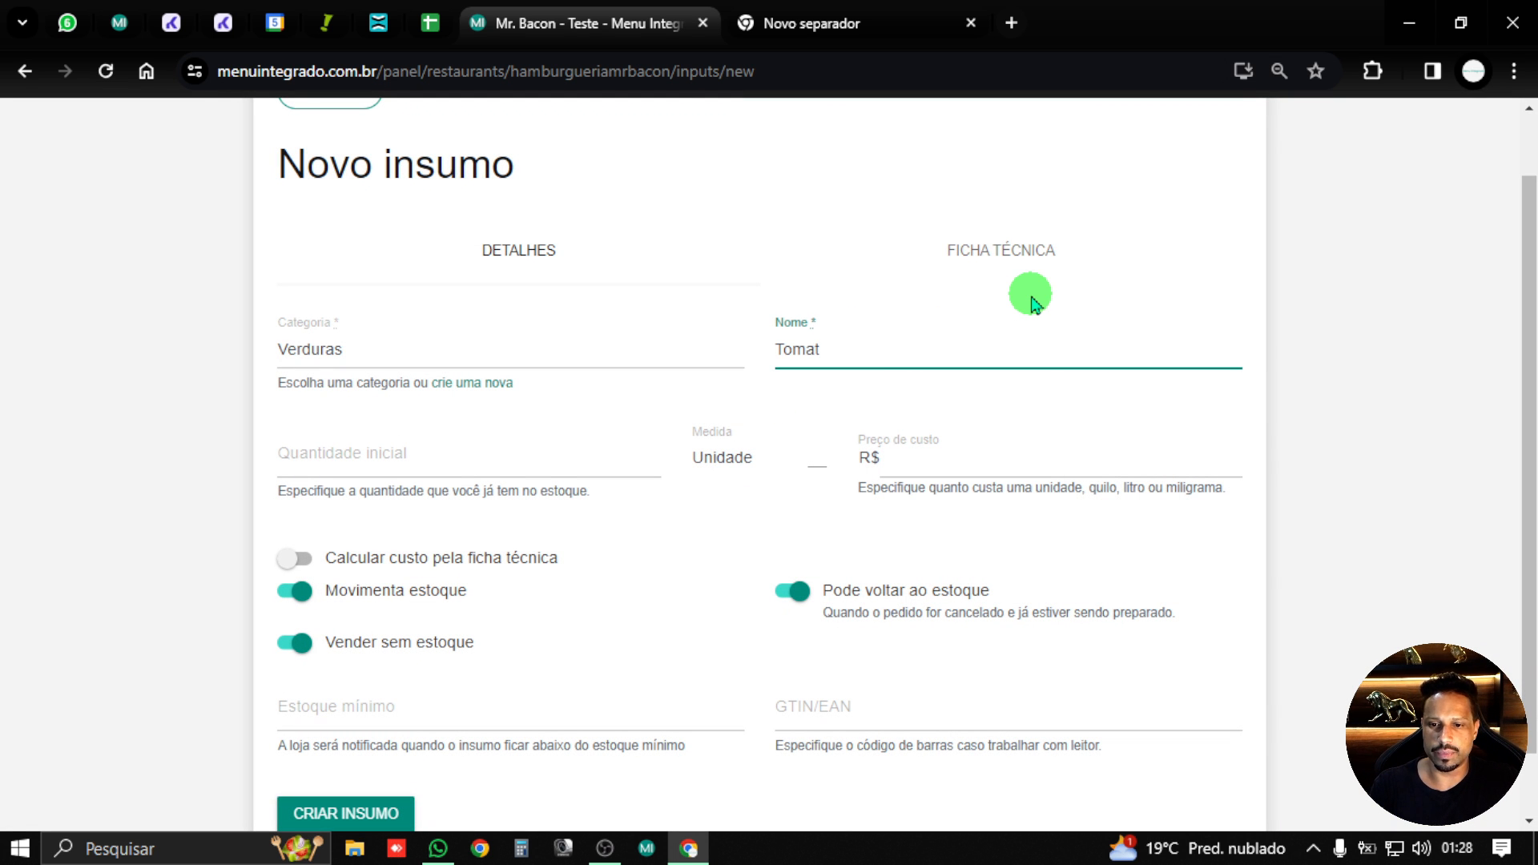
{"action": "type", "text": "e"}
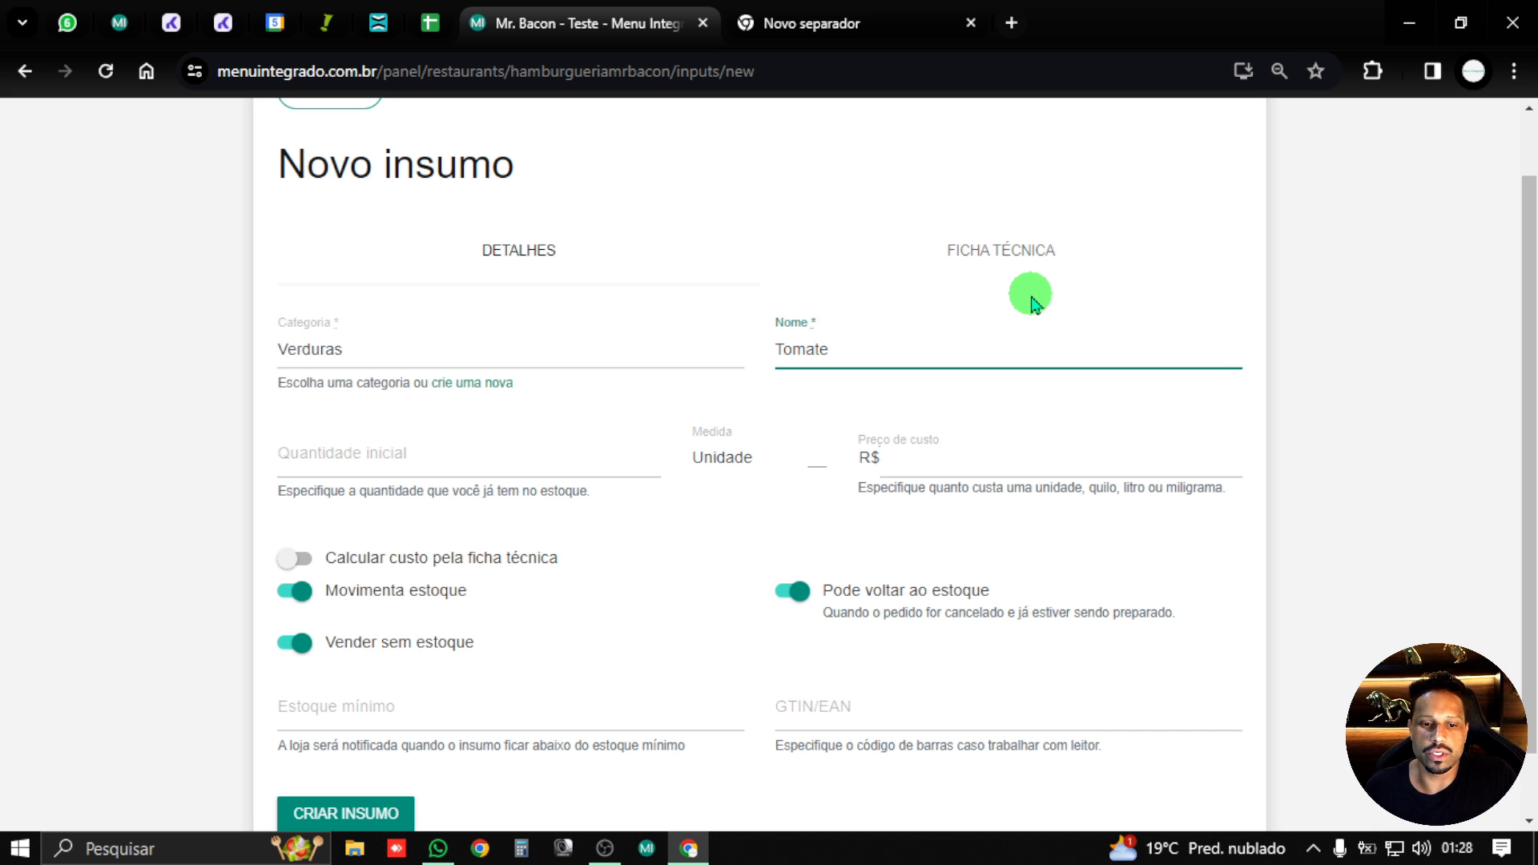
- Set the ingredient's initial quantity to 10 with Quilo as its unit of measure
{"action": "left_click", "coordinate": [404, 442]}
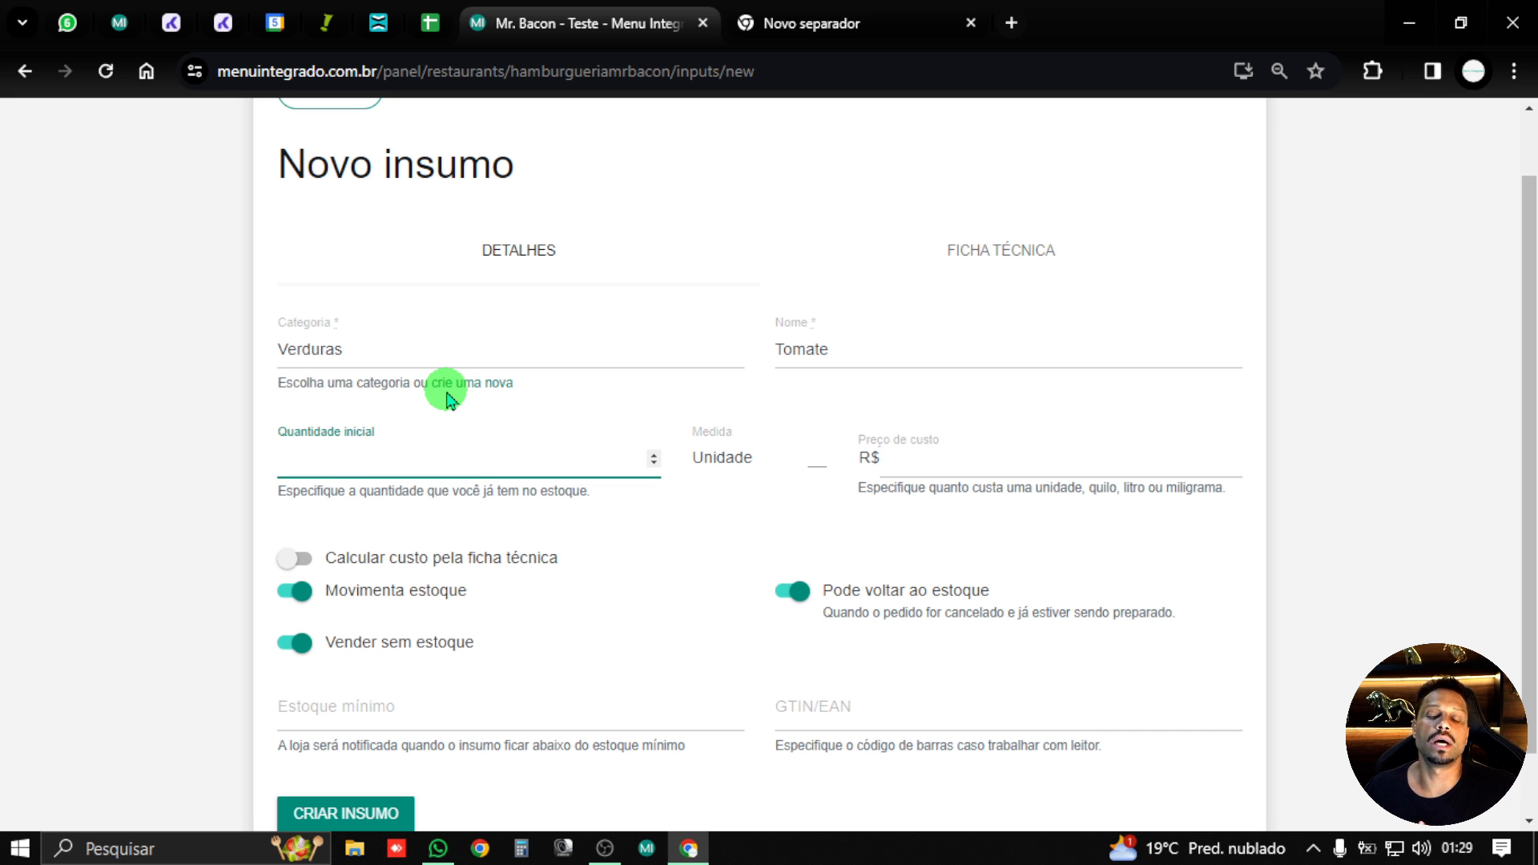
{"action": "type", "text": "10"}
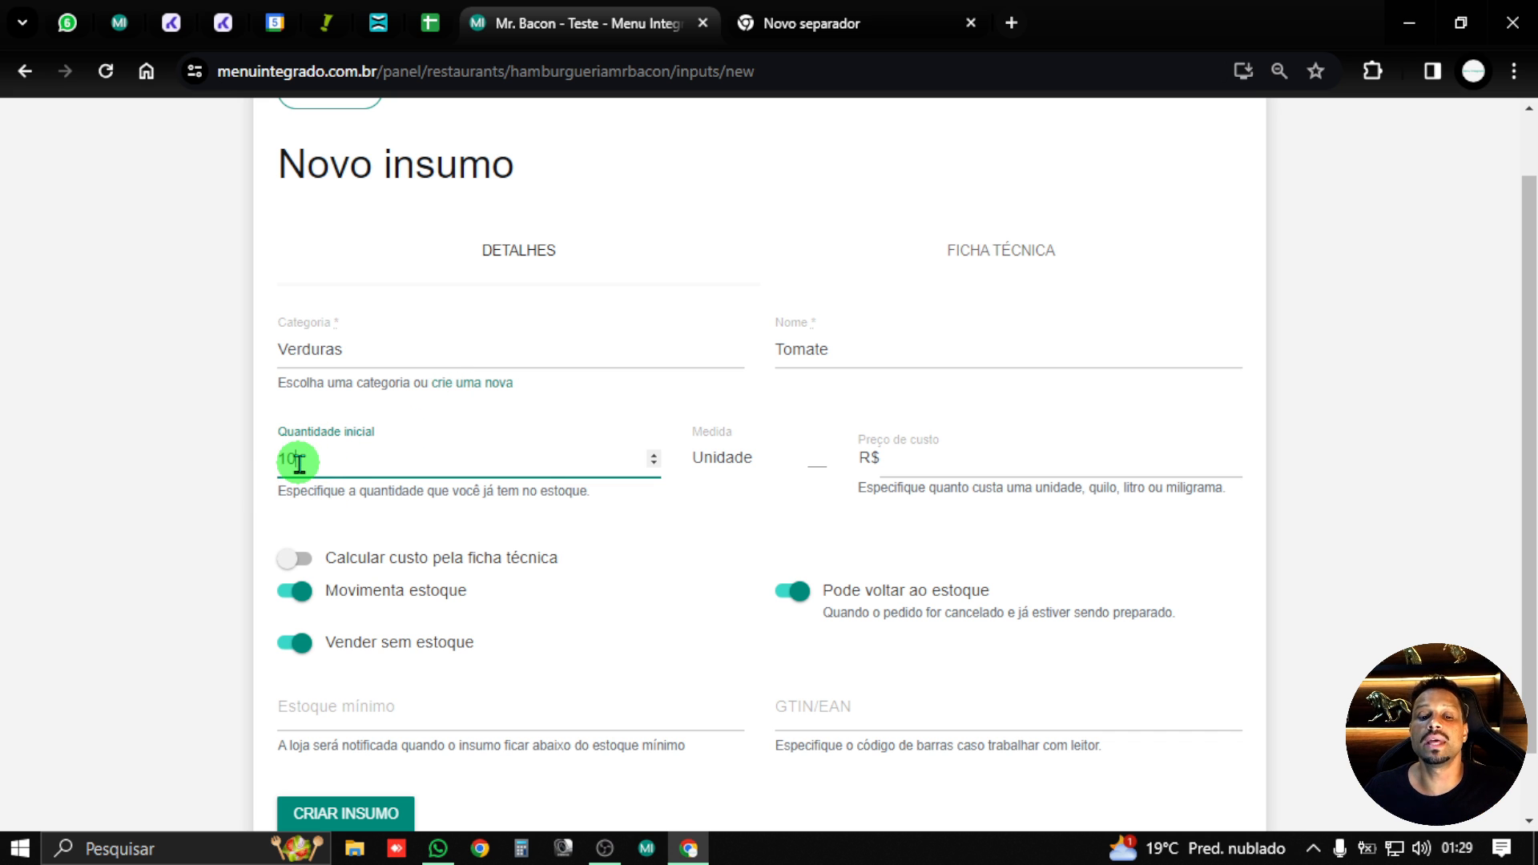
{"action": "left_click", "coordinate": [730, 465]}
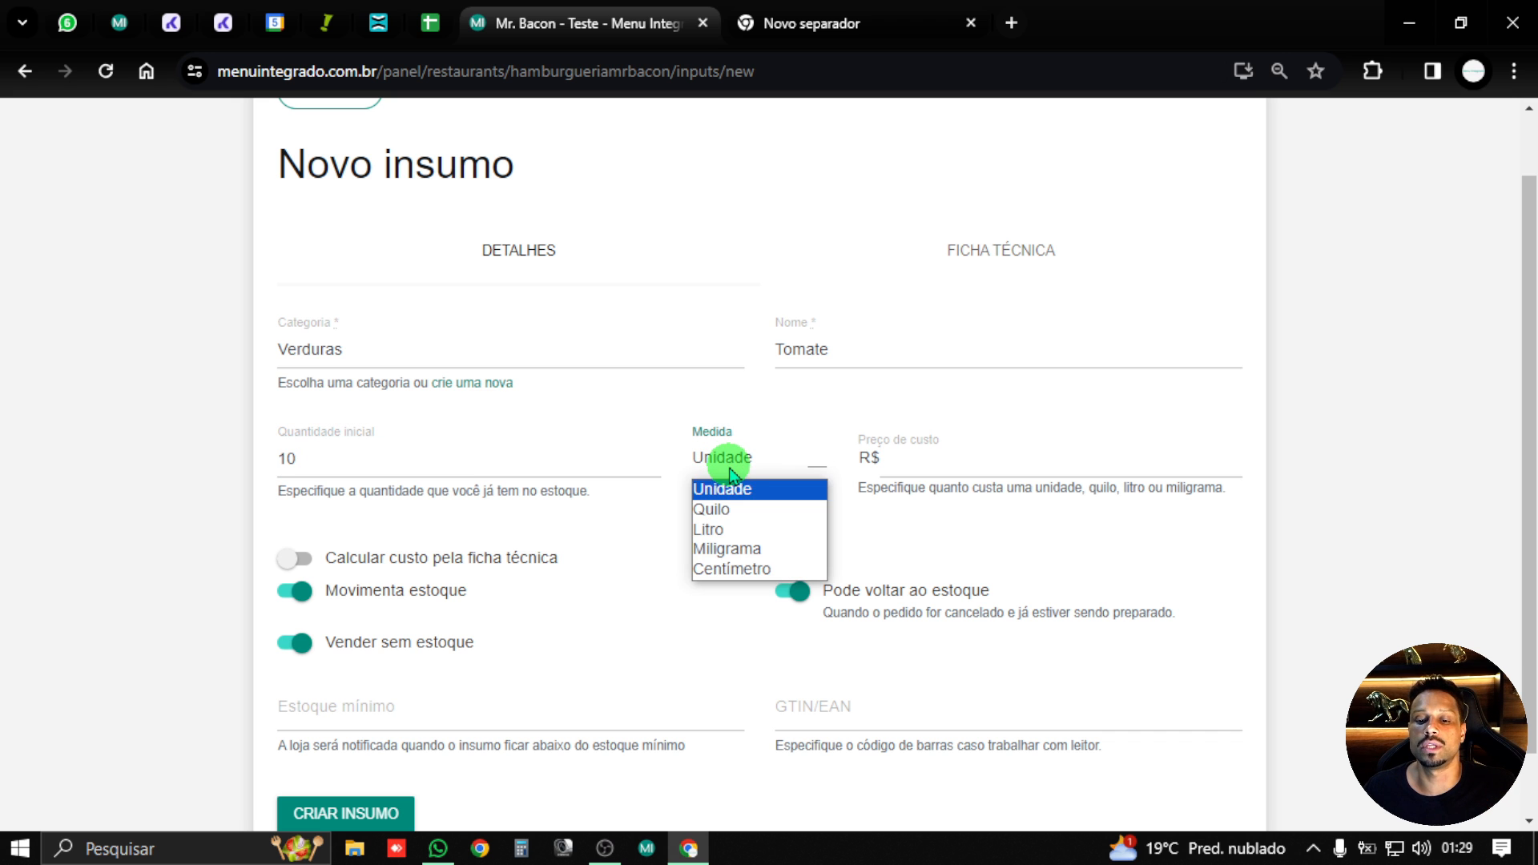
{"action": "left_click", "coordinate": [729, 511]}
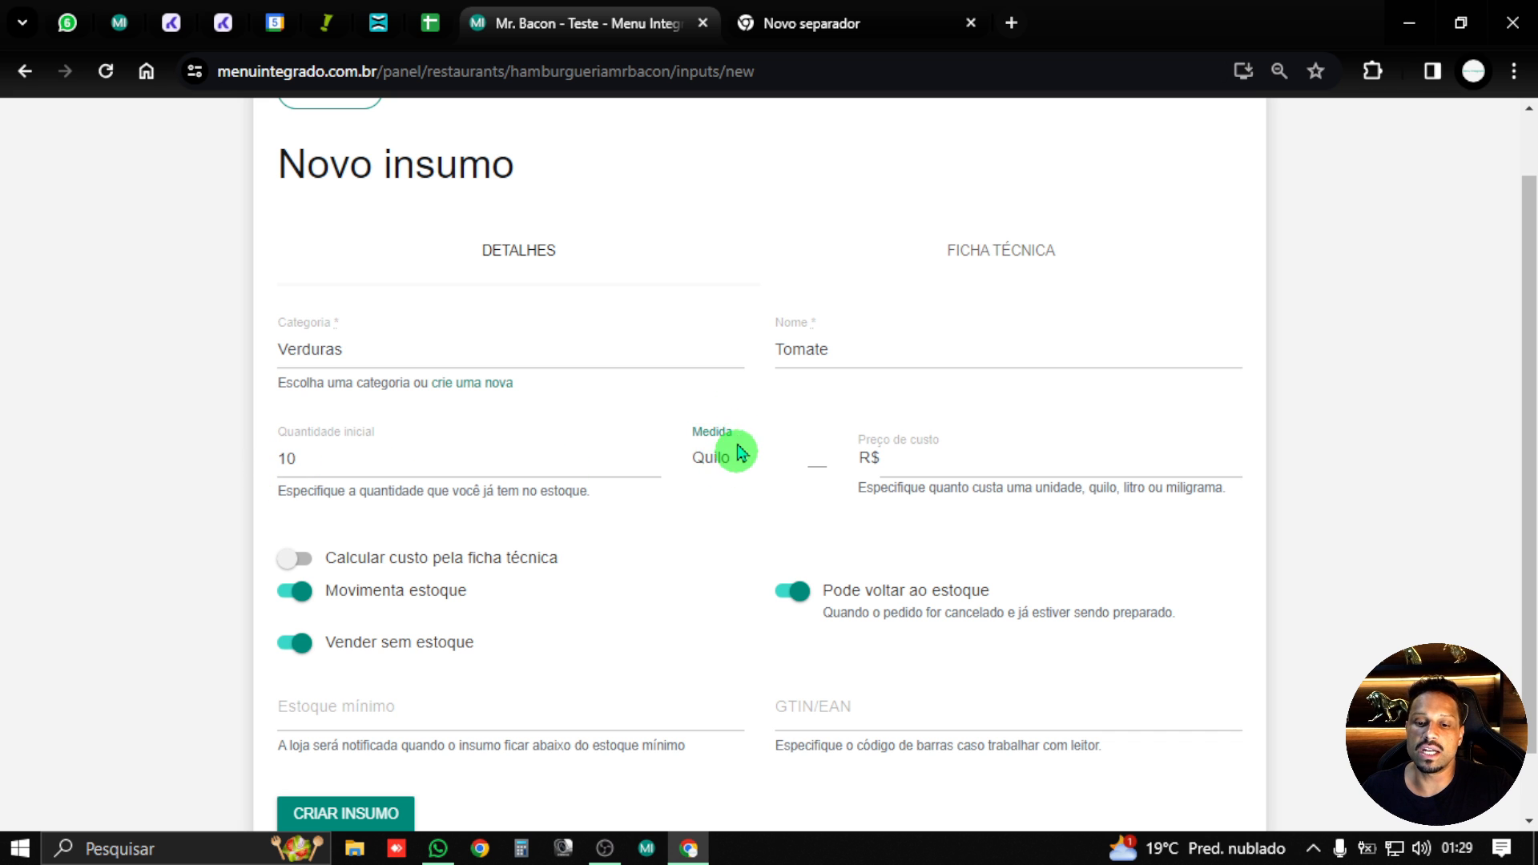
{"action": "left_click", "coordinate": [705, 480]}
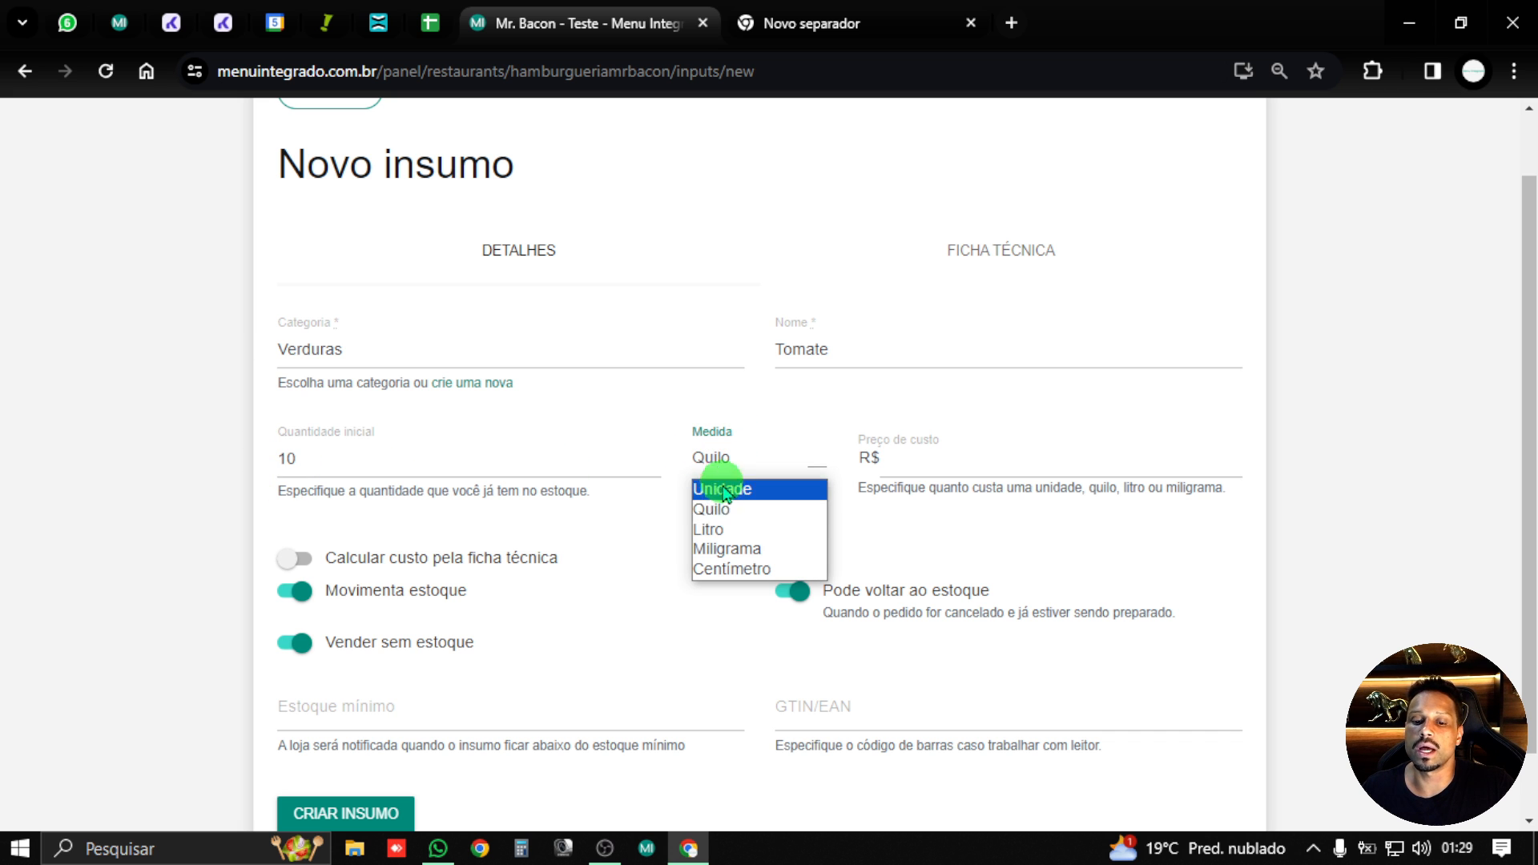
{"action": "left_click", "coordinate": [731, 510]}
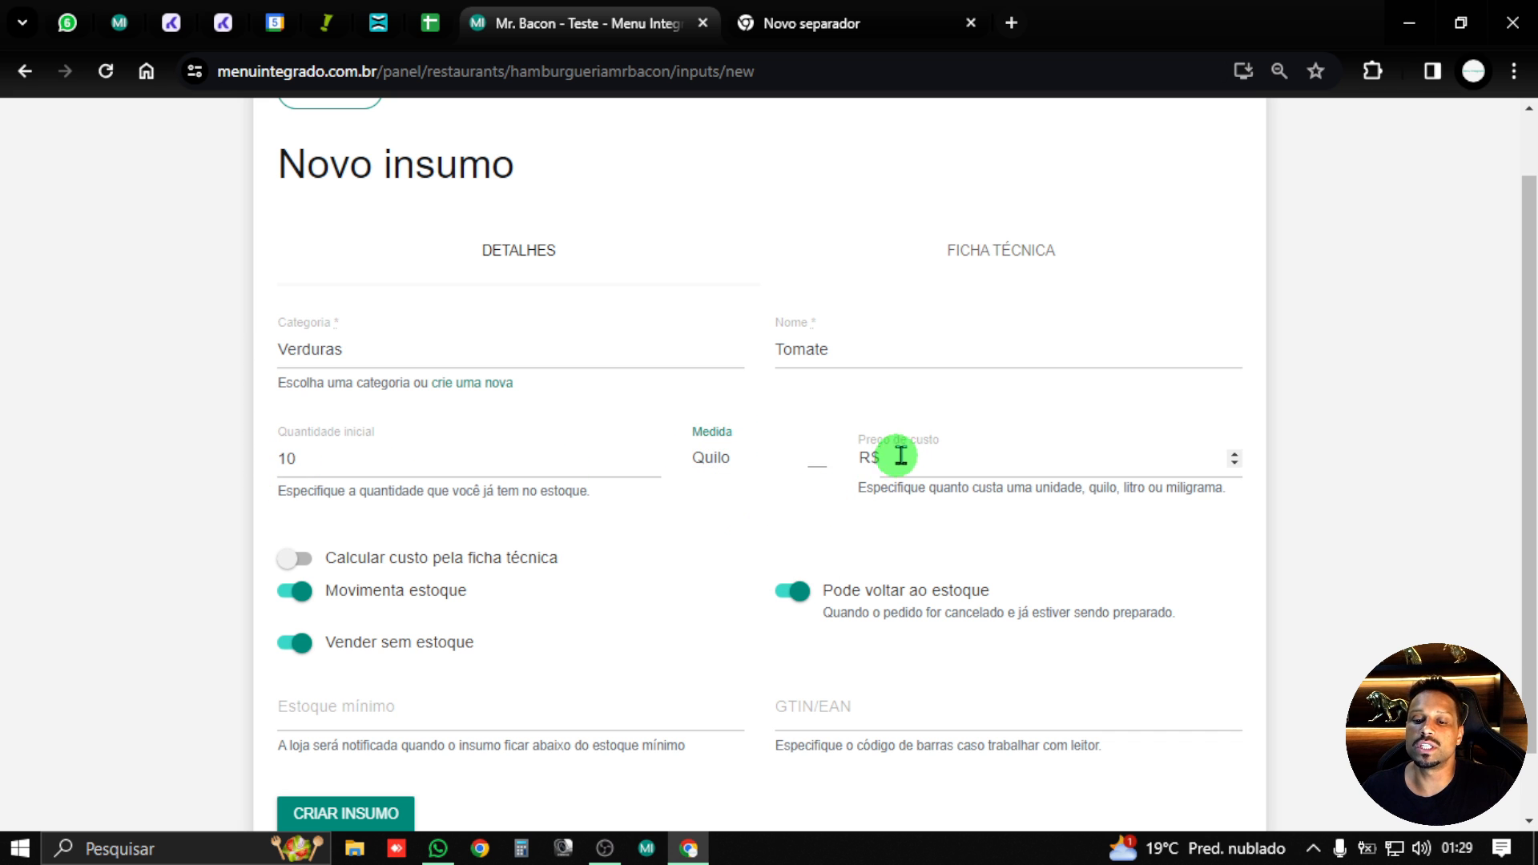
- Switch the ingredient's unit of measure to Unidade and return it to Quilo
{"action": "left_click", "coordinate": [971, 449]}
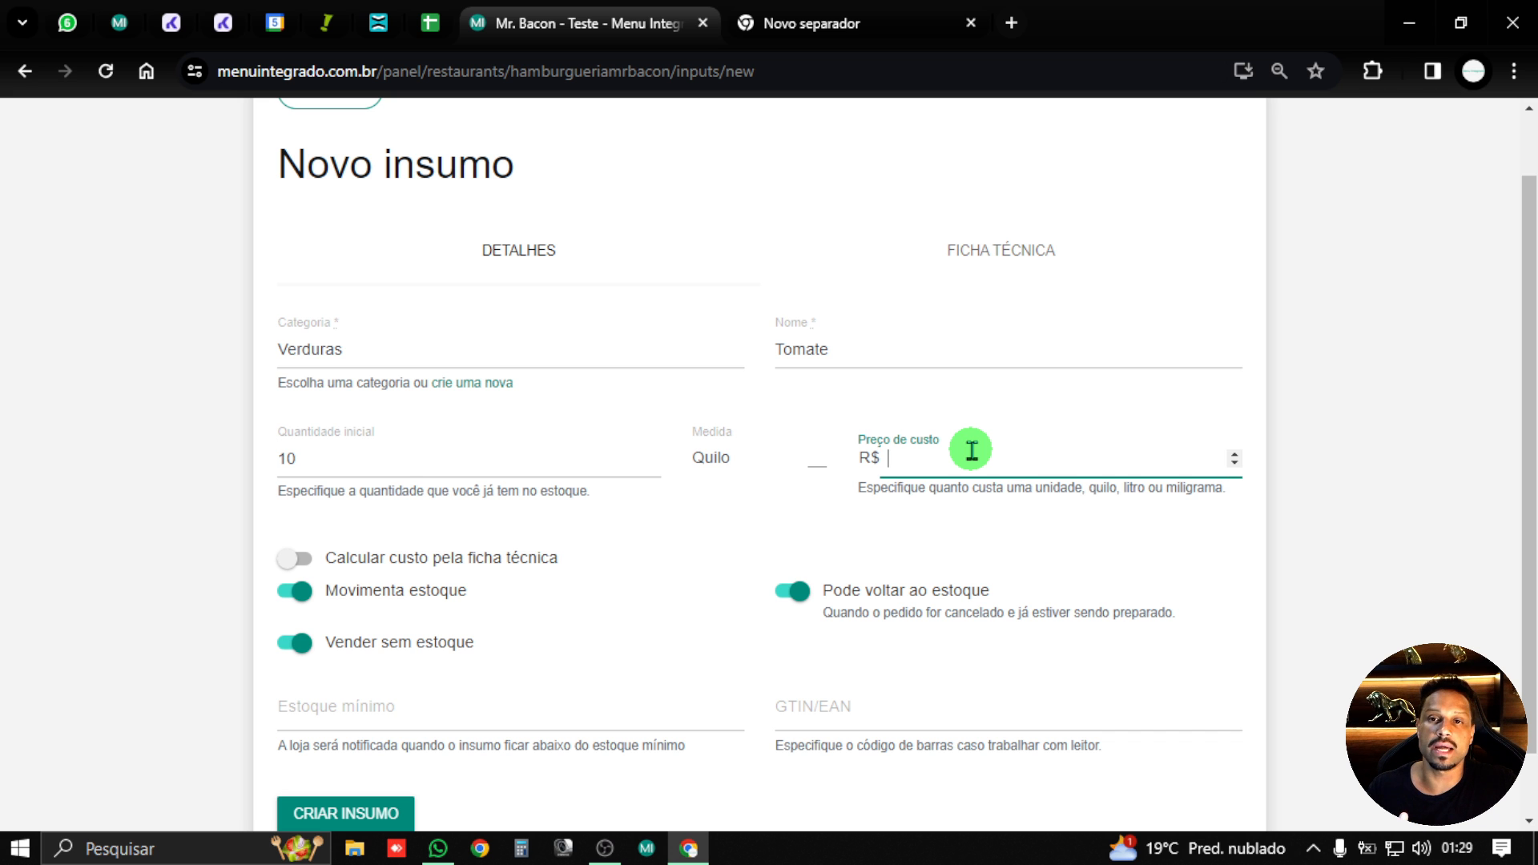
{"action": "left_click", "coordinate": [741, 457]}
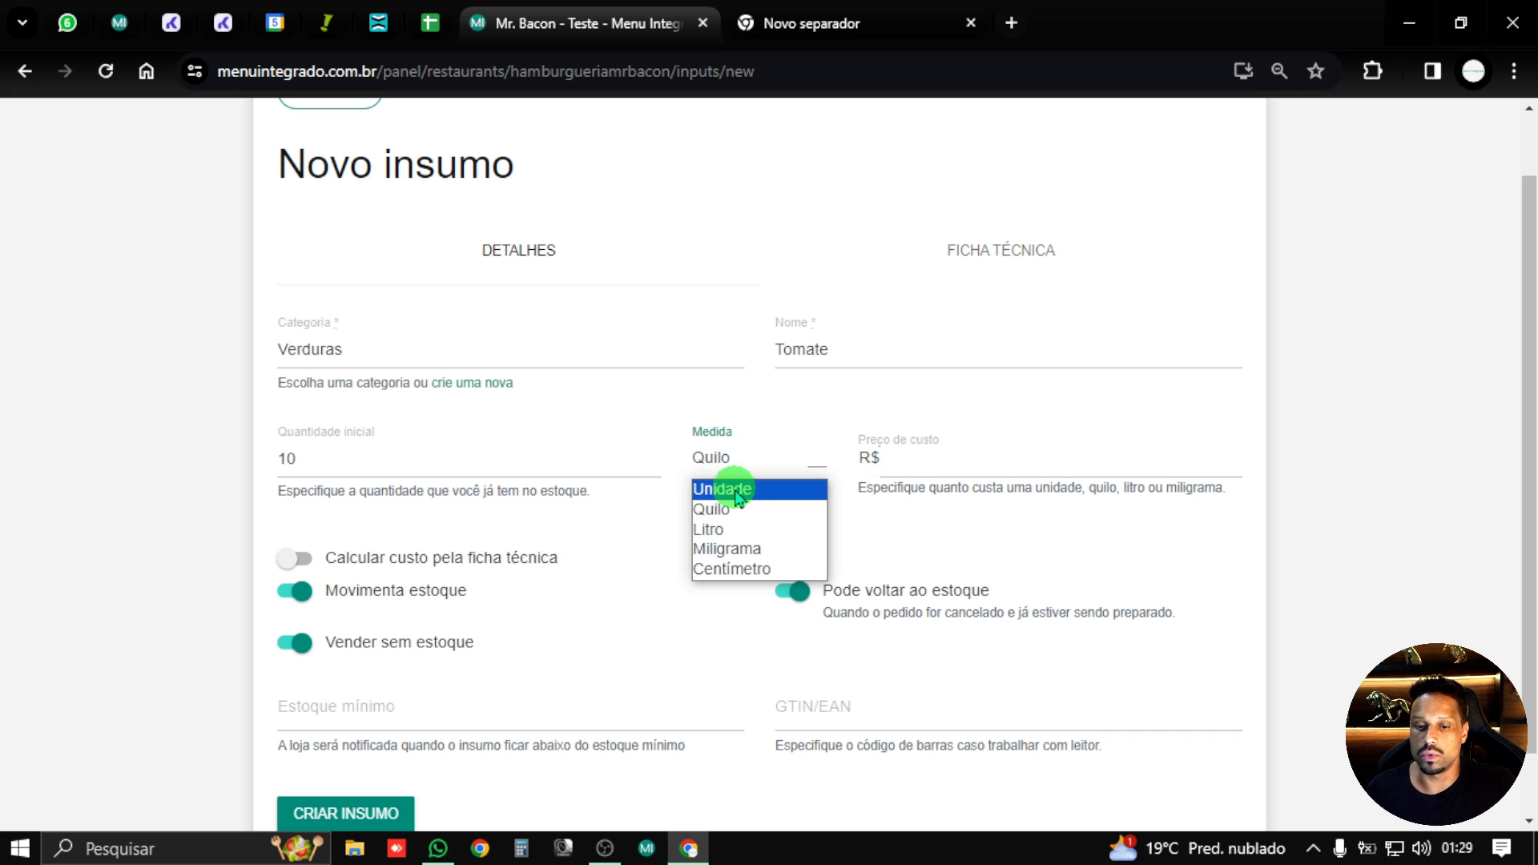
{"action": "left_click", "coordinate": [733, 488]}
{"action": "left_click", "coordinate": [983, 466]}
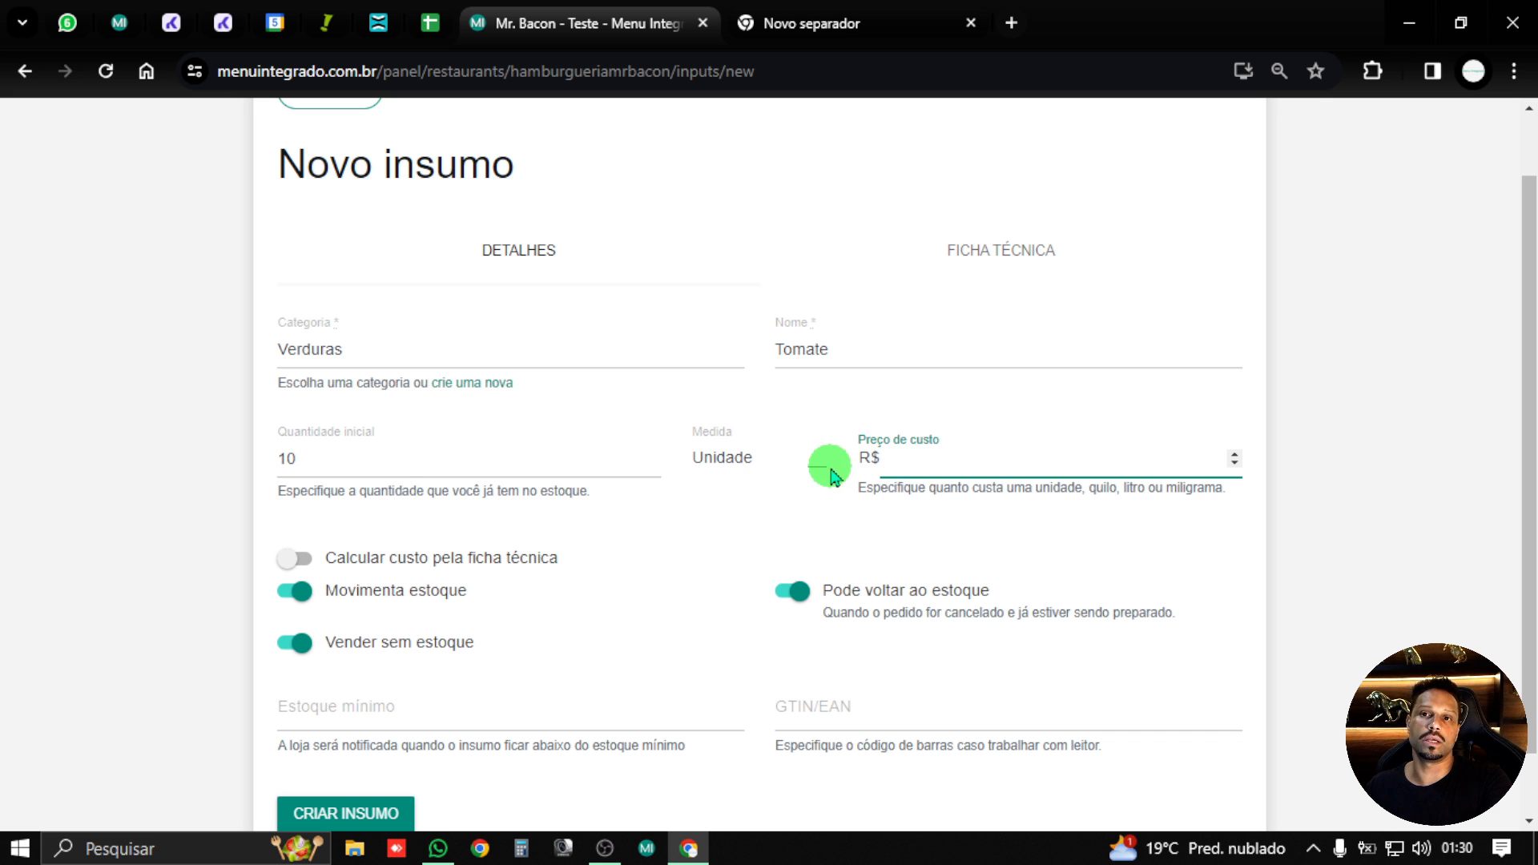
{"action": "left_click", "coordinate": [757, 455]}
{"action": "left_click", "coordinate": [759, 510]}
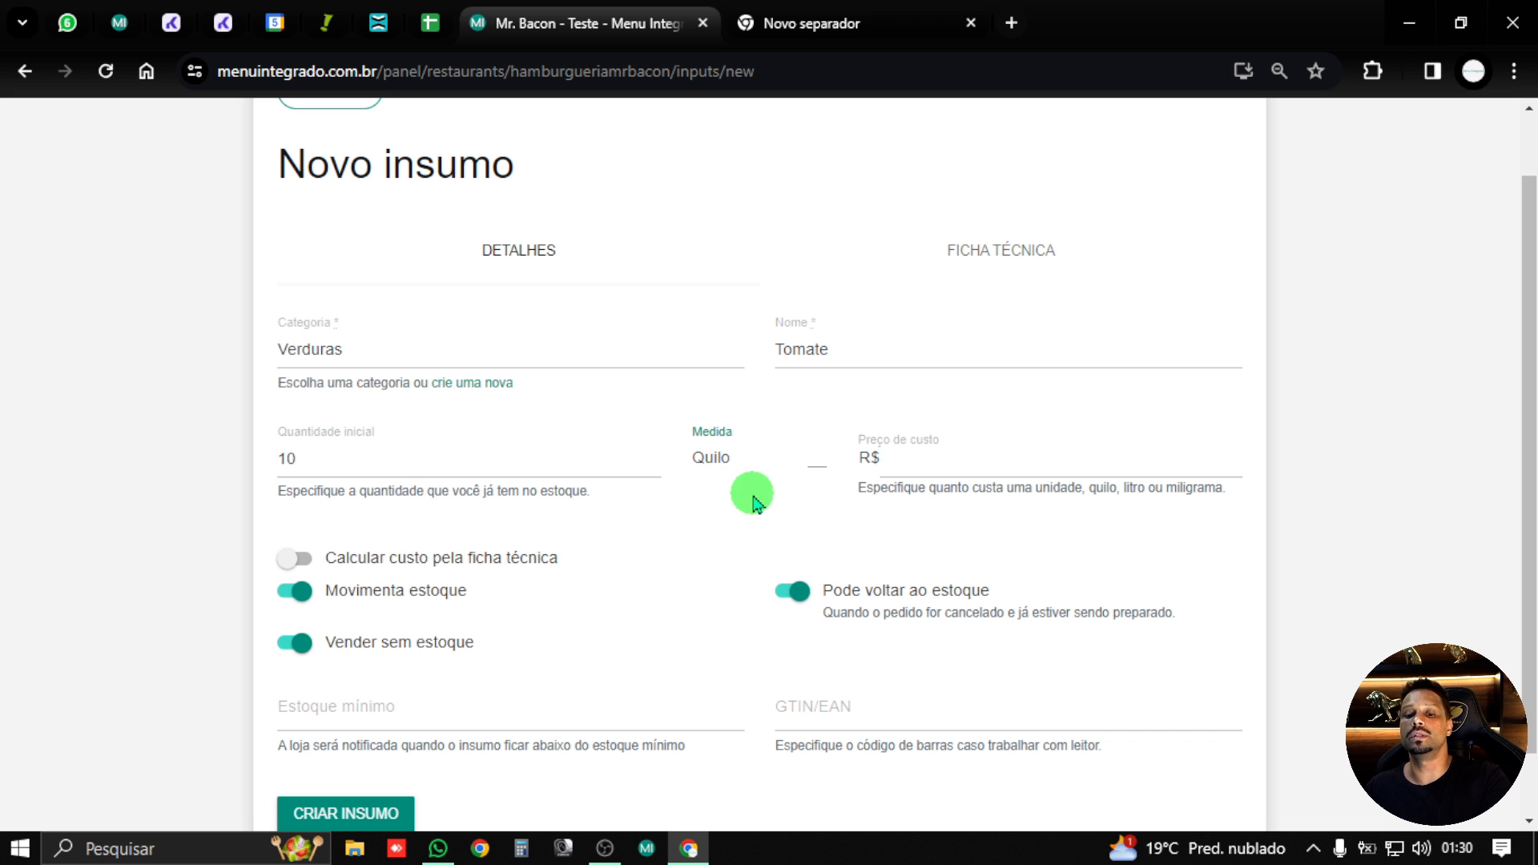
- Set the ingredient's cost price to R$ 30, keeping Quilo as the unit of measure
{"action": "left_click", "coordinate": [905, 458]}
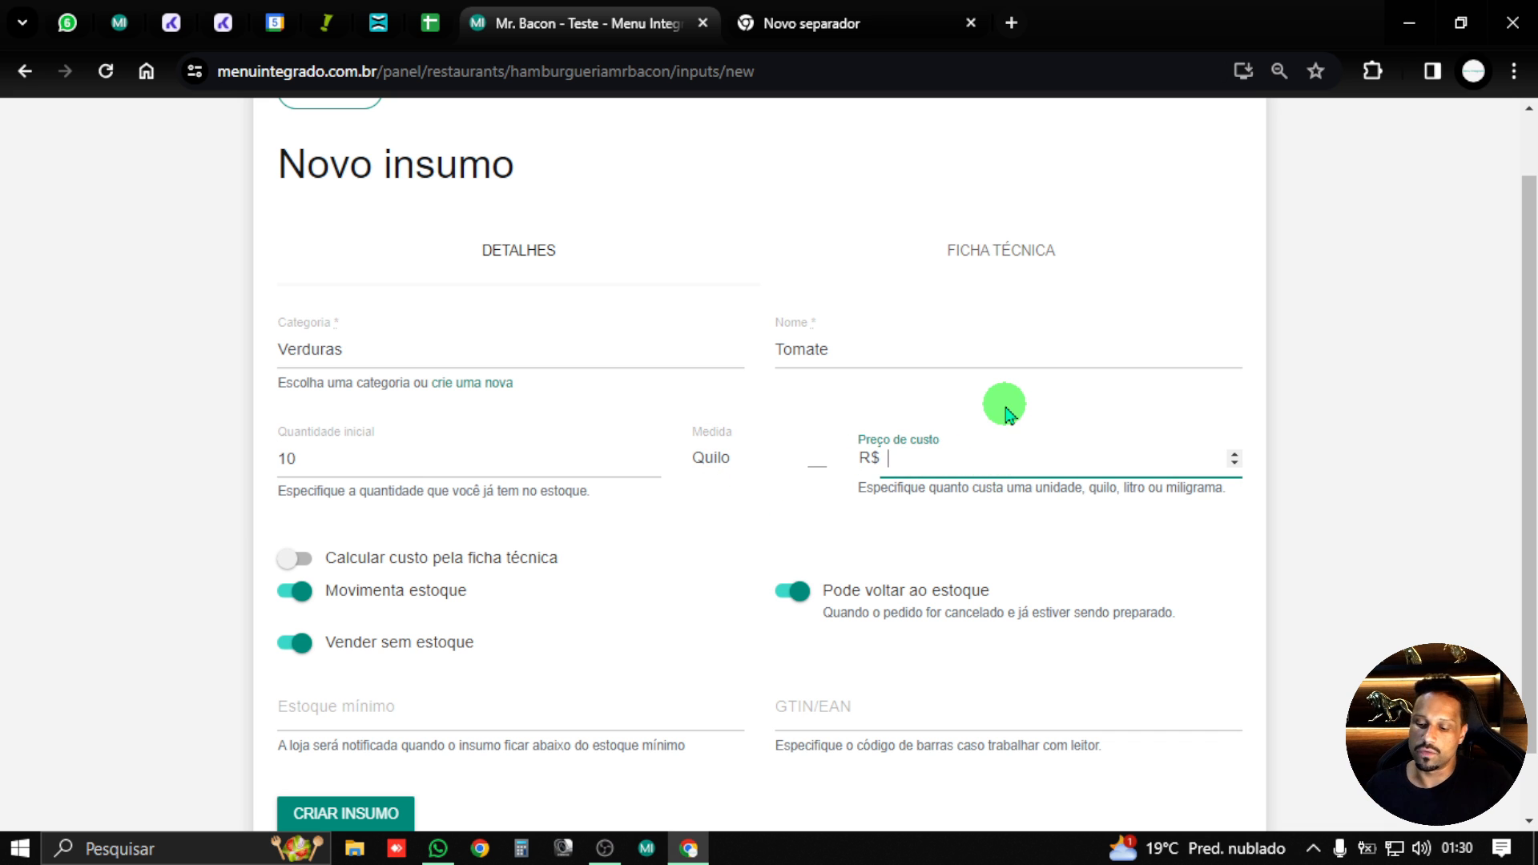
{"action": "type", "text": "30"}
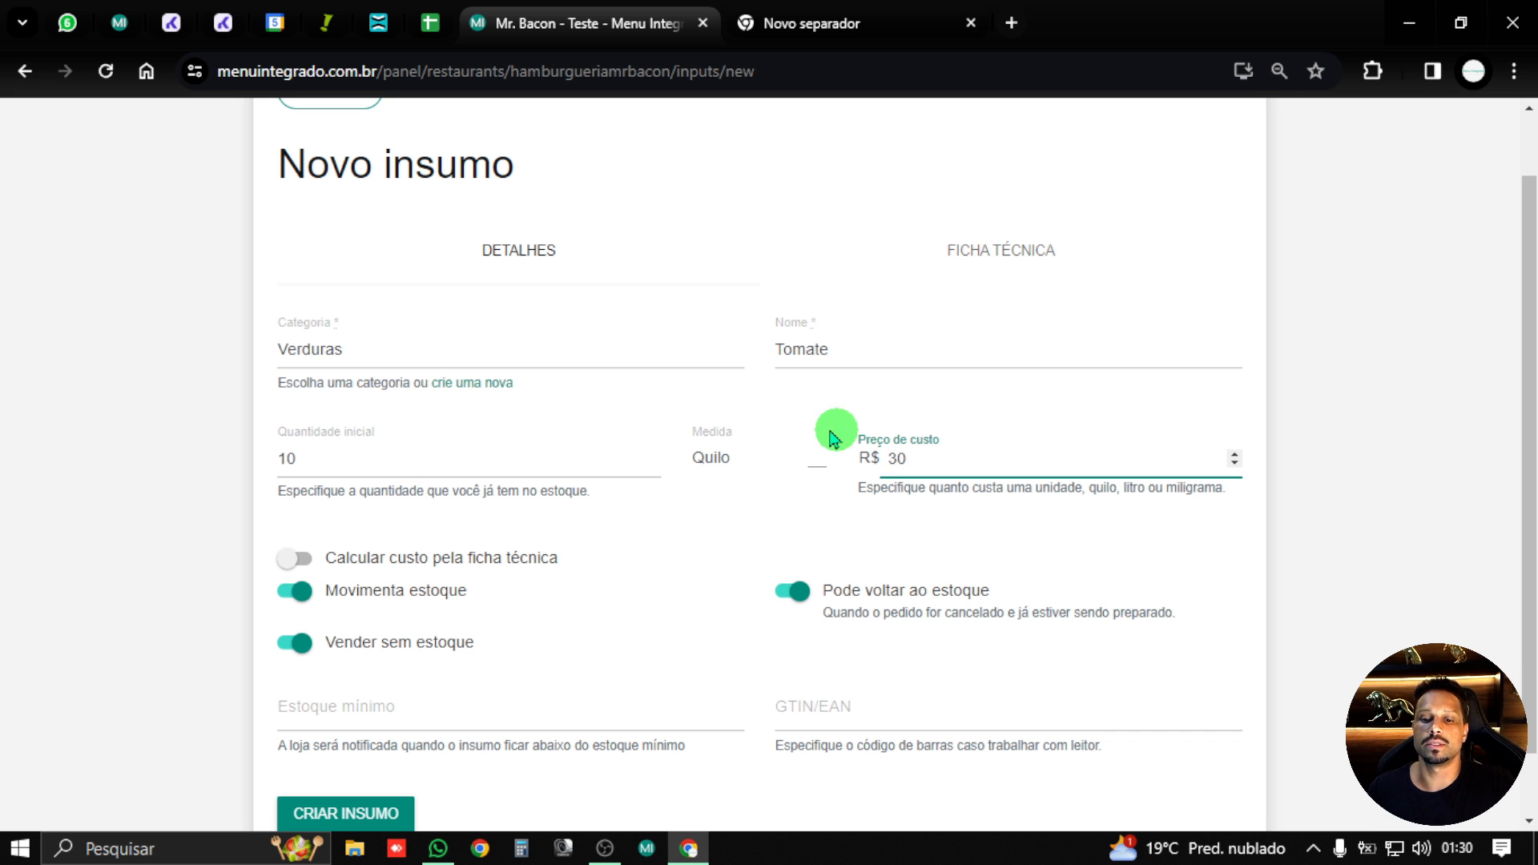
{"action": "left_click", "coordinate": [758, 455]}
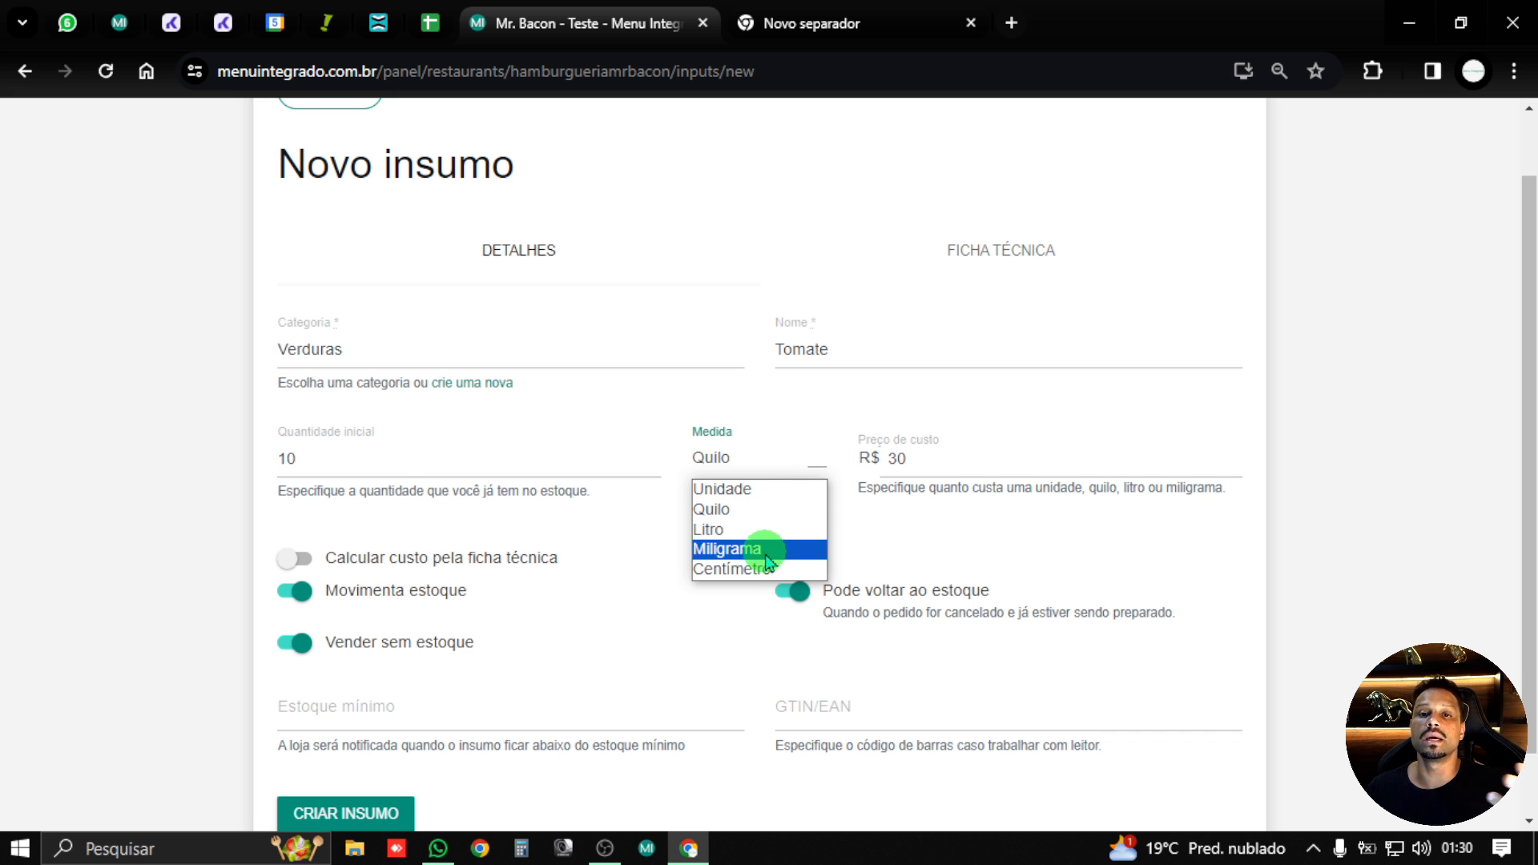
{"action": "left_click", "coordinate": [1001, 481]}
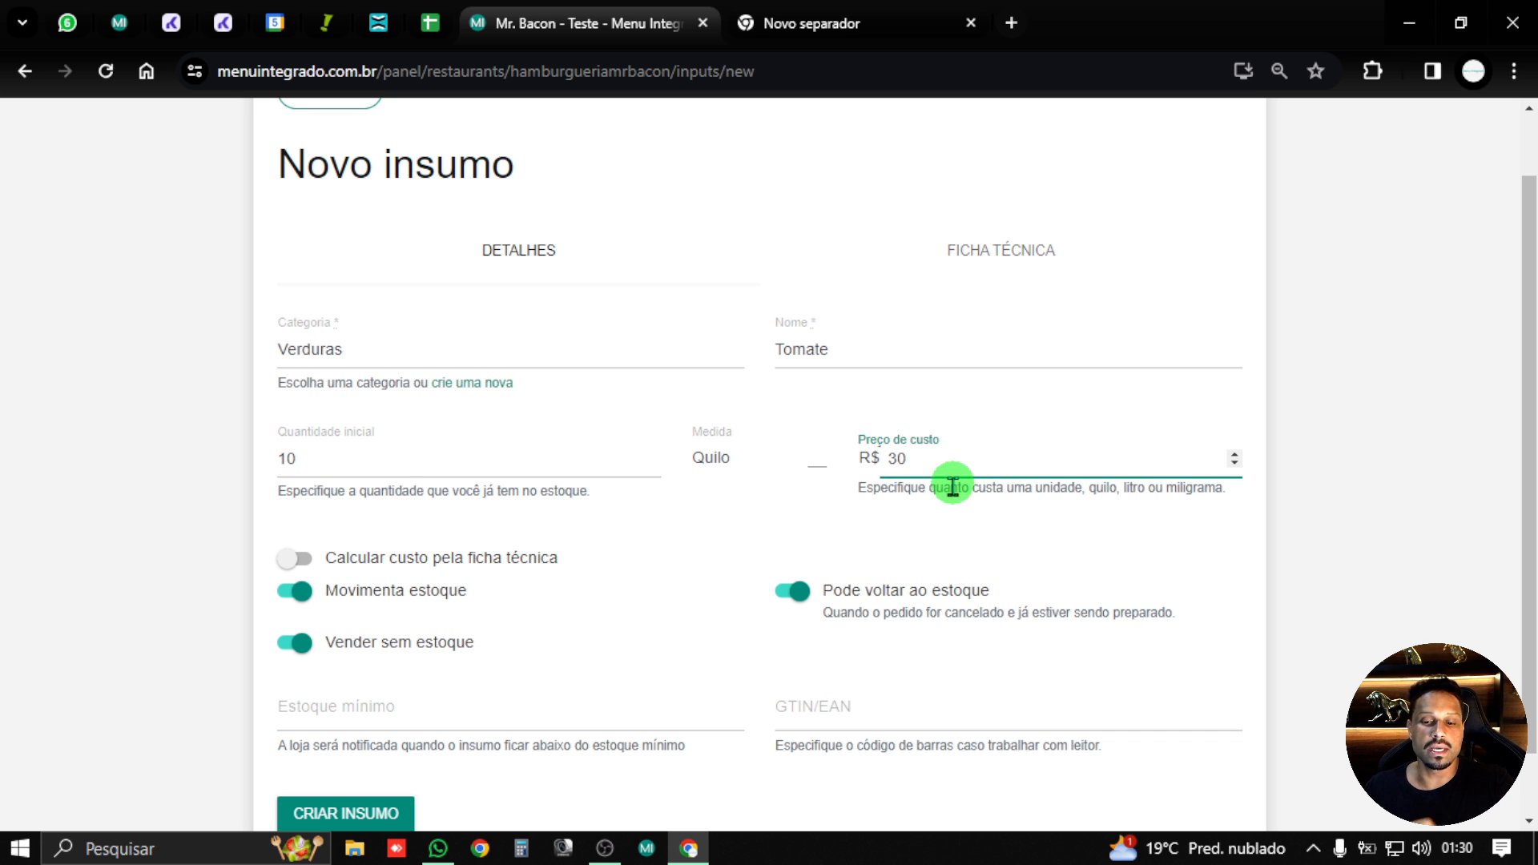
- Turn the Vender sem estoque and Movimenta estoque options off and back on
{"action": "scroll", "coordinate": [825, 516], "scroll_direction": "down", "scroll_amount": 1}
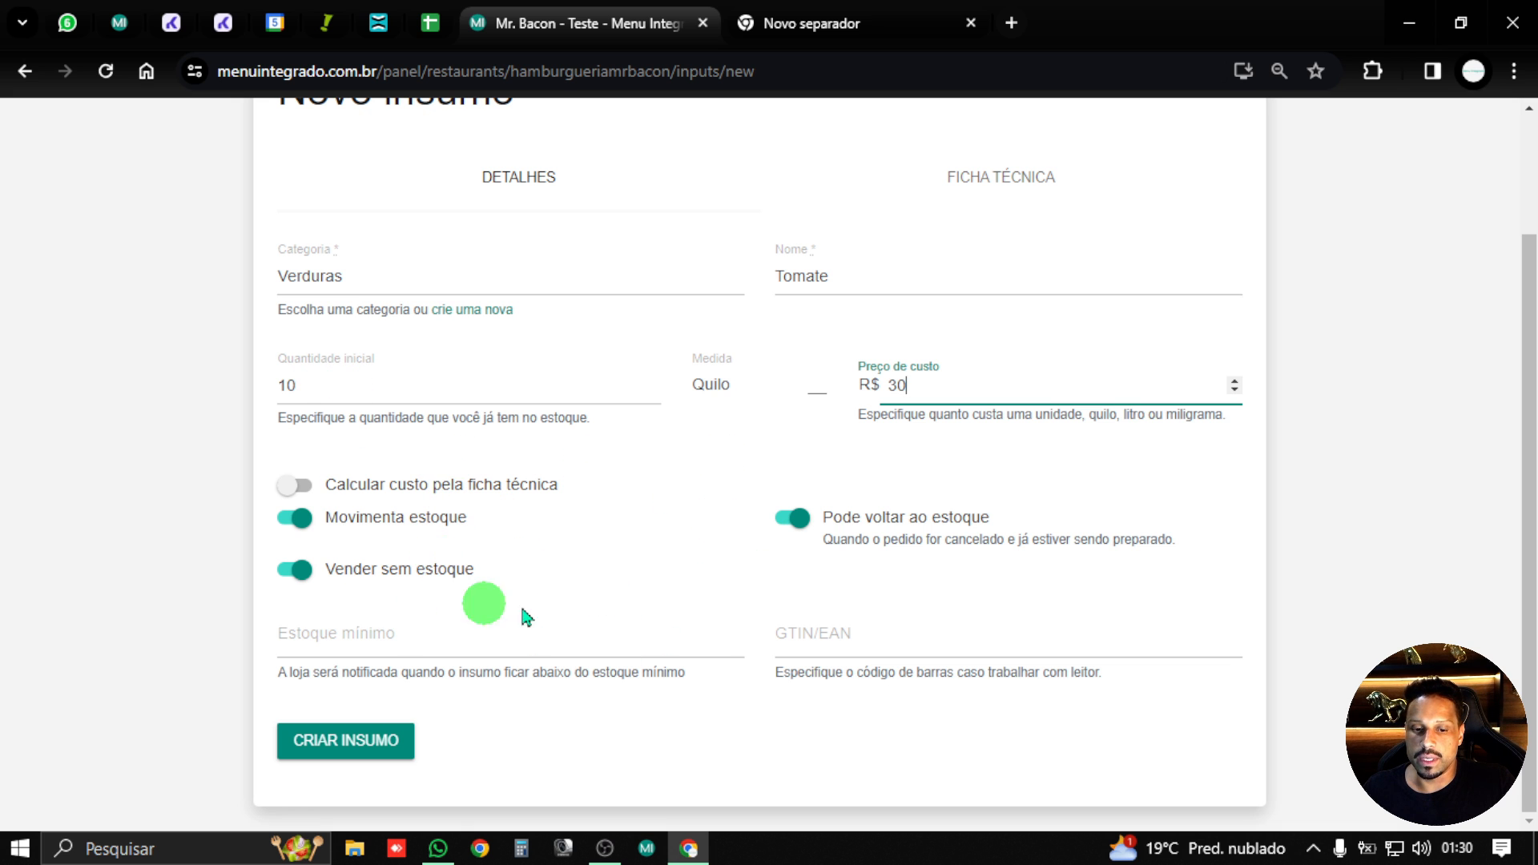
{"action": "left_click", "coordinate": [302, 580]}
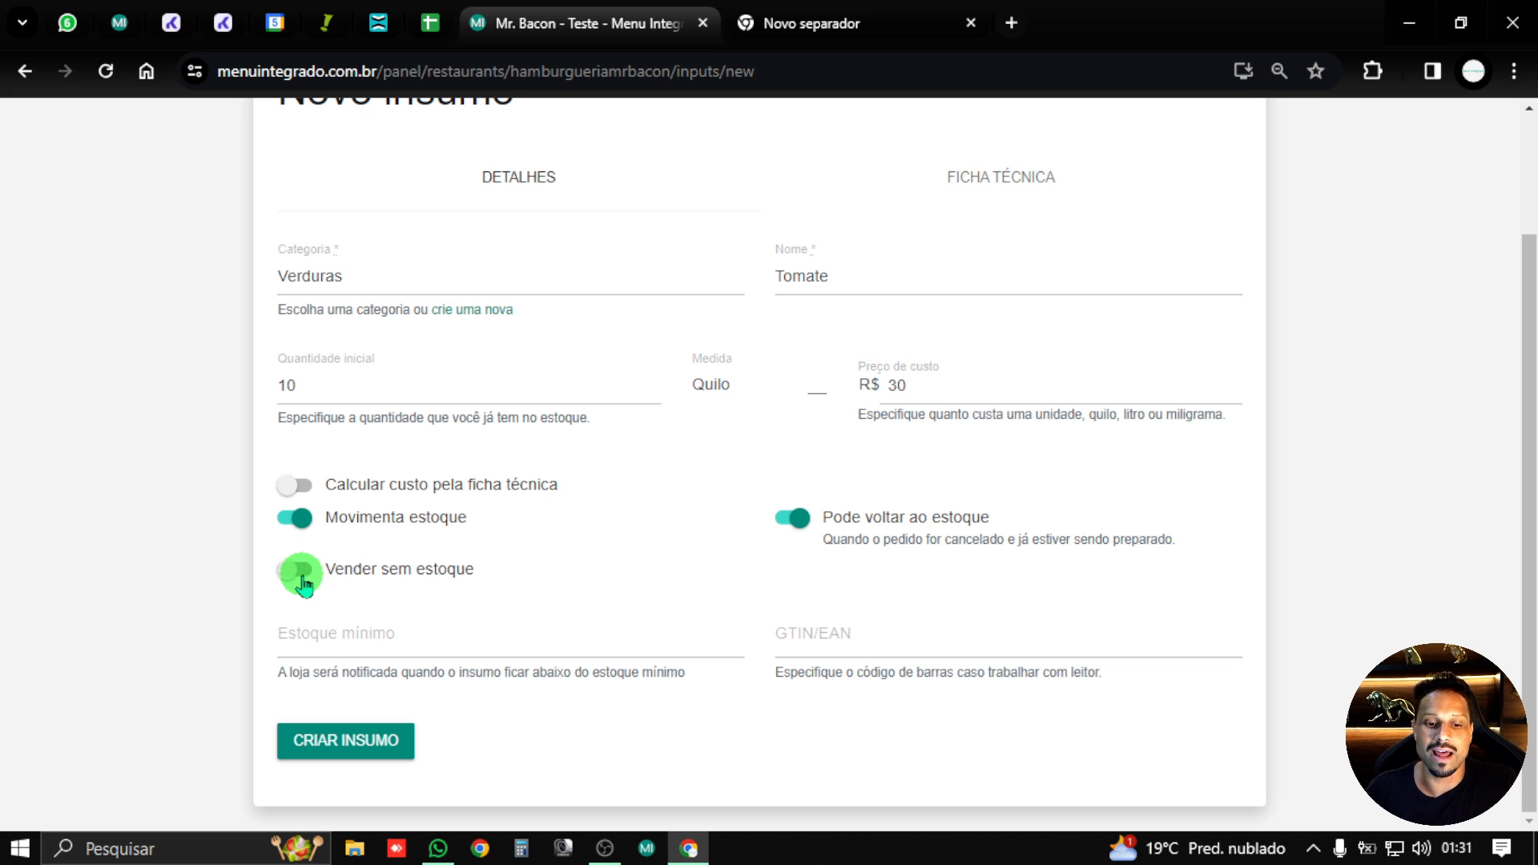
{"action": "left_click", "coordinate": [293, 583]}
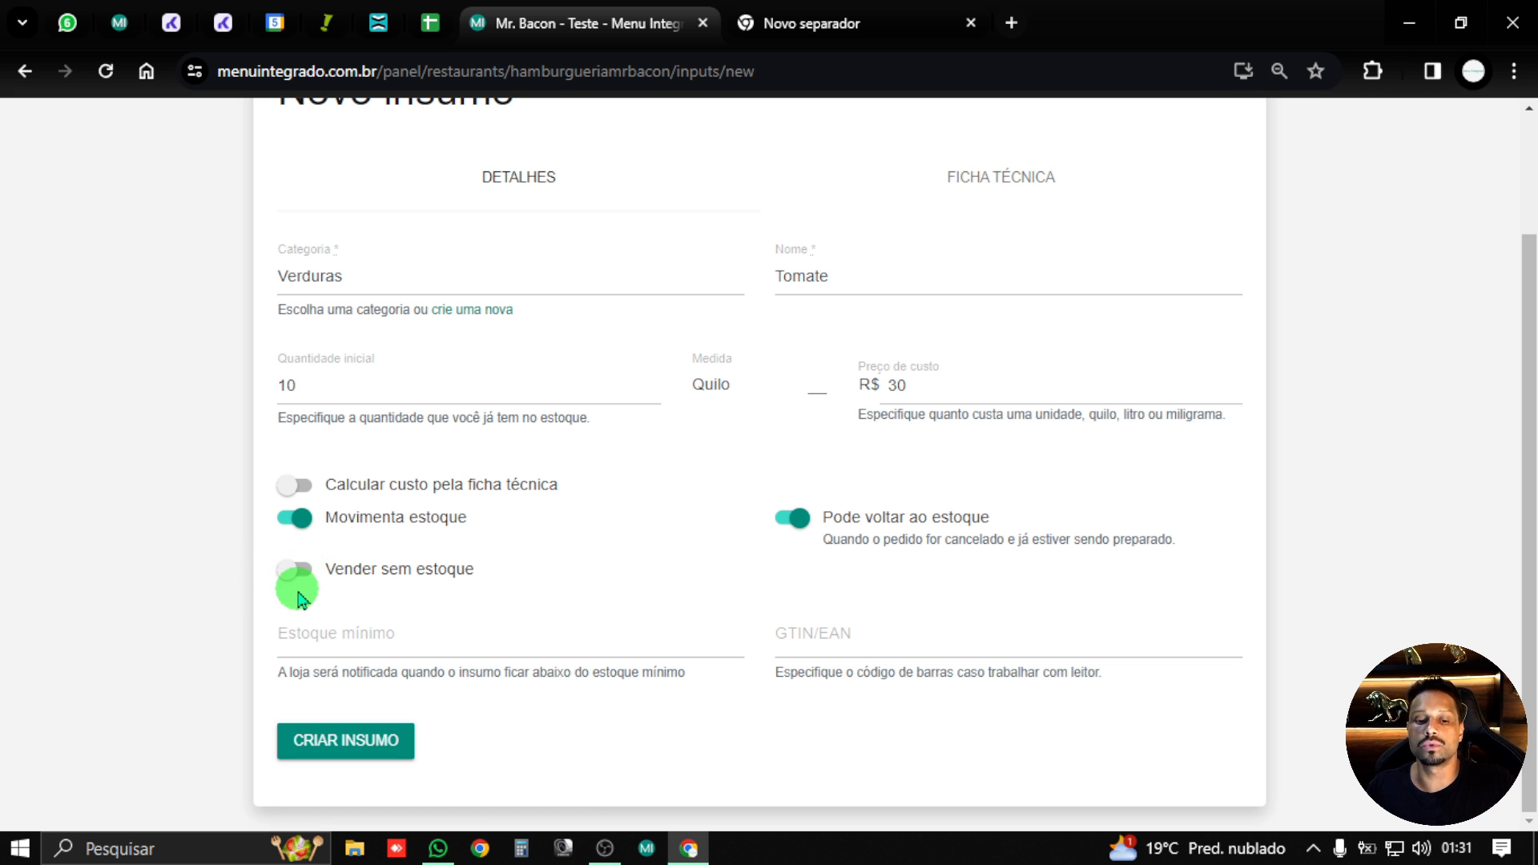
{"action": "left_click", "coordinate": [294, 575]}
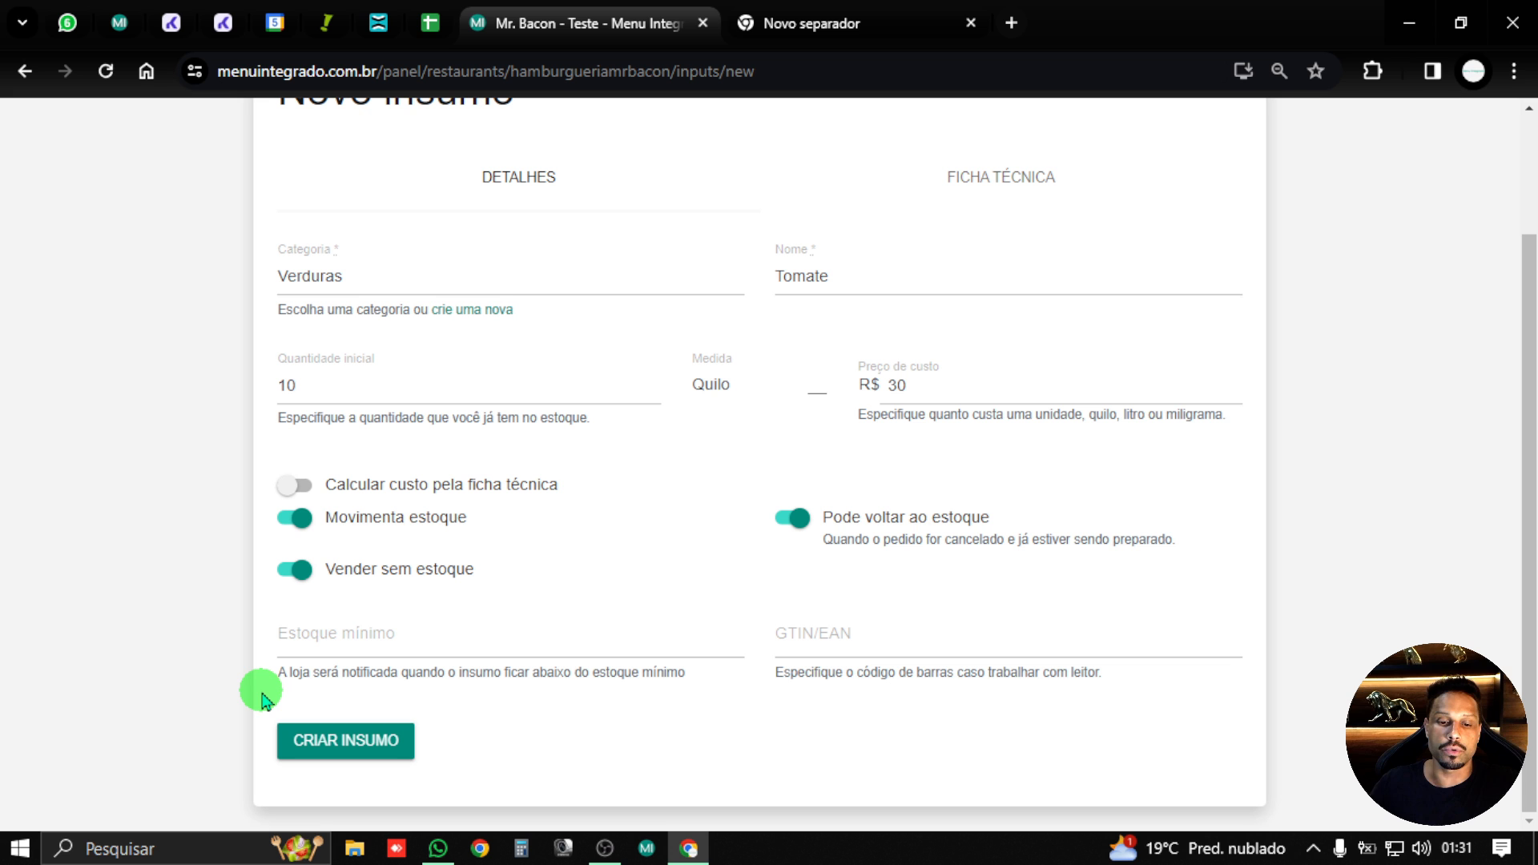
{"action": "left_click", "coordinate": [298, 519]}
{"action": "left_click", "coordinate": [301, 522]}
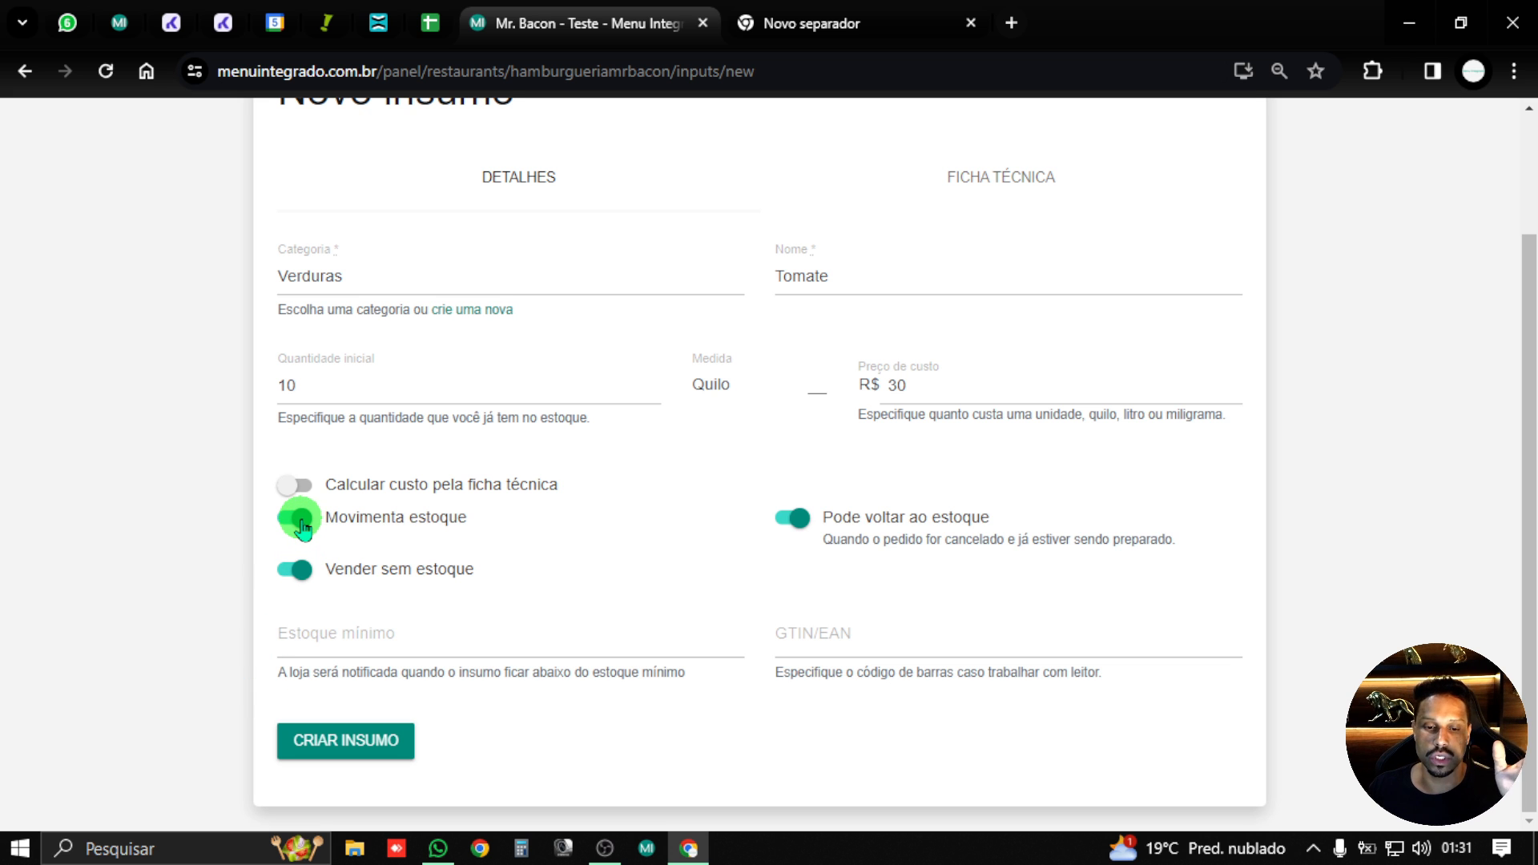
{"action": "left_click", "coordinate": [332, 501]}
{"action": "left_click", "coordinate": [352, 485]}
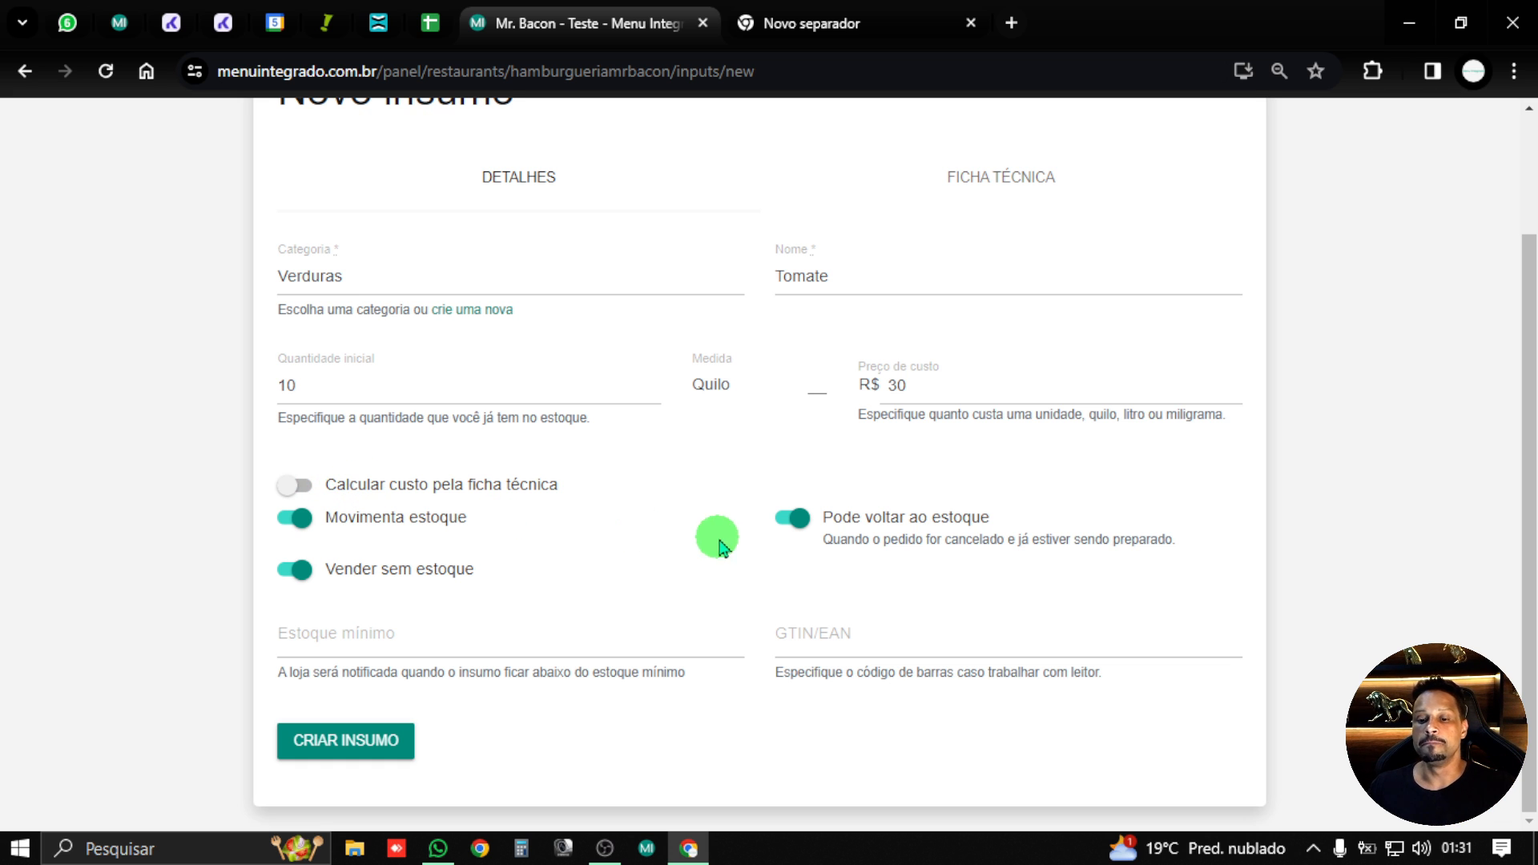
{"action": "left_click", "coordinate": [832, 526]}
{"action": "left_click", "coordinate": [833, 527]}
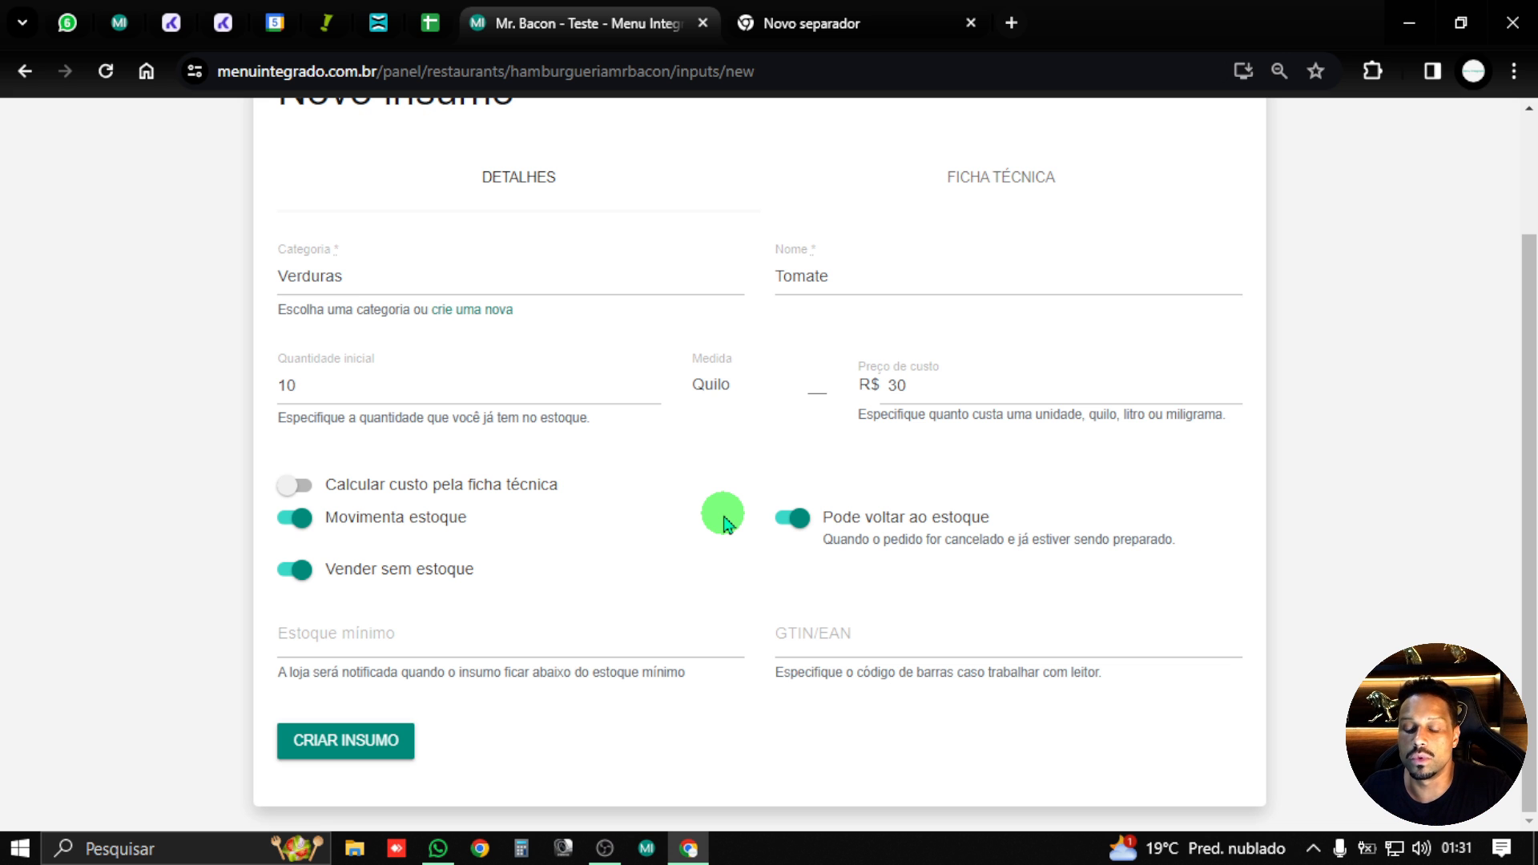
{"action": "left_click", "coordinate": [804, 524]}
{"action": "left_click", "coordinate": [788, 517]}
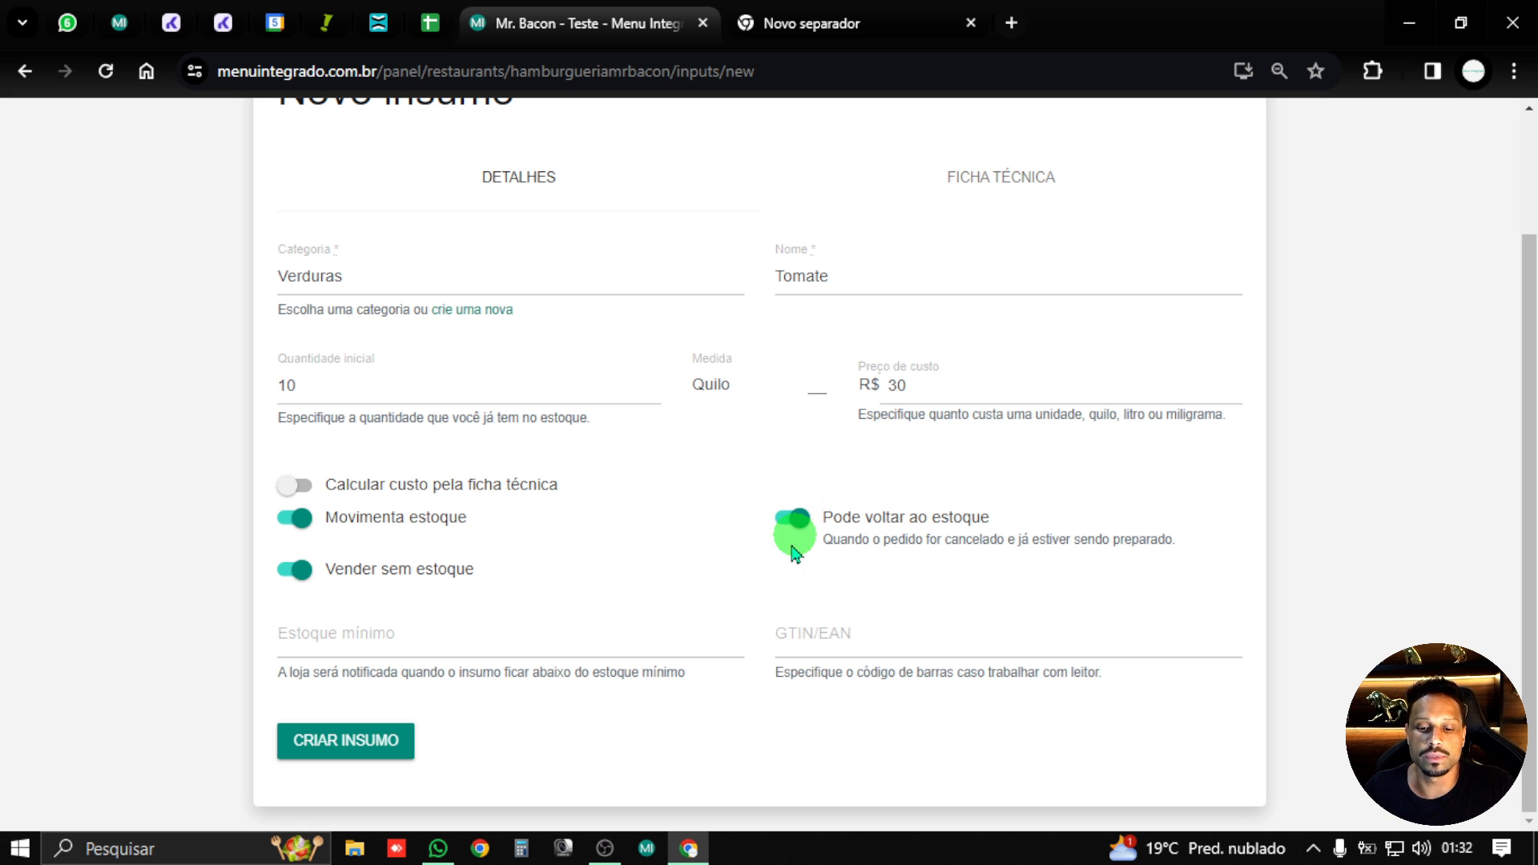
- Set the ingredient's minimum stock to 5, leave GTIN/EAN empty, and create the Tomate ingredient
{"action": "left_click", "coordinate": [367, 631]}
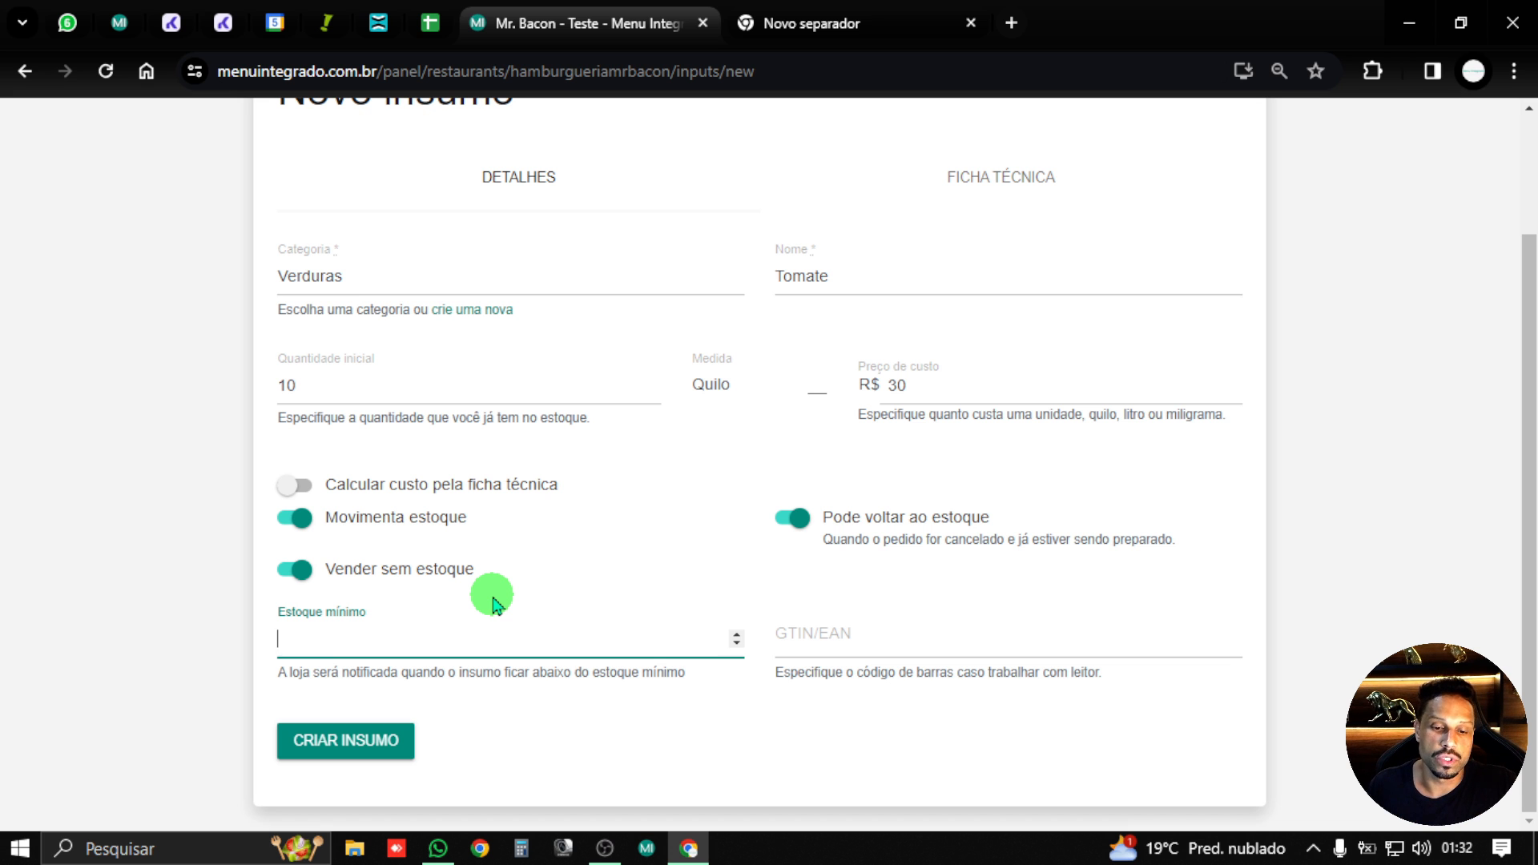
{"action": "type", "text": "5"}
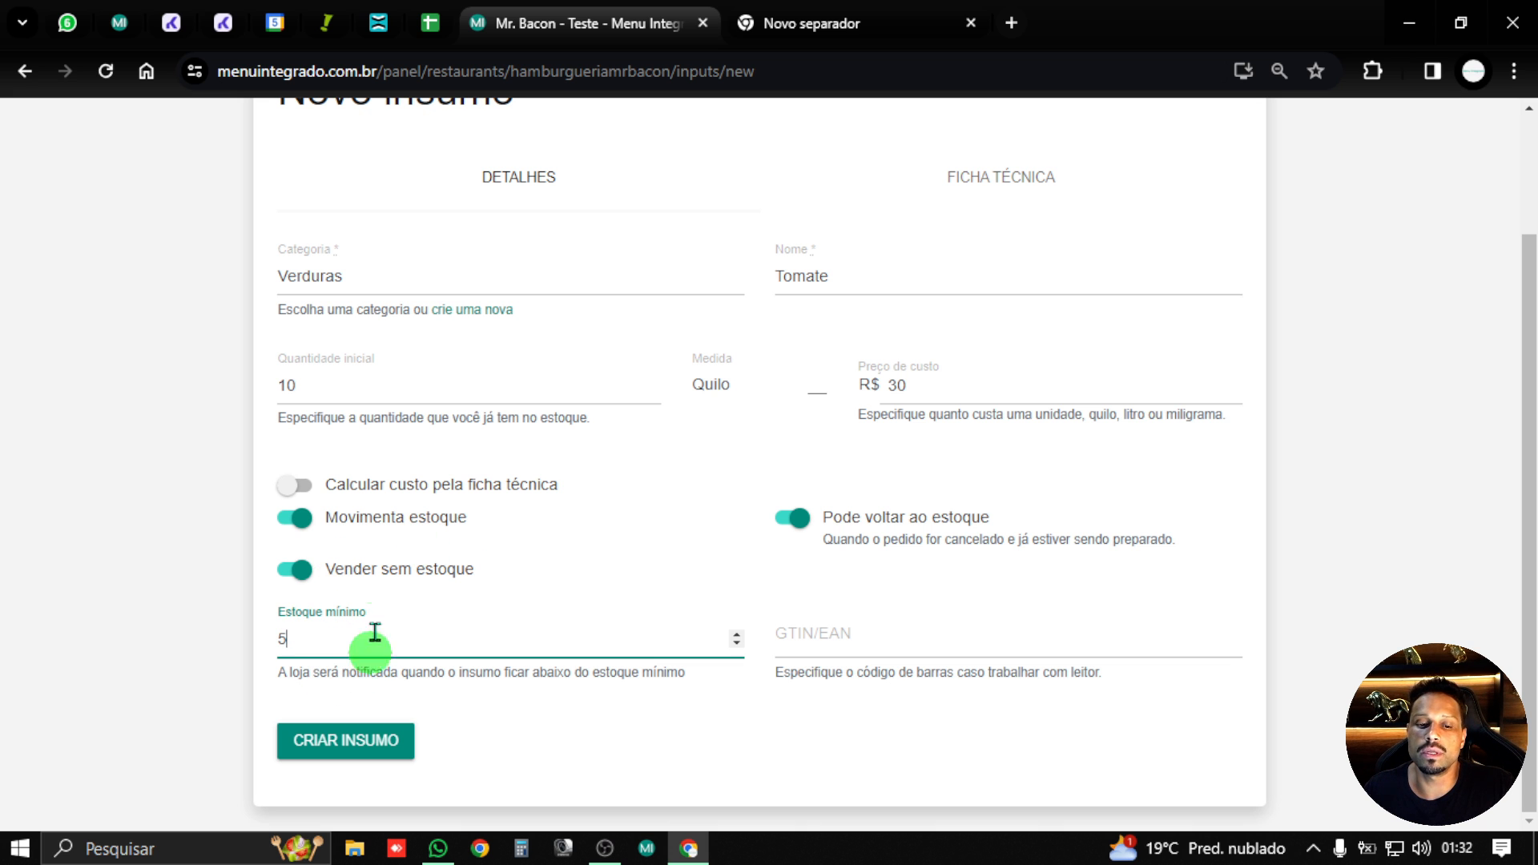
{"action": "left_click", "coordinate": [902, 638]}
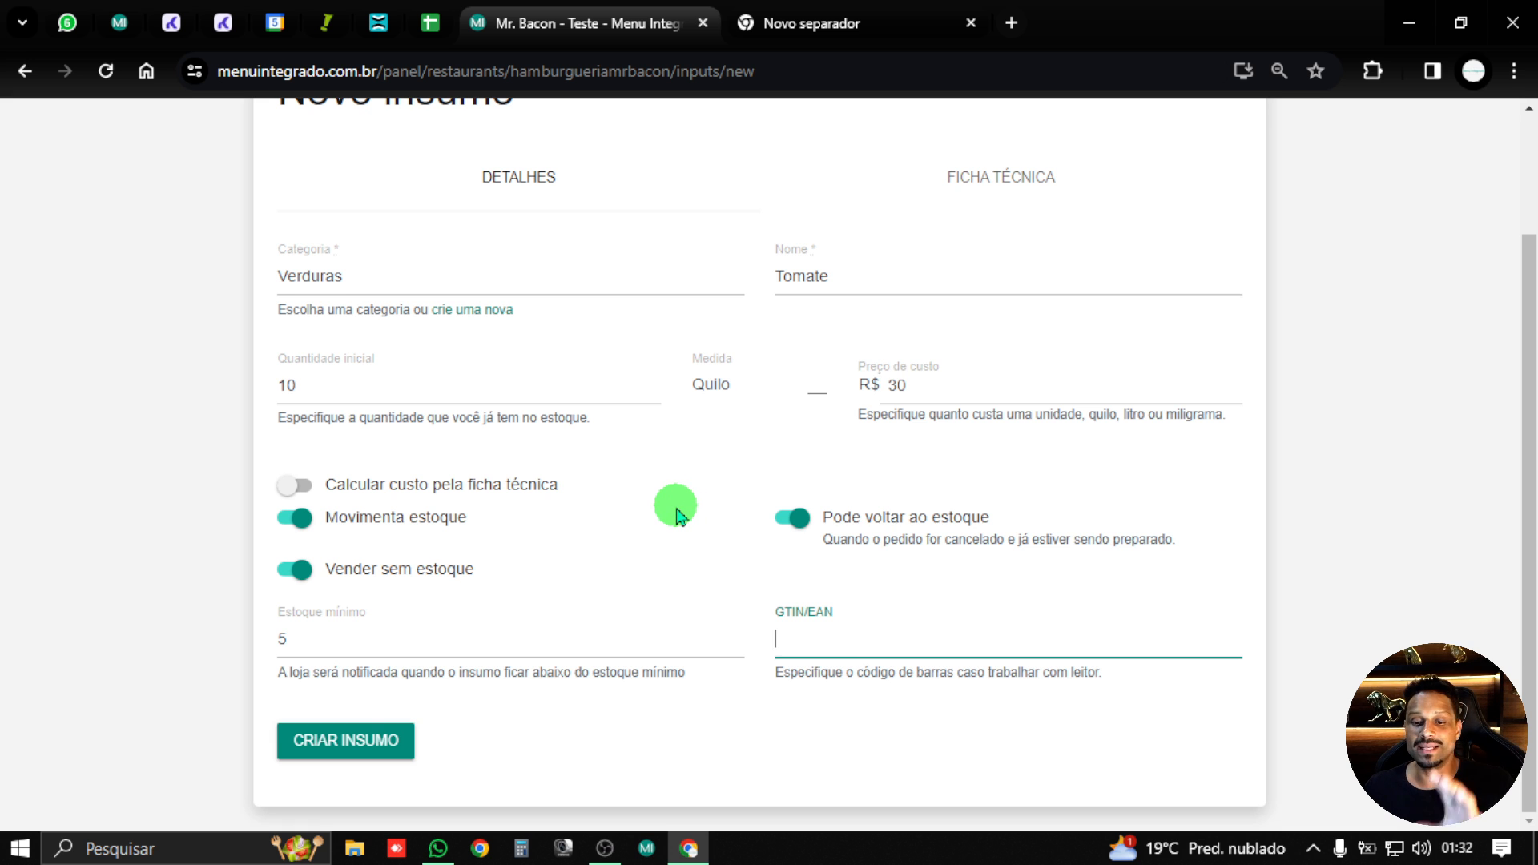
{"action": "scroll", "coordinate": [675, 513], "scroll_direction": "up", "scroll_amount": 1}
{"action": "scroll", "coordinate": [676, 513], "scroll_direction": "down", "scroll_amount": 1}
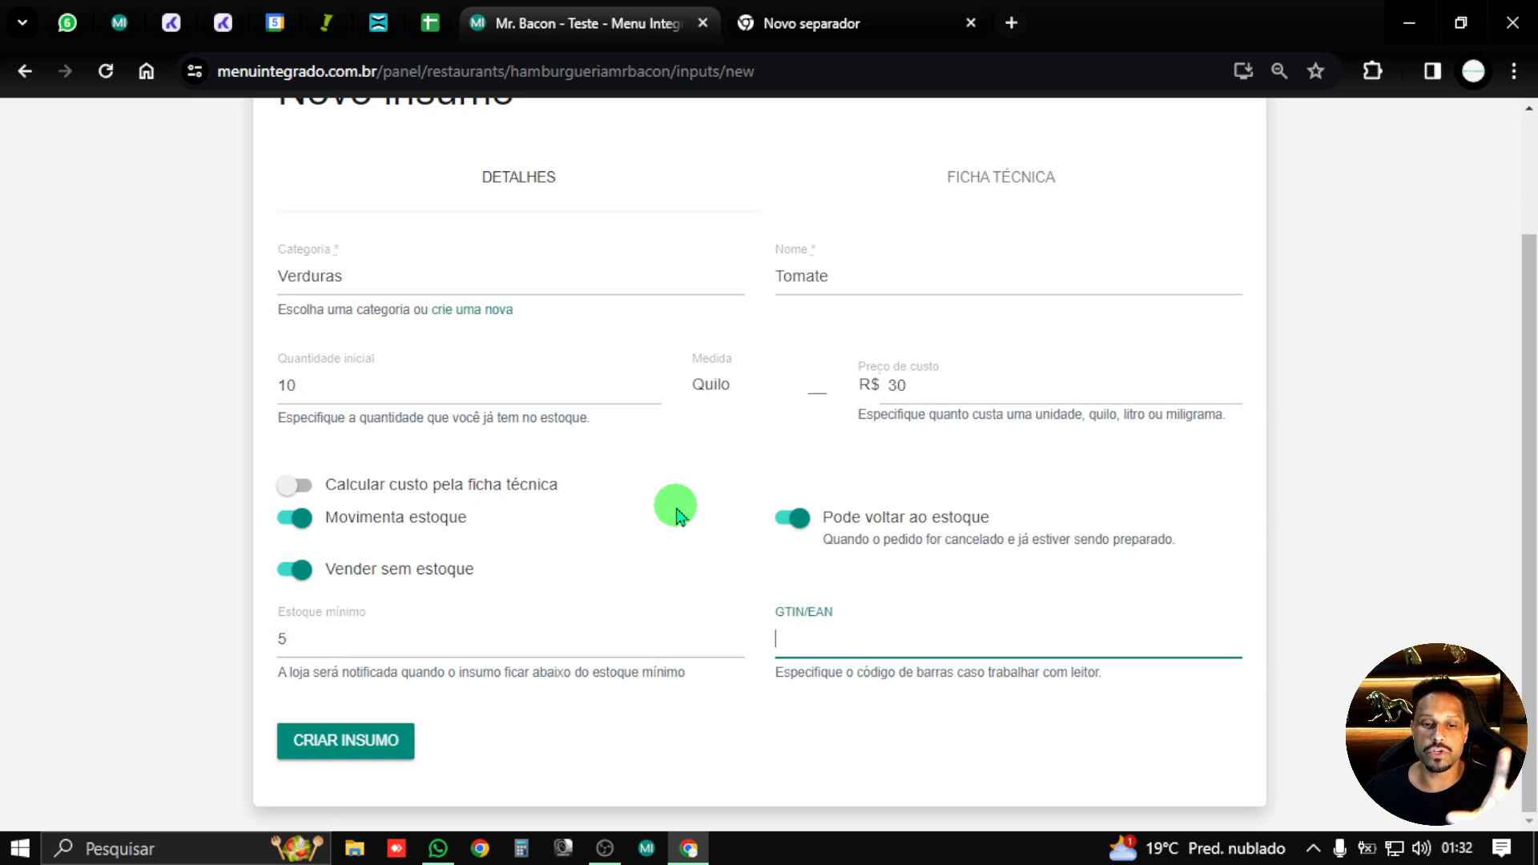
{"action": "left_click", "coordinate": [367, 731]}
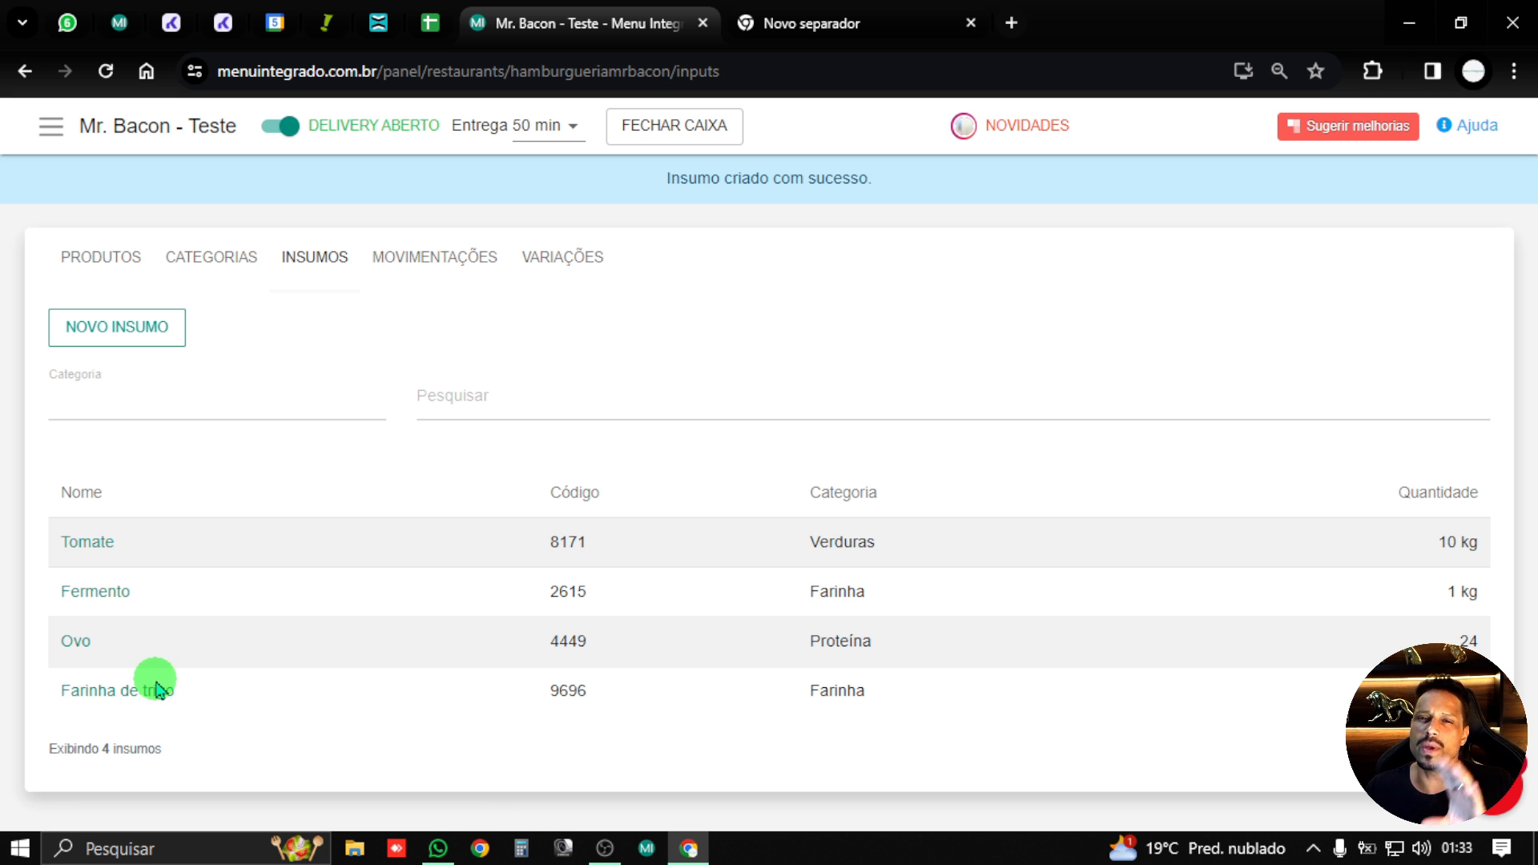
- Start another new ingredient and create a new category named Massas for it
{"action": "left_click", "coordinate": [137, 329]}
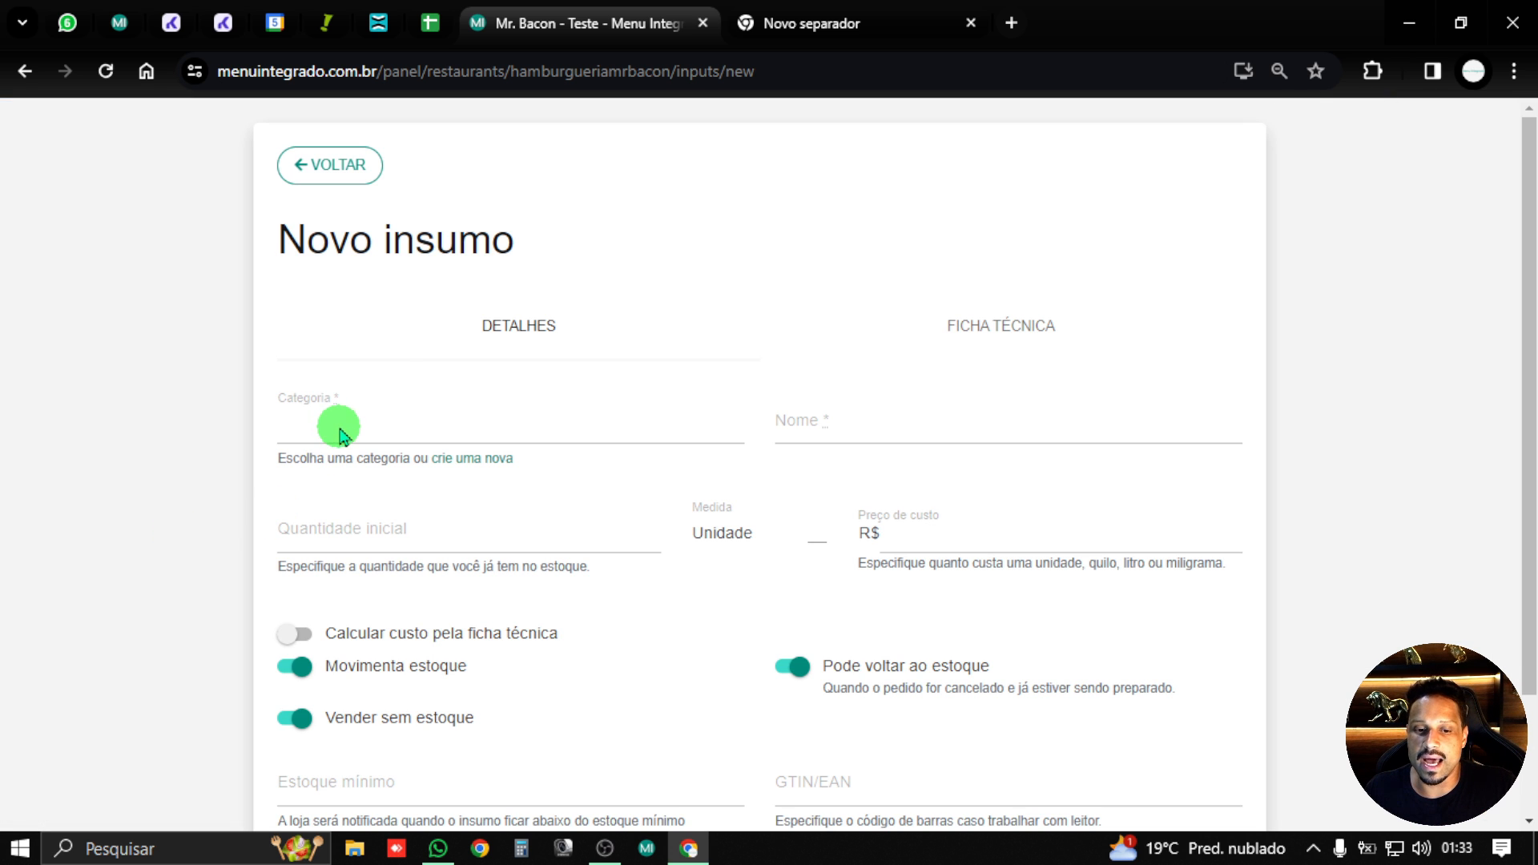
{"action": "left_click", "coordinate": [412, 436]}
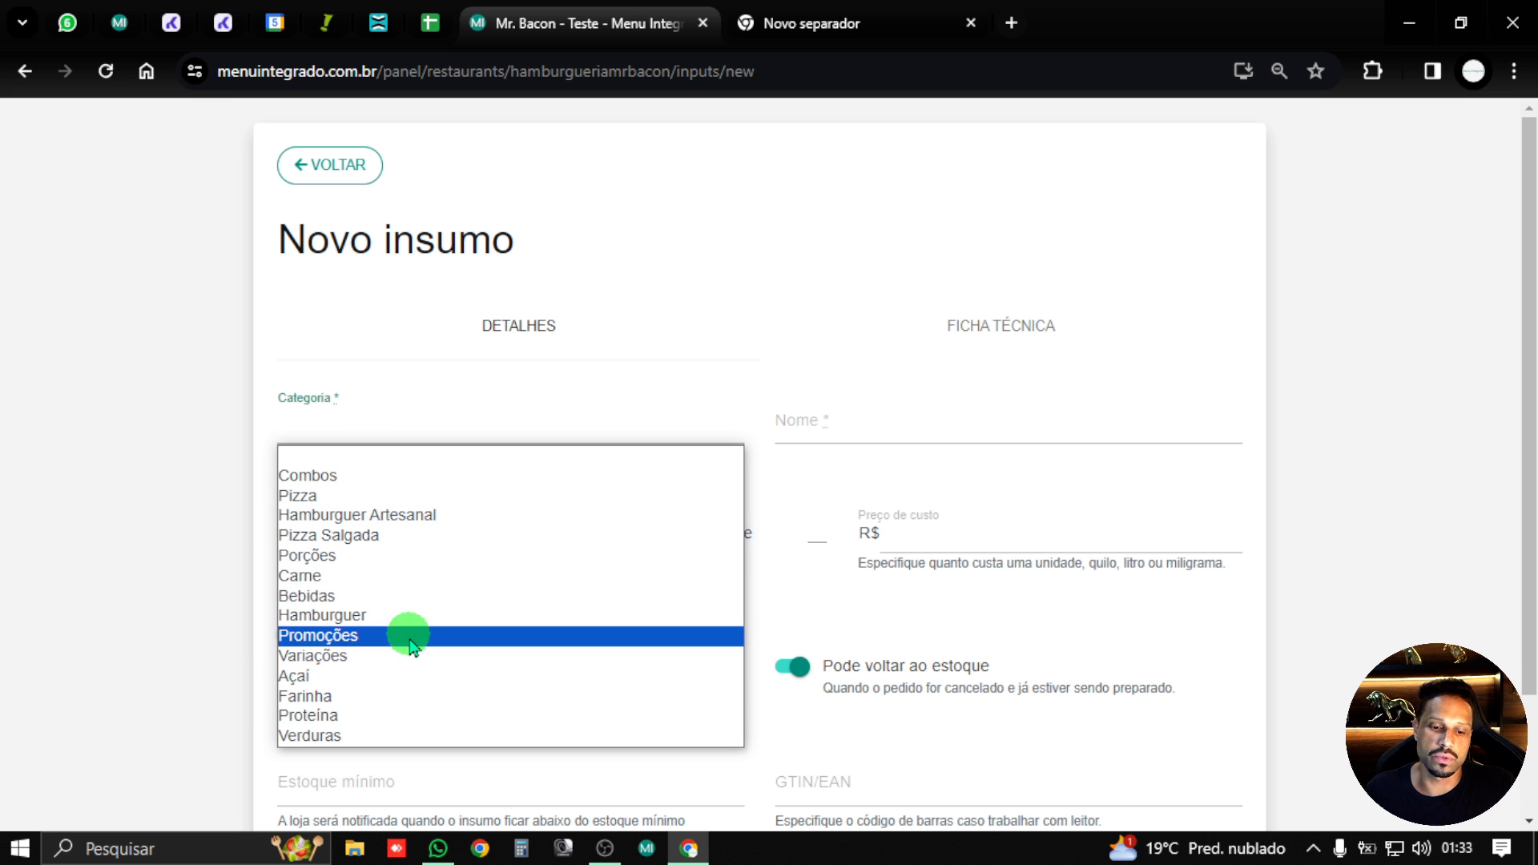
{"action": "left_click", "coordinate": [226, 511]}
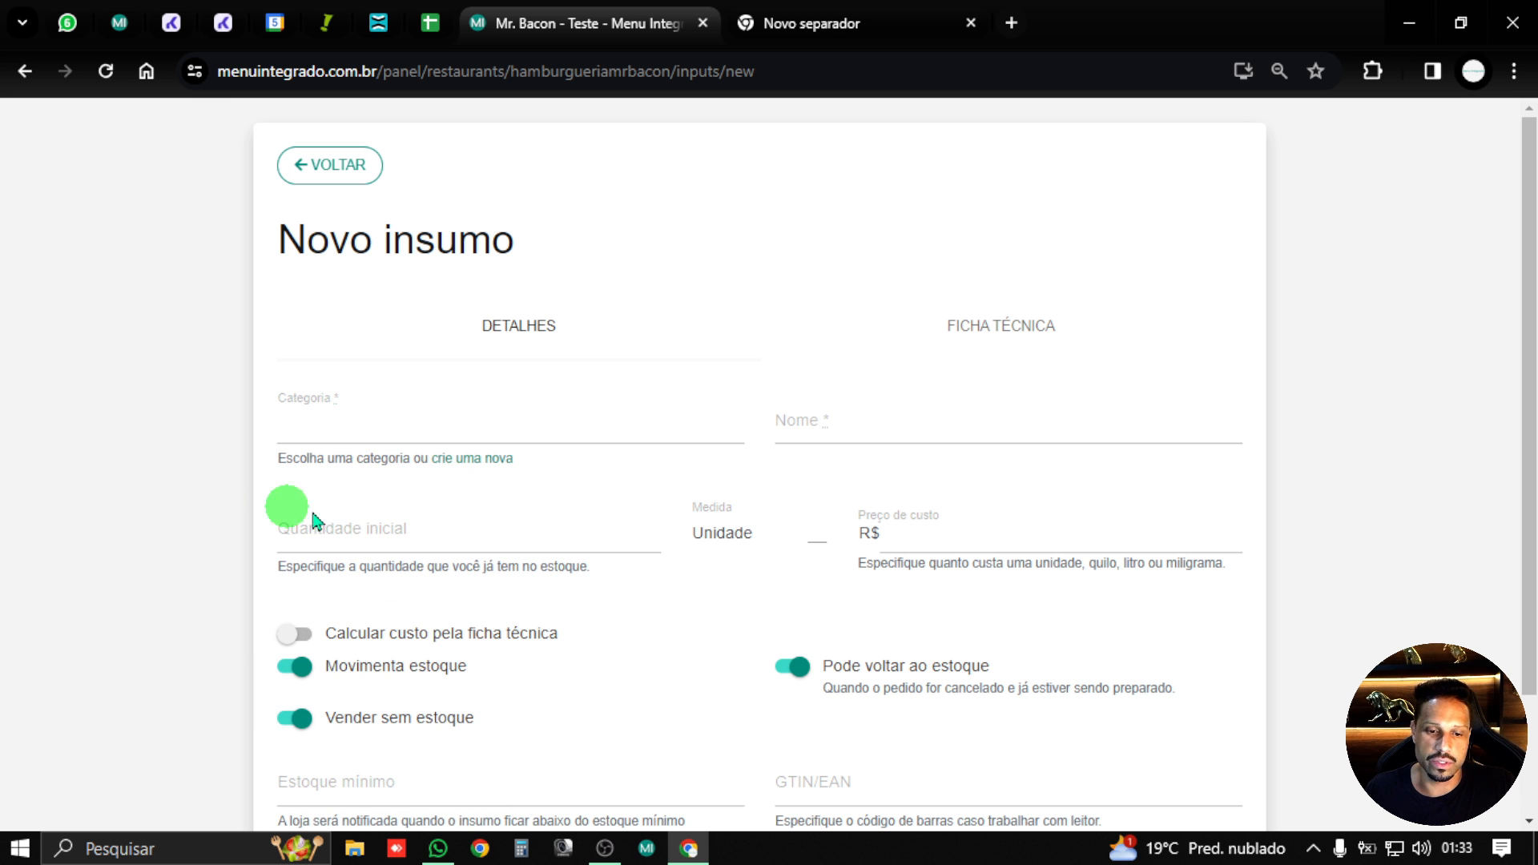
{"action": "left_click", "coordinate": [477, 461]}
{"action": "left_click", "coordinate": [543, 250]}
{"action": "type", "text": "Massas"}
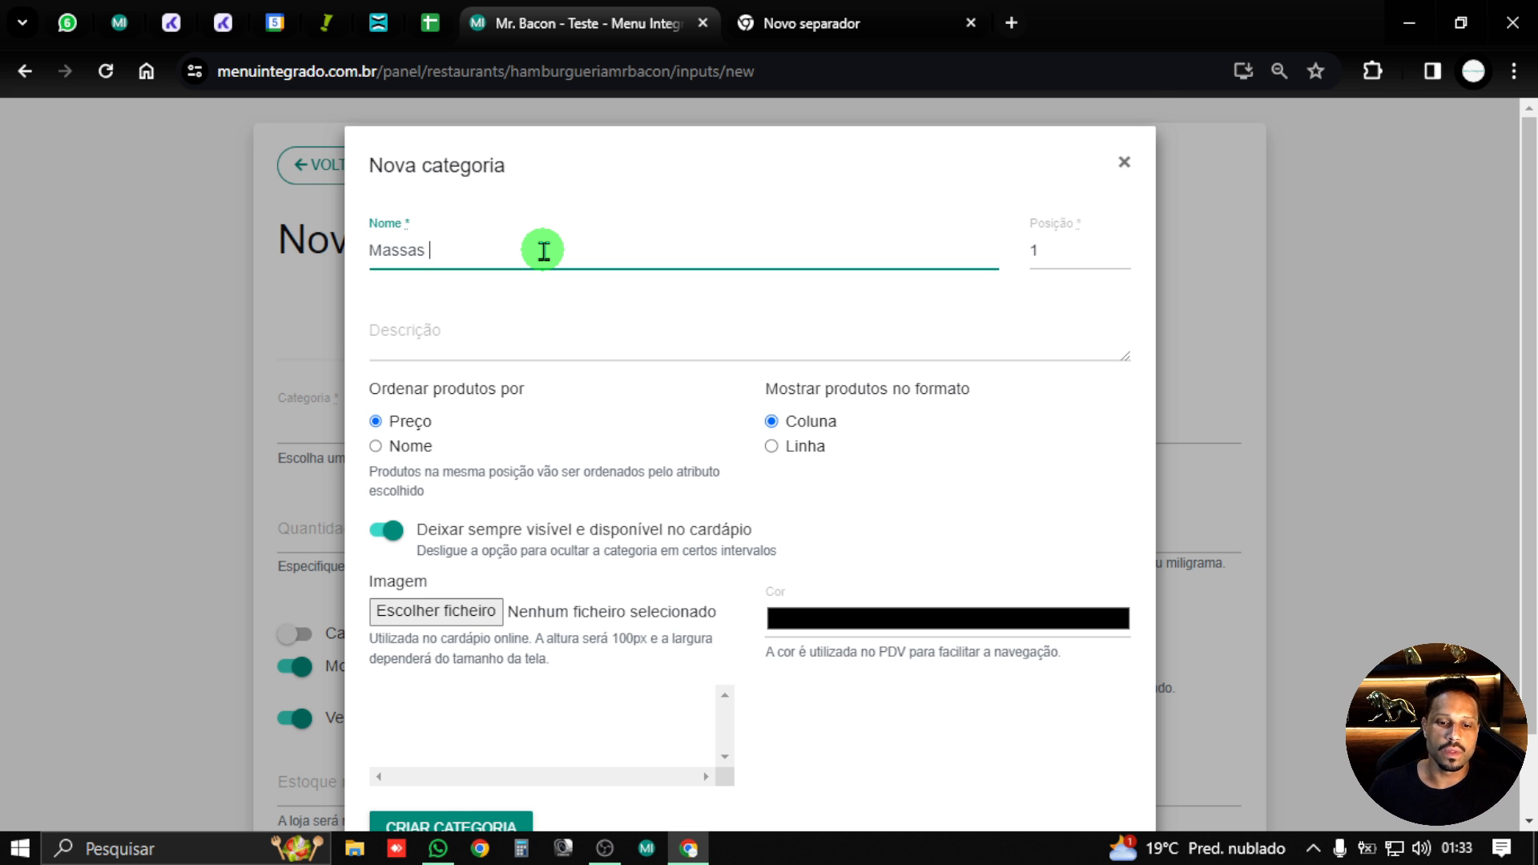
{"action": "scroll", "coordinate": [676, 508], "scroll_direction": "down", "scroll_amount": 2}
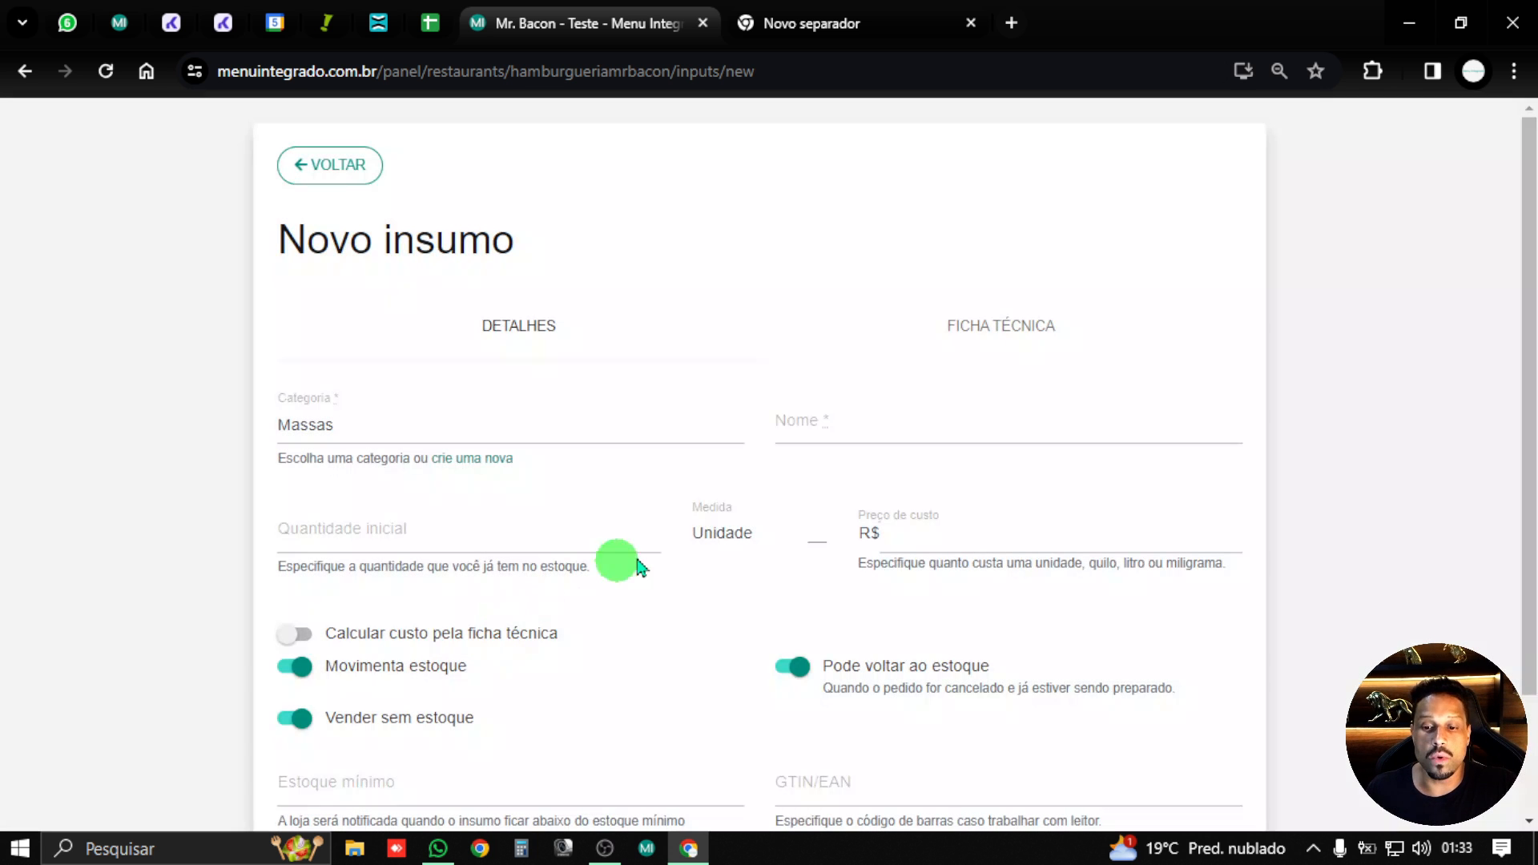
- Name the ingredient Massa do macarrão and set its initial quantity to 5 with Quilo as the unit of measure
{"action": "left_click", "coordinate": [793, 432]}
{"action": "type", "text": "Massa do macarrão"}
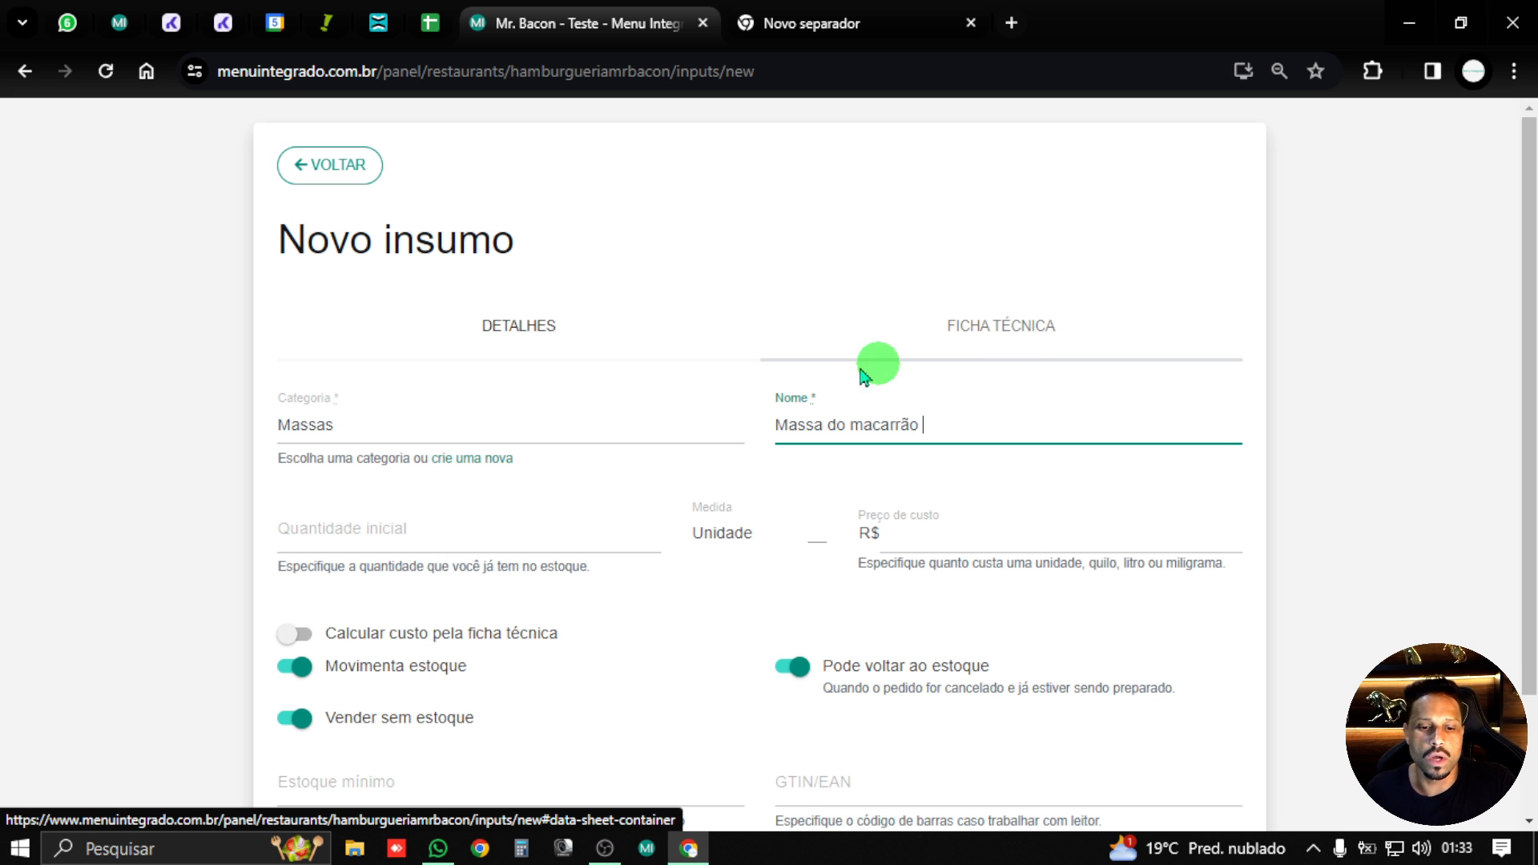
{"action": "left_click", "coordinate": [376, 525]}
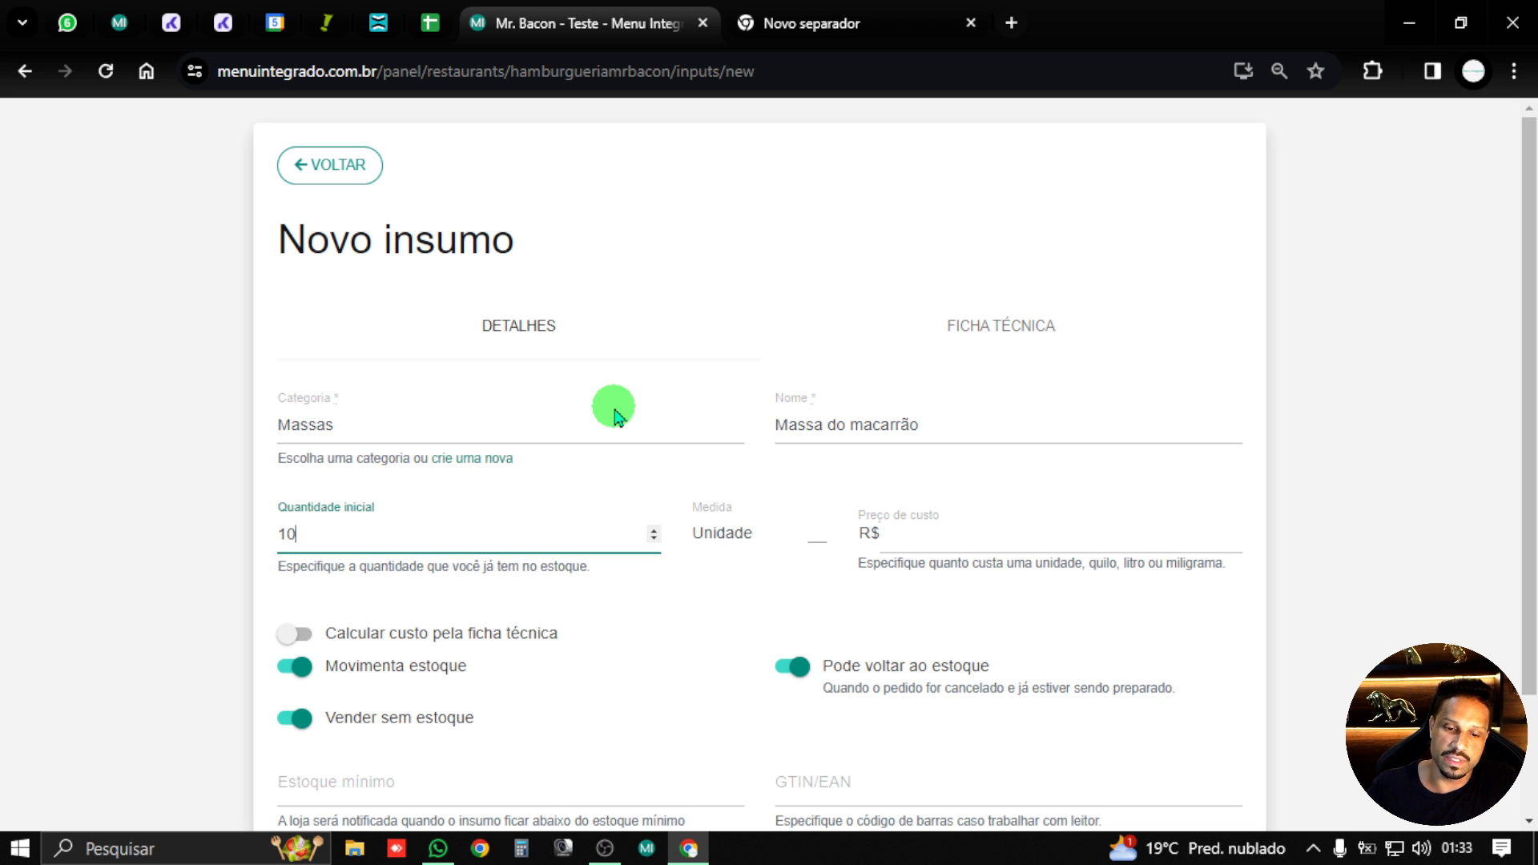
{"action": "left_click", "coordinate": [715, 529]}
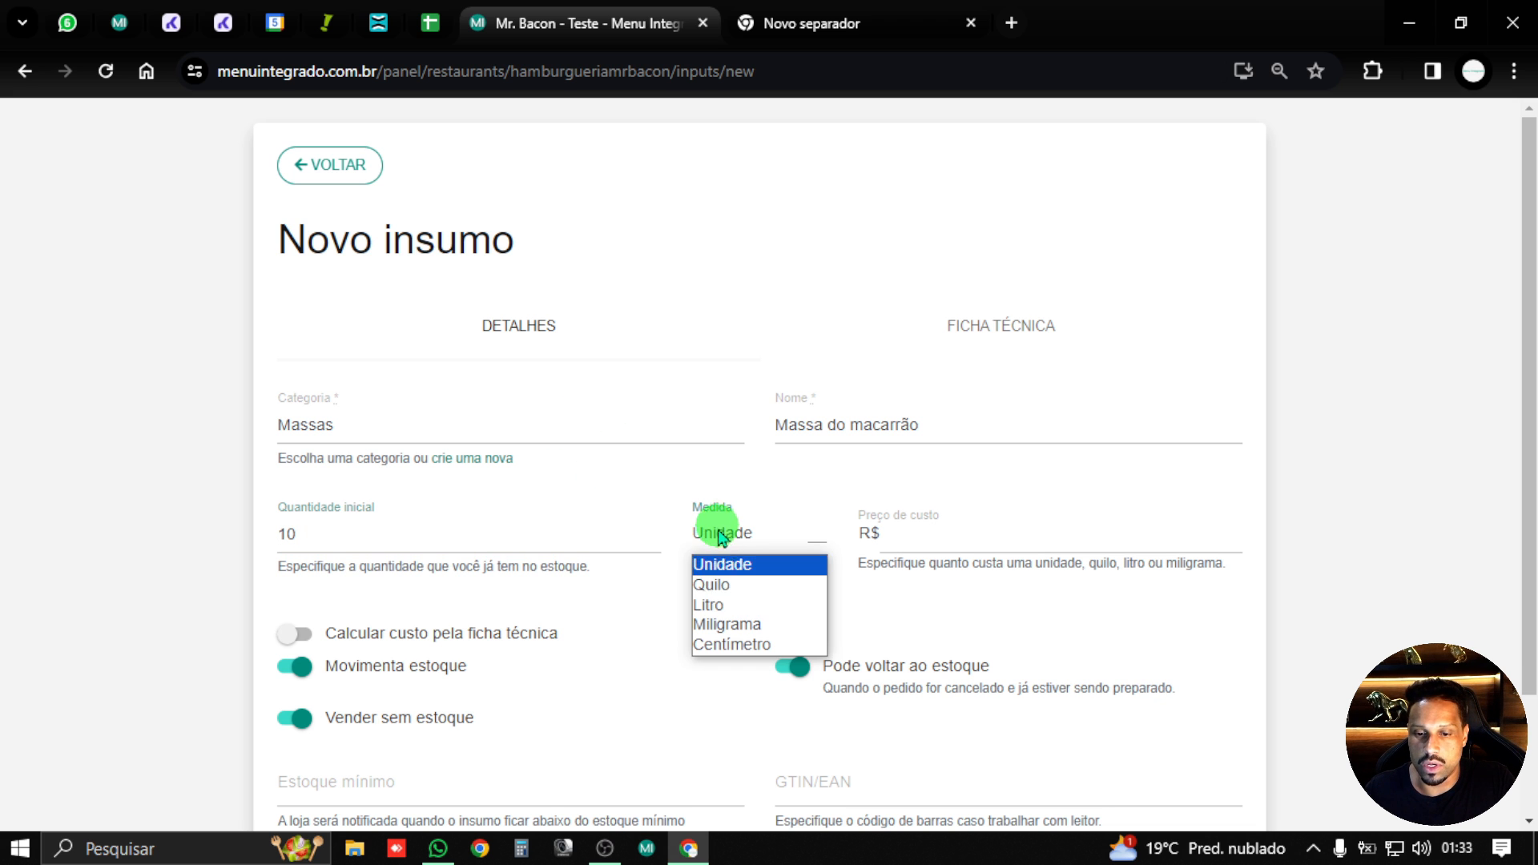
{"action": "left_click", "coordinate": [747, 593]}
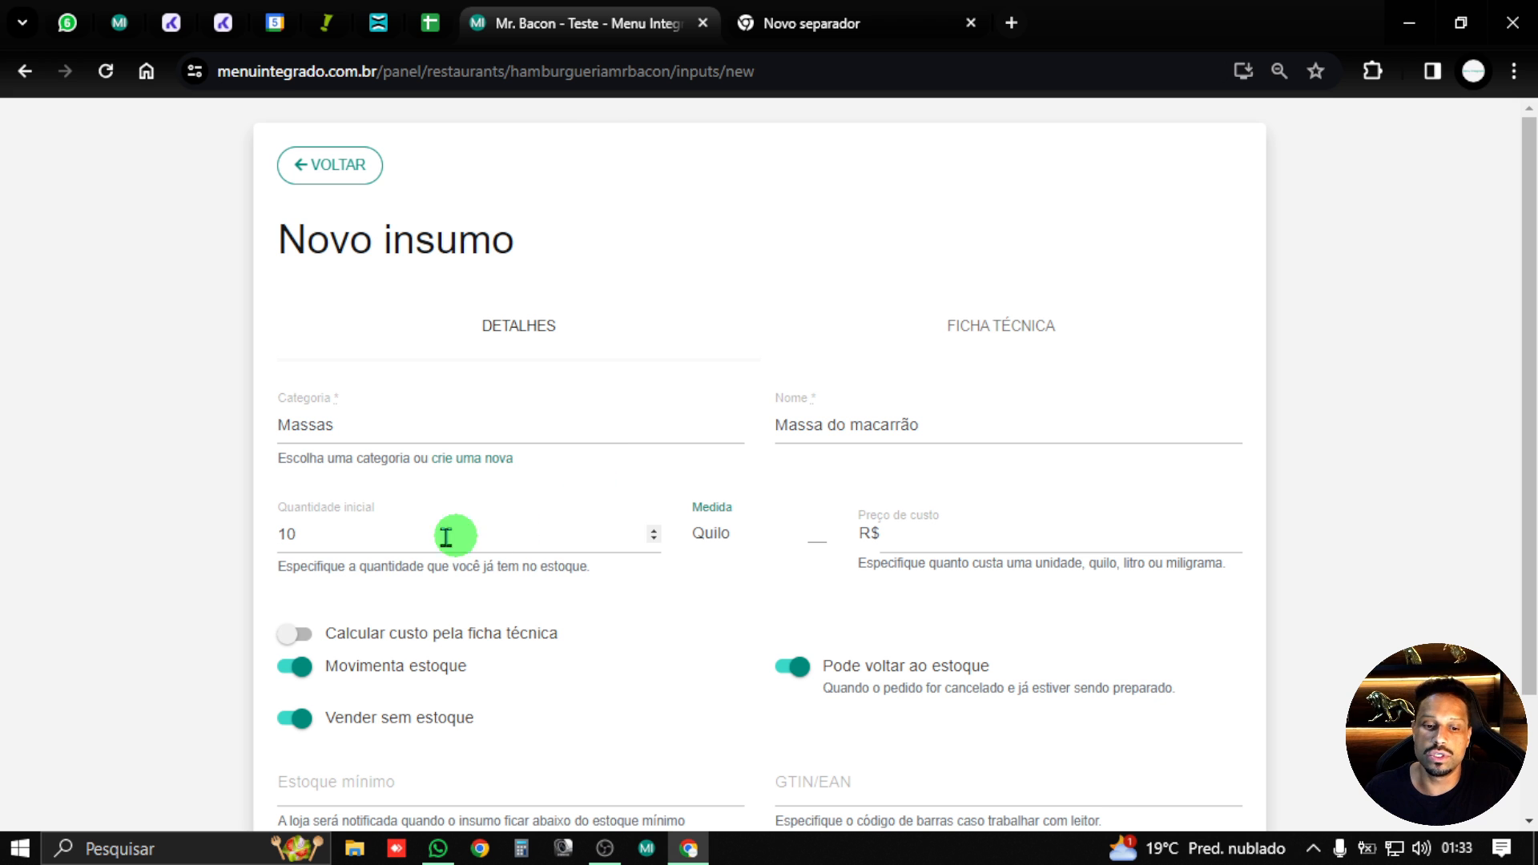
{"action": "left_click_drag", "start_coordinate": [397, 532], "coordinate": [209, 532]}
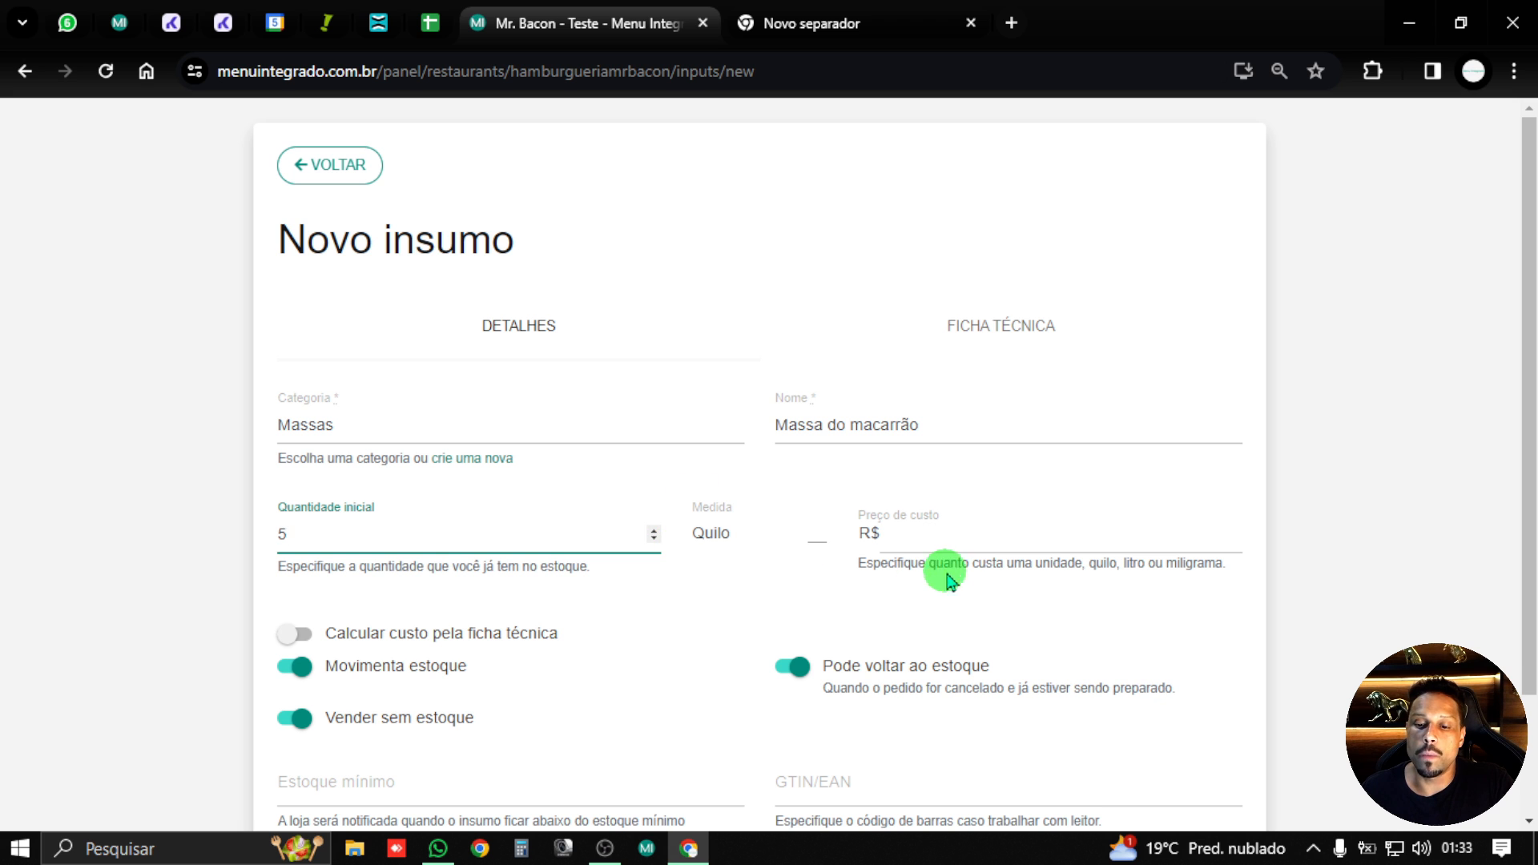
{"action": "left_click", "coordinate": [972, 542]}
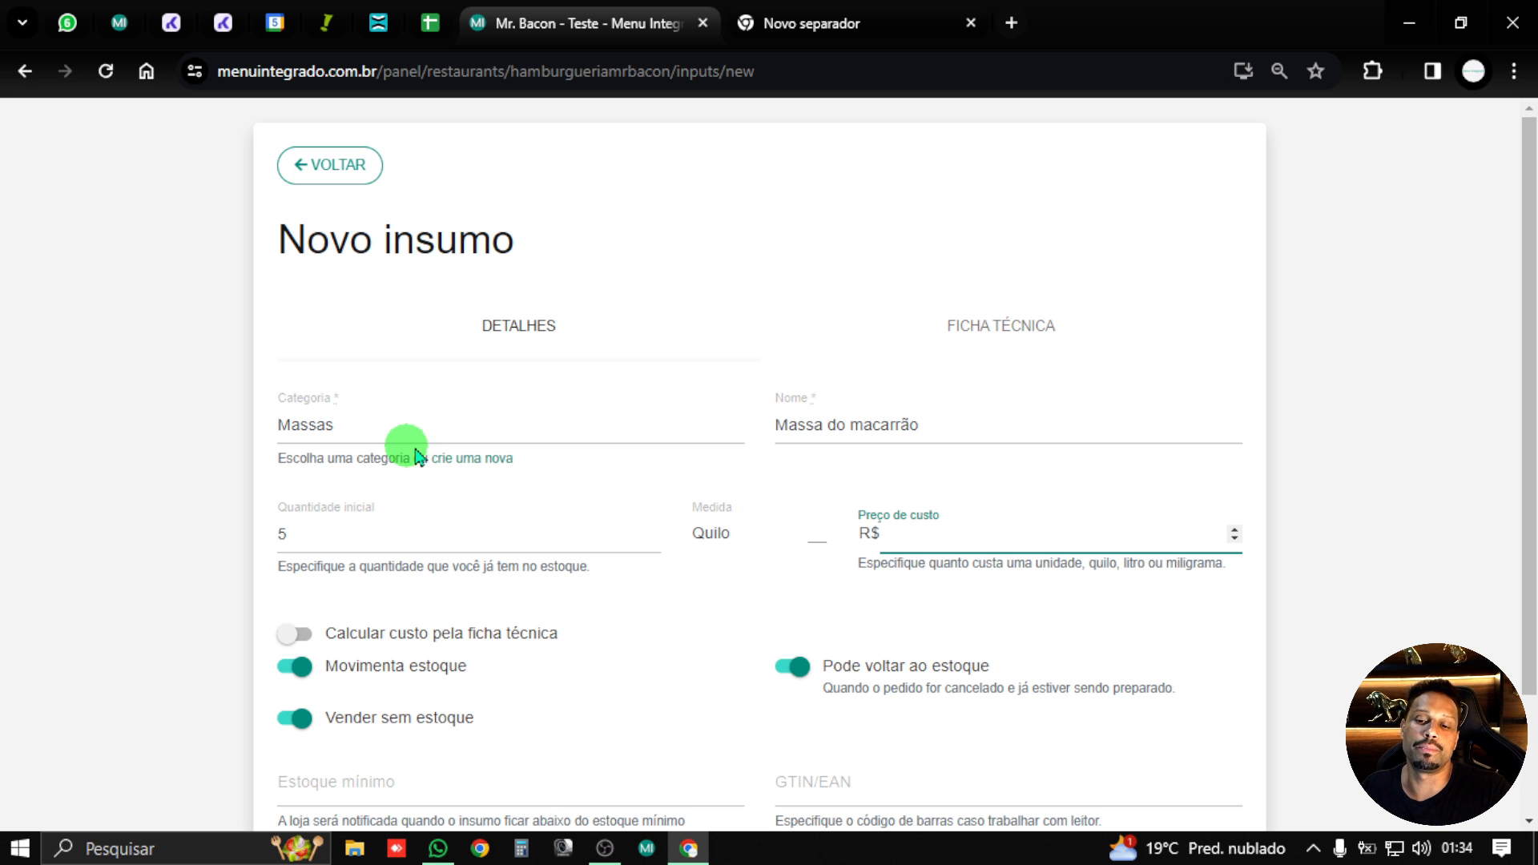
- Add Insumo Tomate as the first supply in the ingredient's ficha técnica with a quantity of .100 kg
{"action": "left_click", "coordinate": [978, 335]}
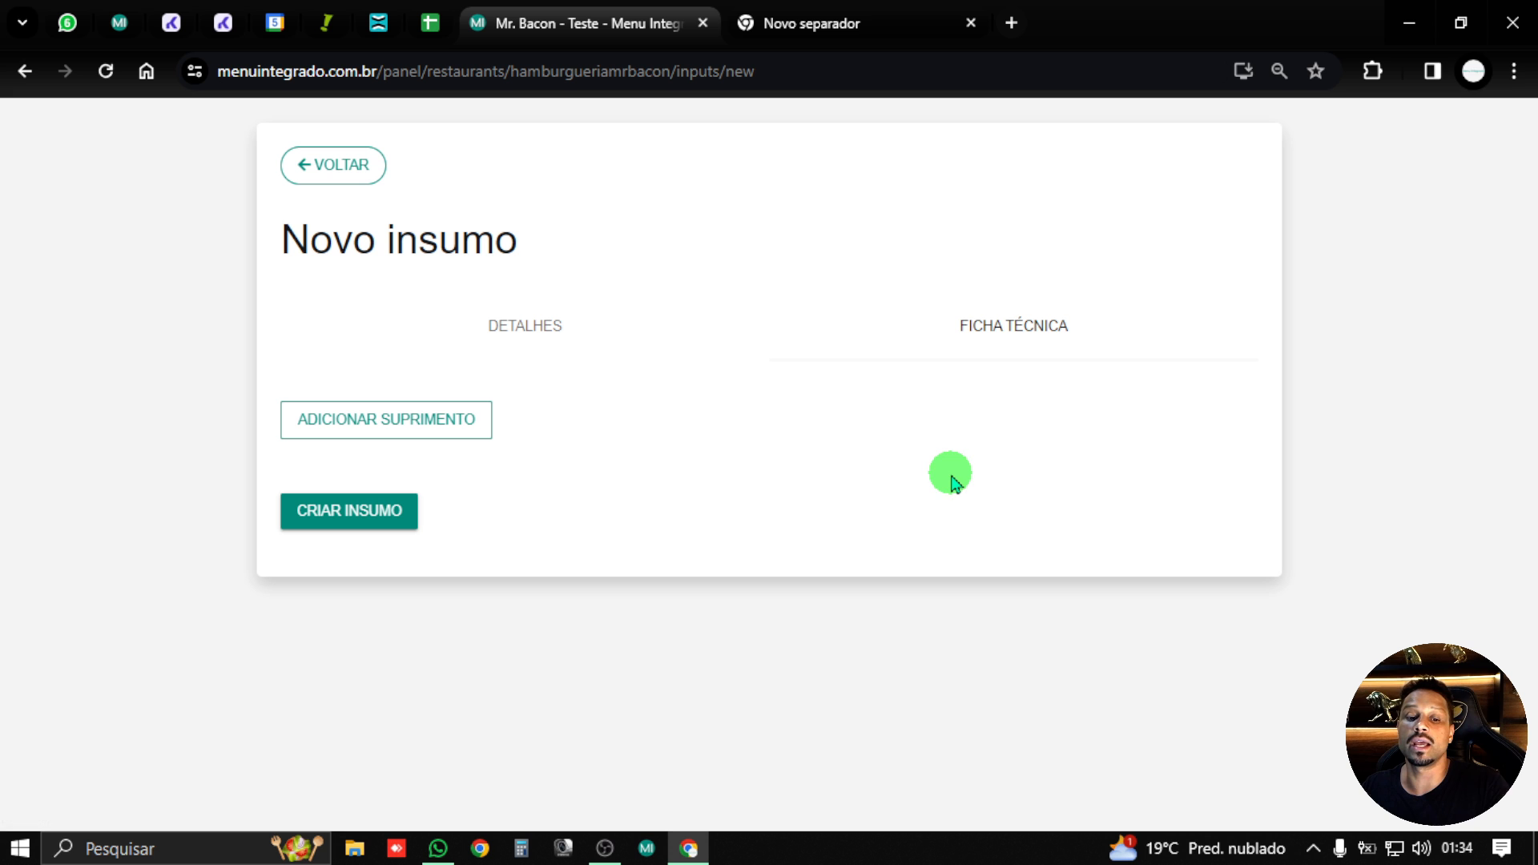
{"action": "left_click", "coordinate": [443, 434]}
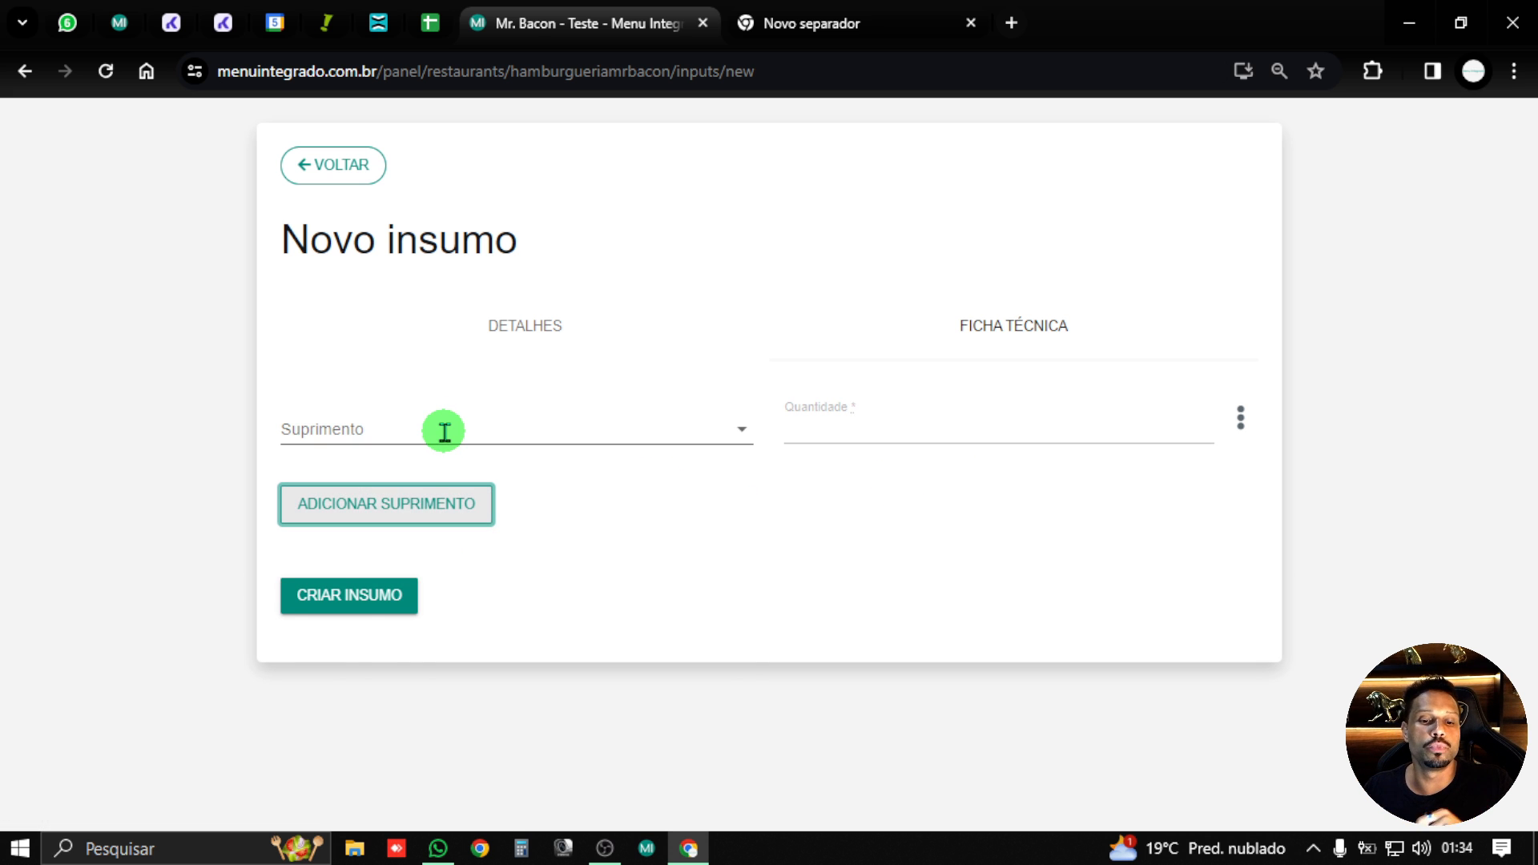
{"action": "left_click", "coordinate": [444, 432]}
{"action": "type", "text": "in"}
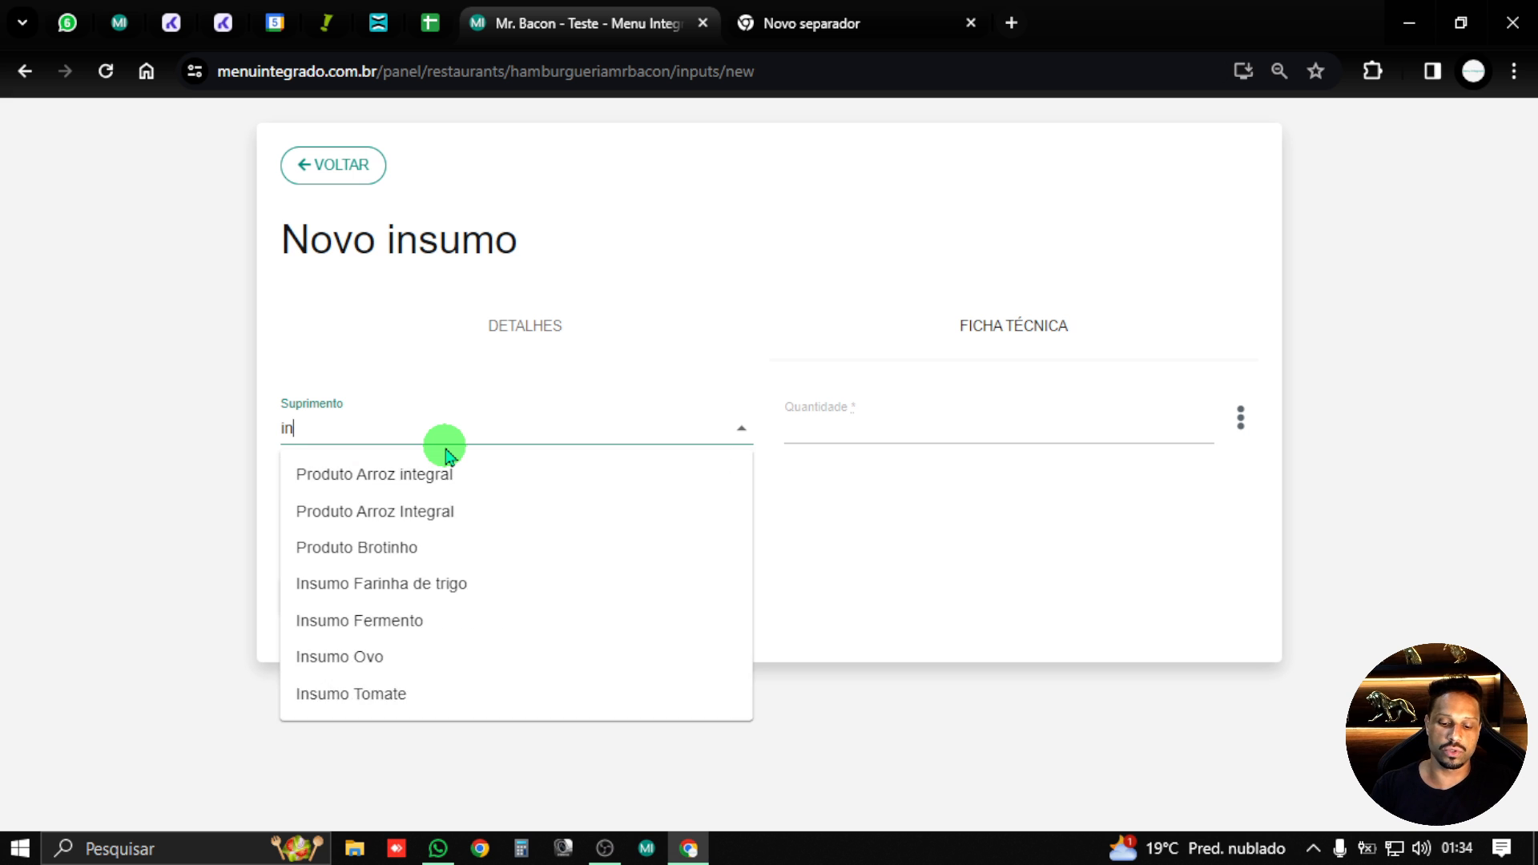
{"action": "type", "text": "sum"}
{"action": "left_click", "coordinate": [408, 587]}
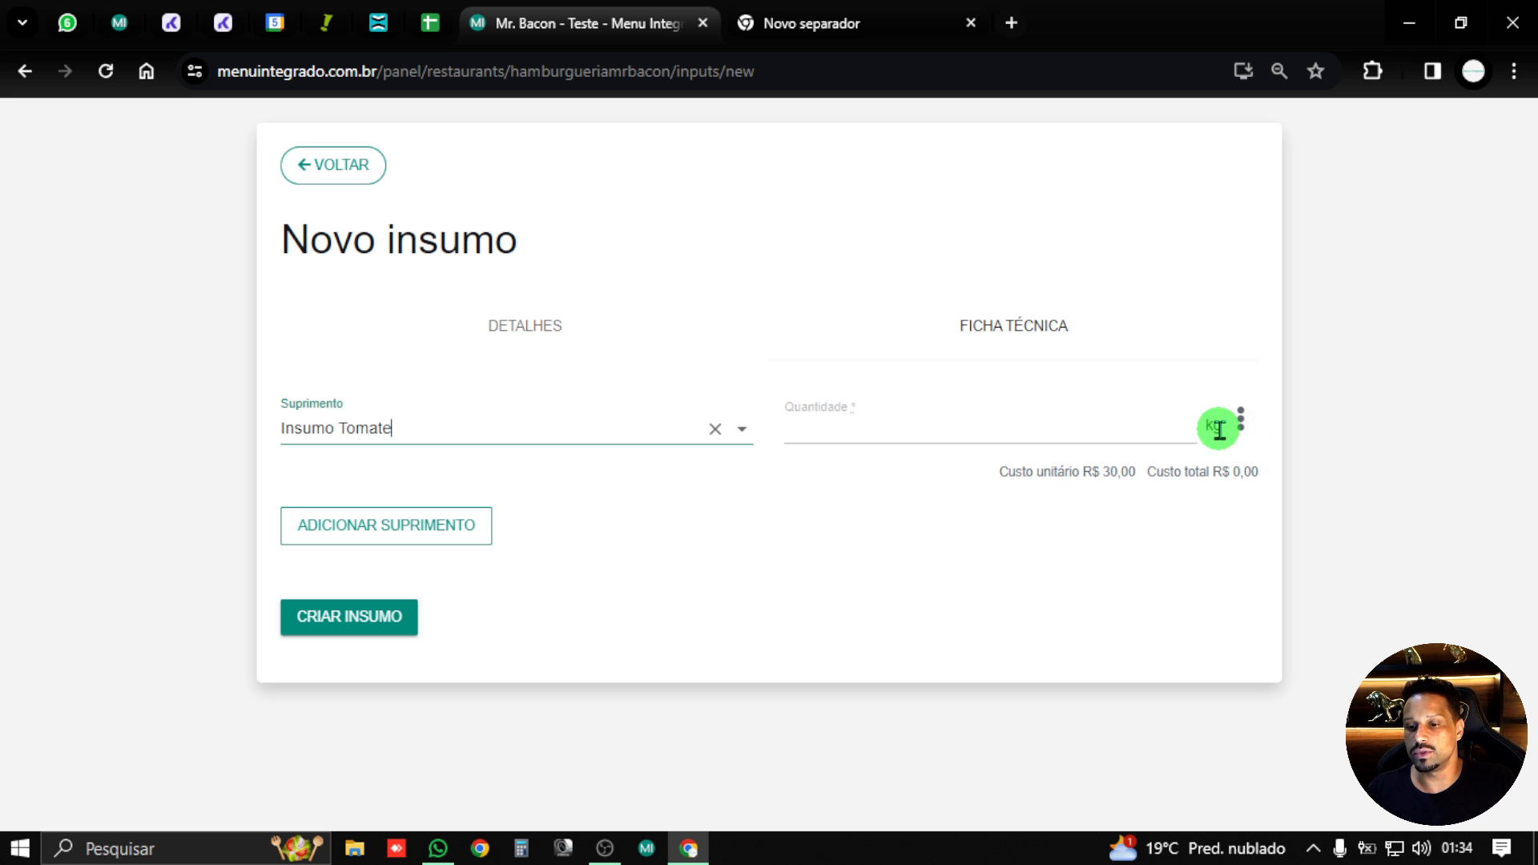
{"action": "left_click", "coordinate": [1029, 416]}
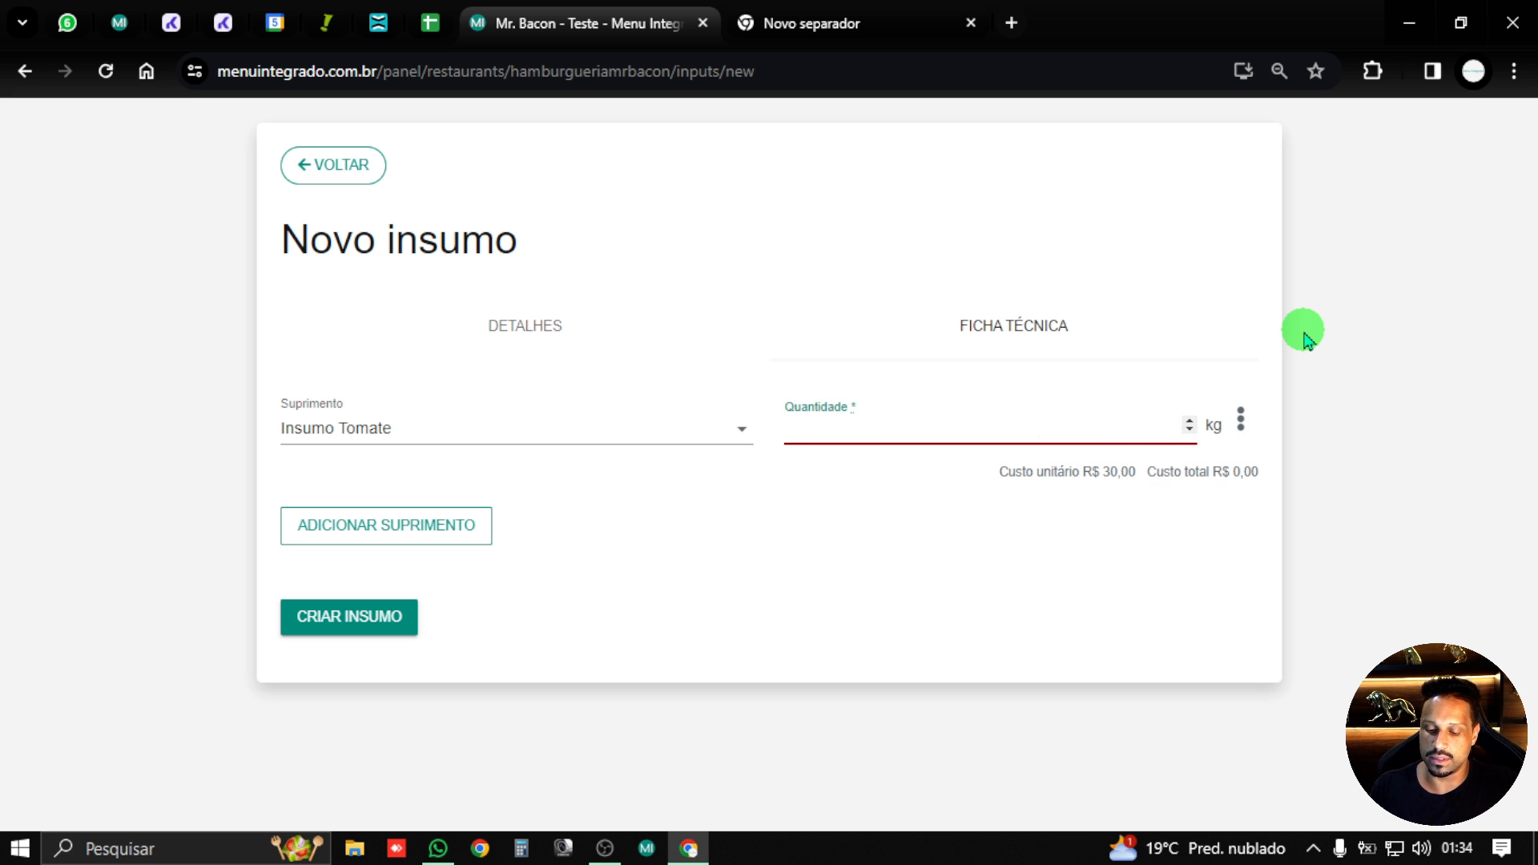
{"action": "type", "text": ".1"}
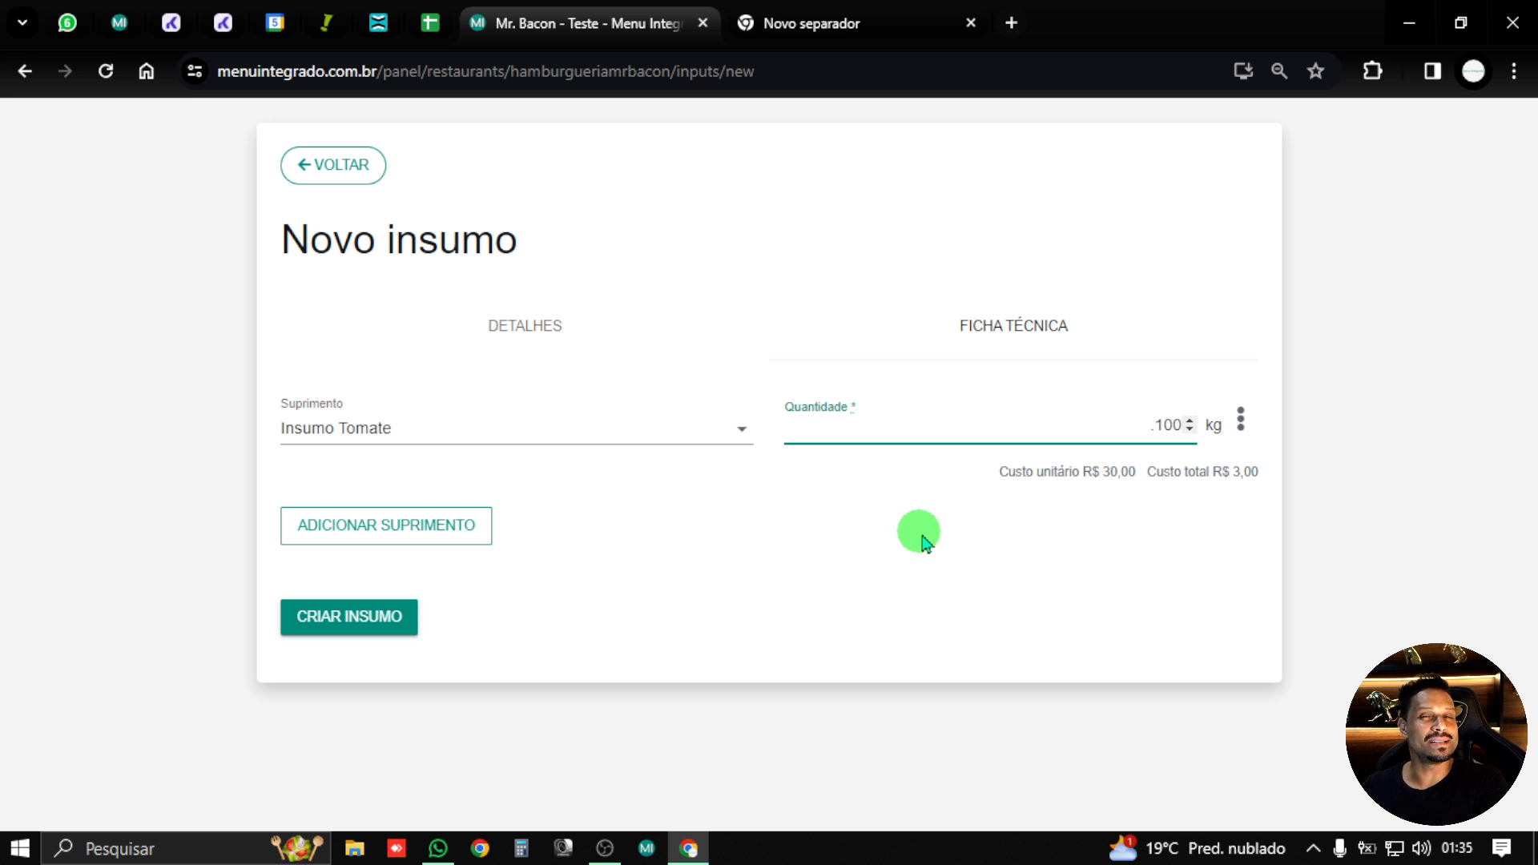
- Add Insumo Farinha de trigo as the second supply in the ficha técnica with a quantity of .200 kg
{"action": "left_click", "coordinate": [388, 522]}
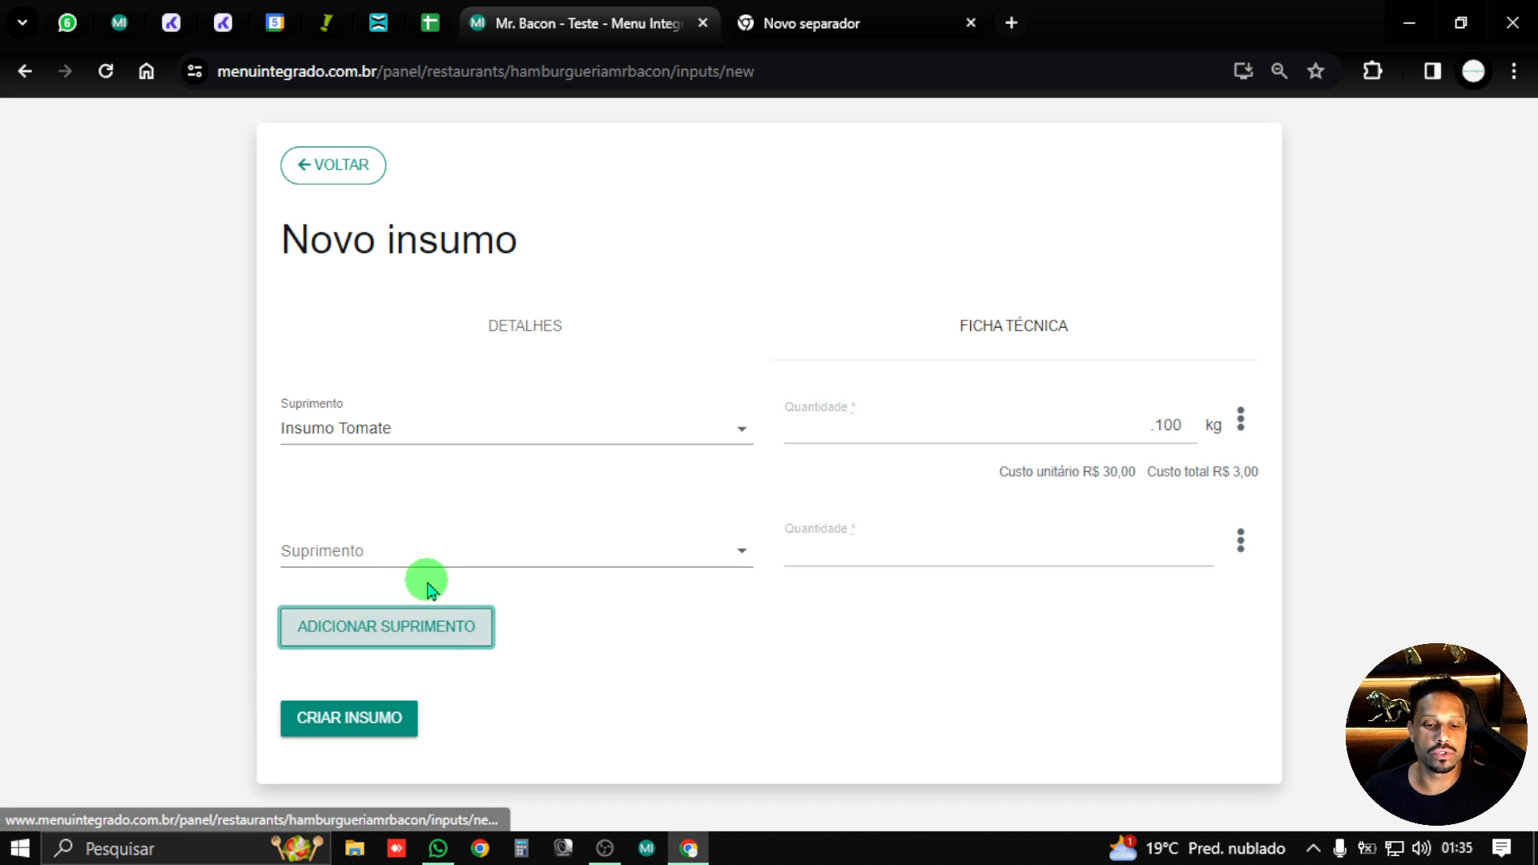
{"action": "left_click", "coordinate": [410, 554]}
{"action": "type", "text": "insum"}
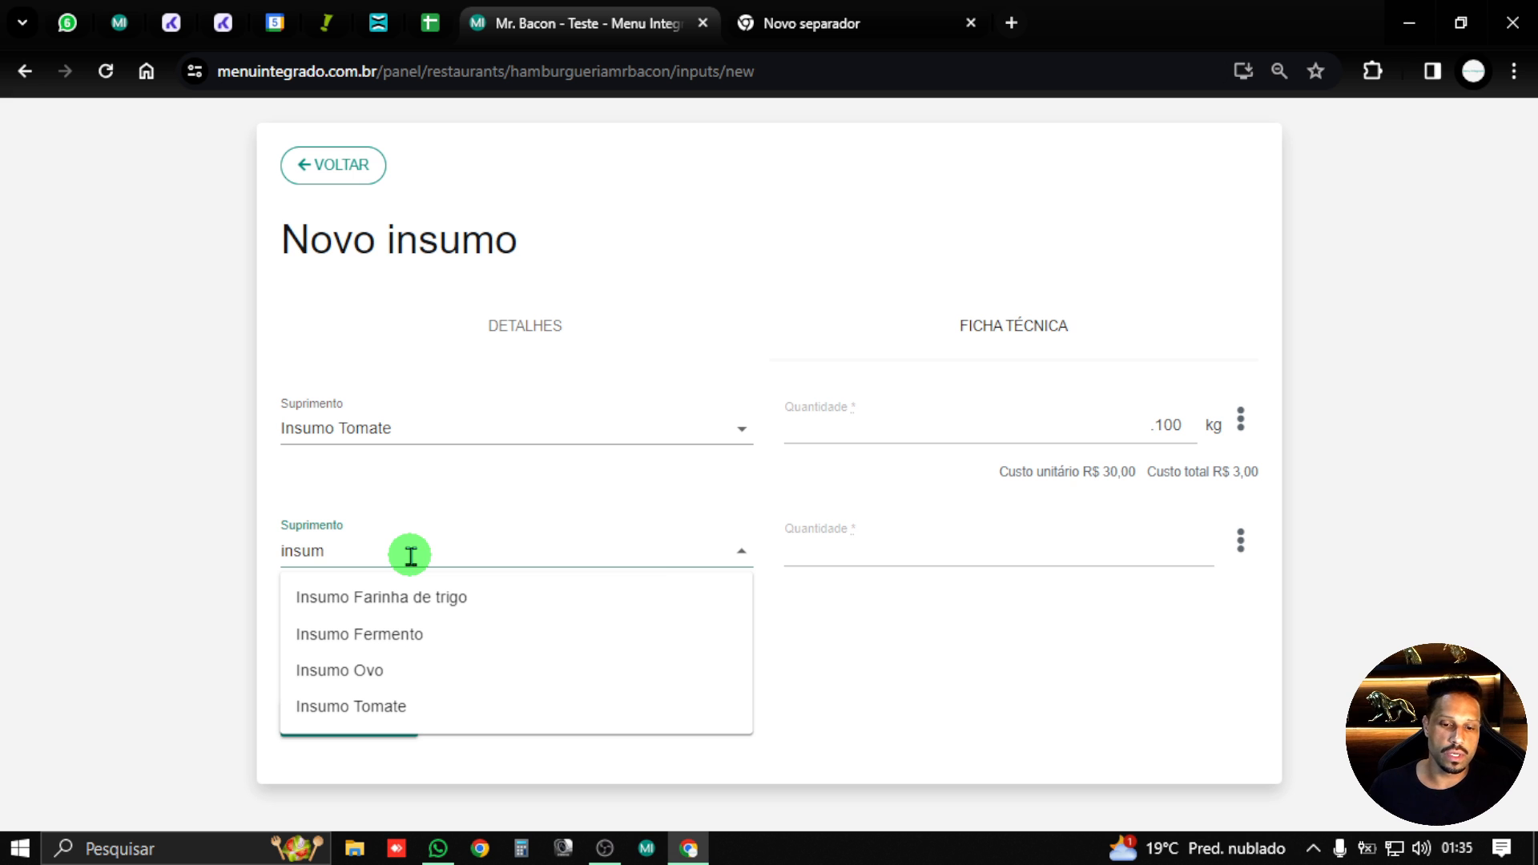
{"action": "left_click", "coordinate": [406, 600]}
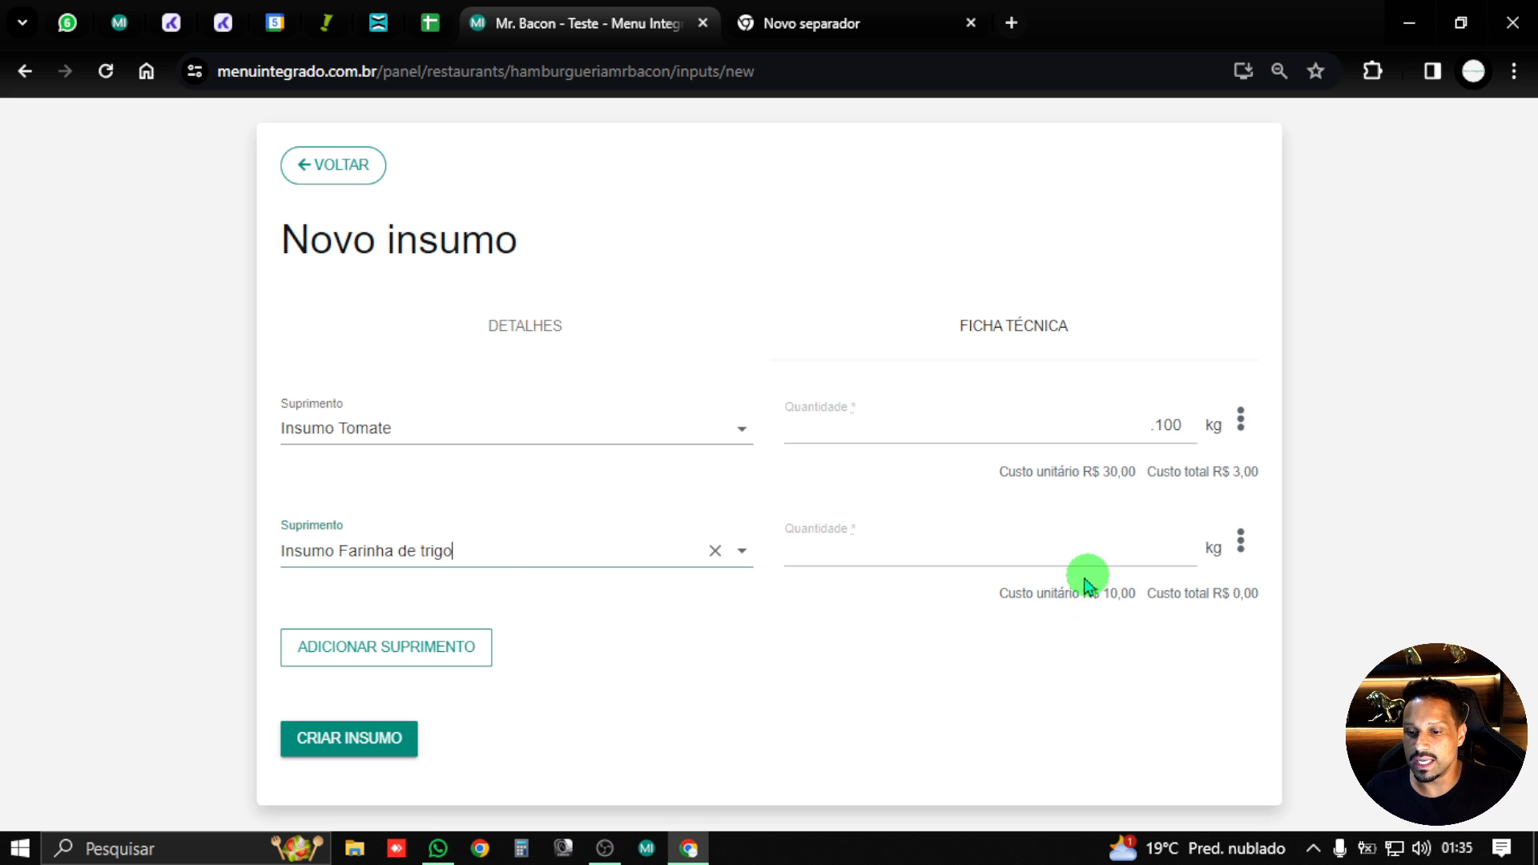
{"action": "left_click", "coordinate": [1096, 548]}
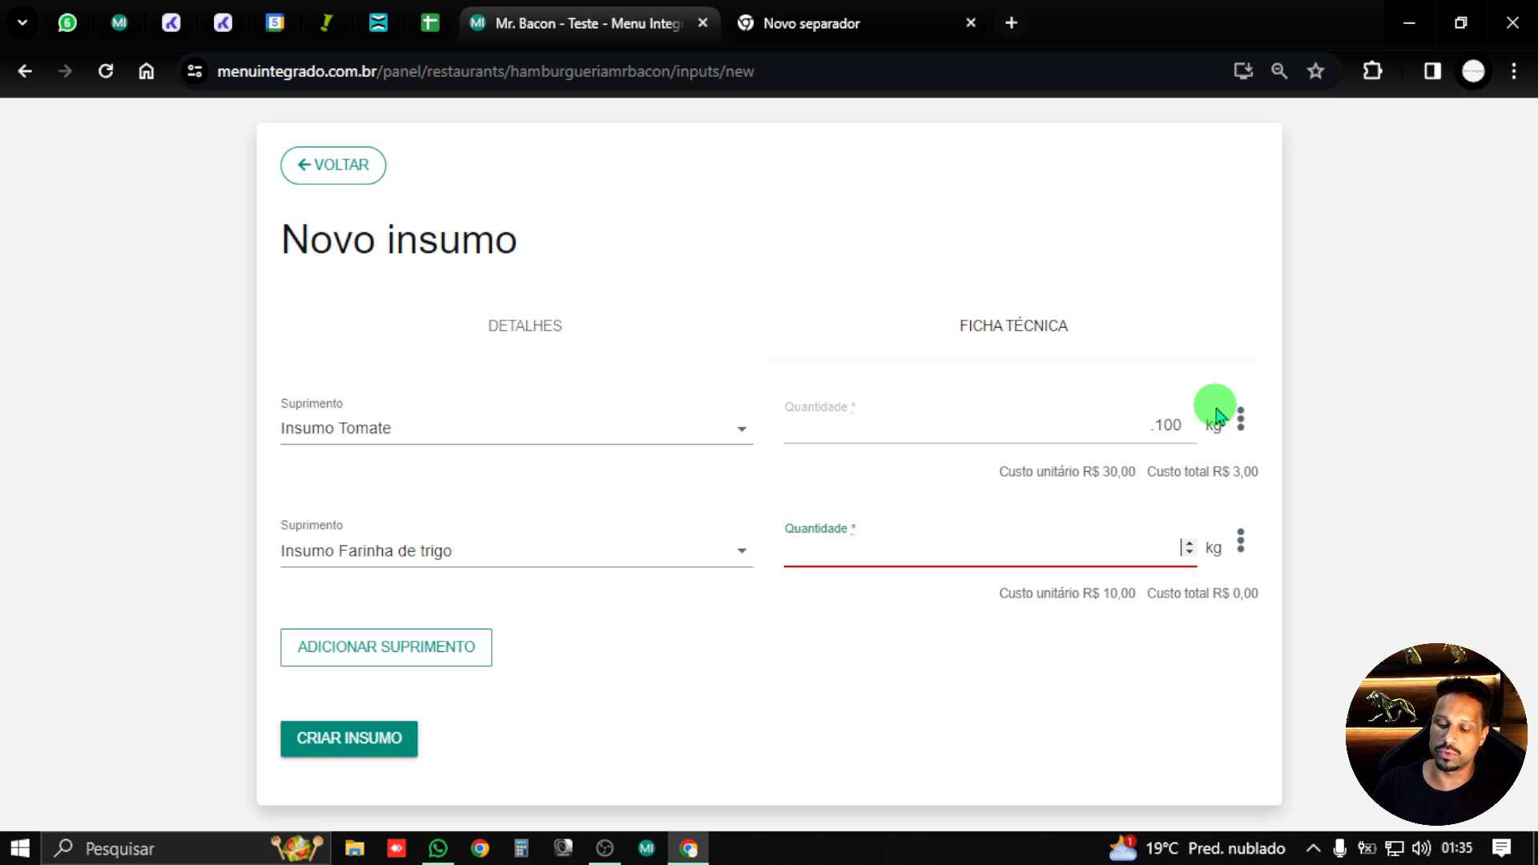
{"action": "type", "text": ".20"}
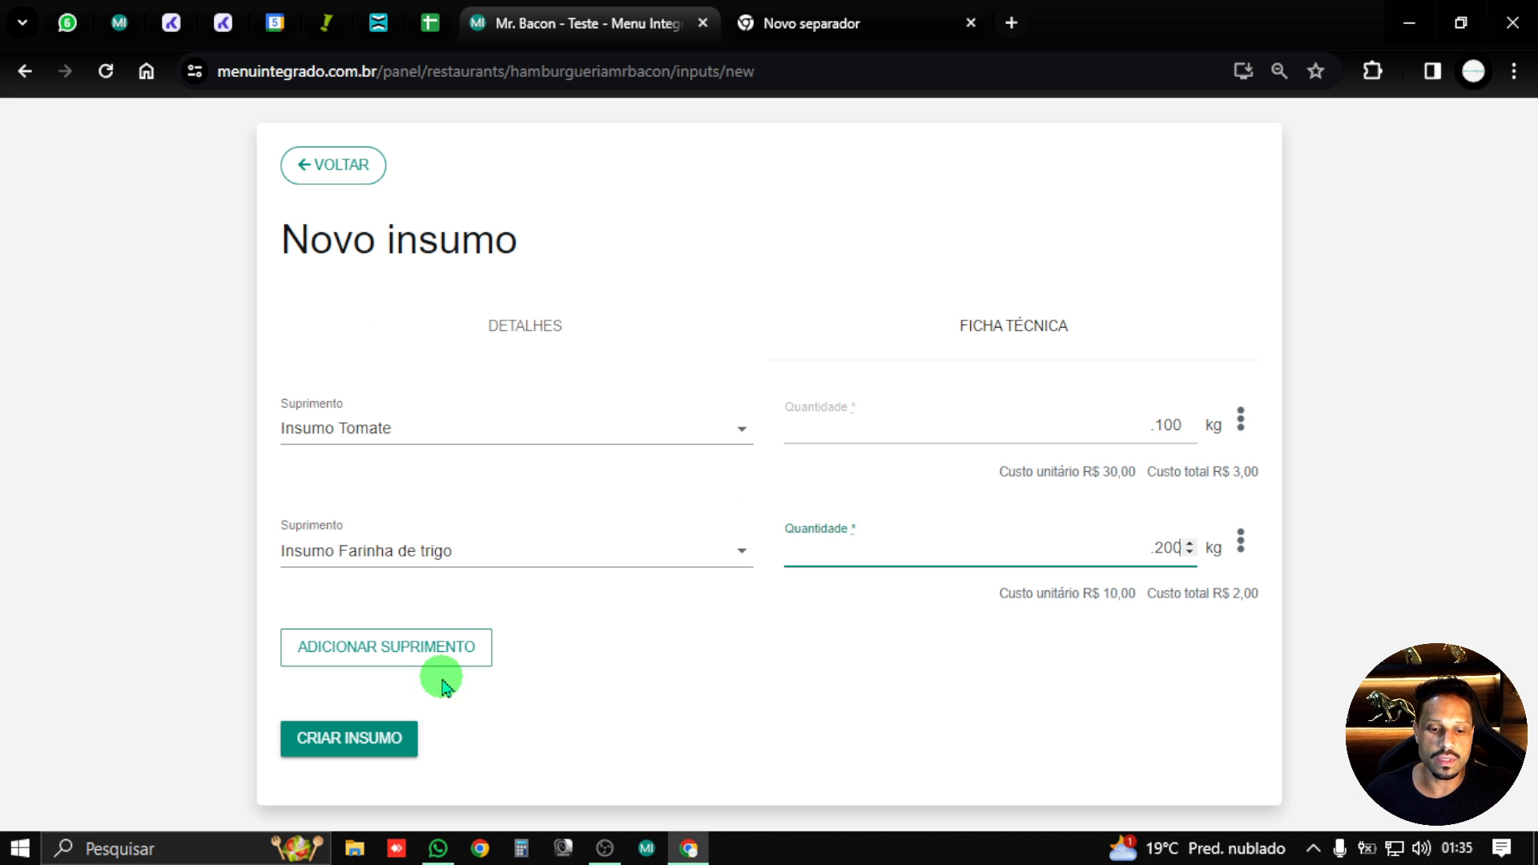
- Add Insumo Ovo as the third supply in the ficha técnica
{"action": "left_click", "coordinate": [436, 650]}
{"action": "left_click", "coordinate": [410, 670]}
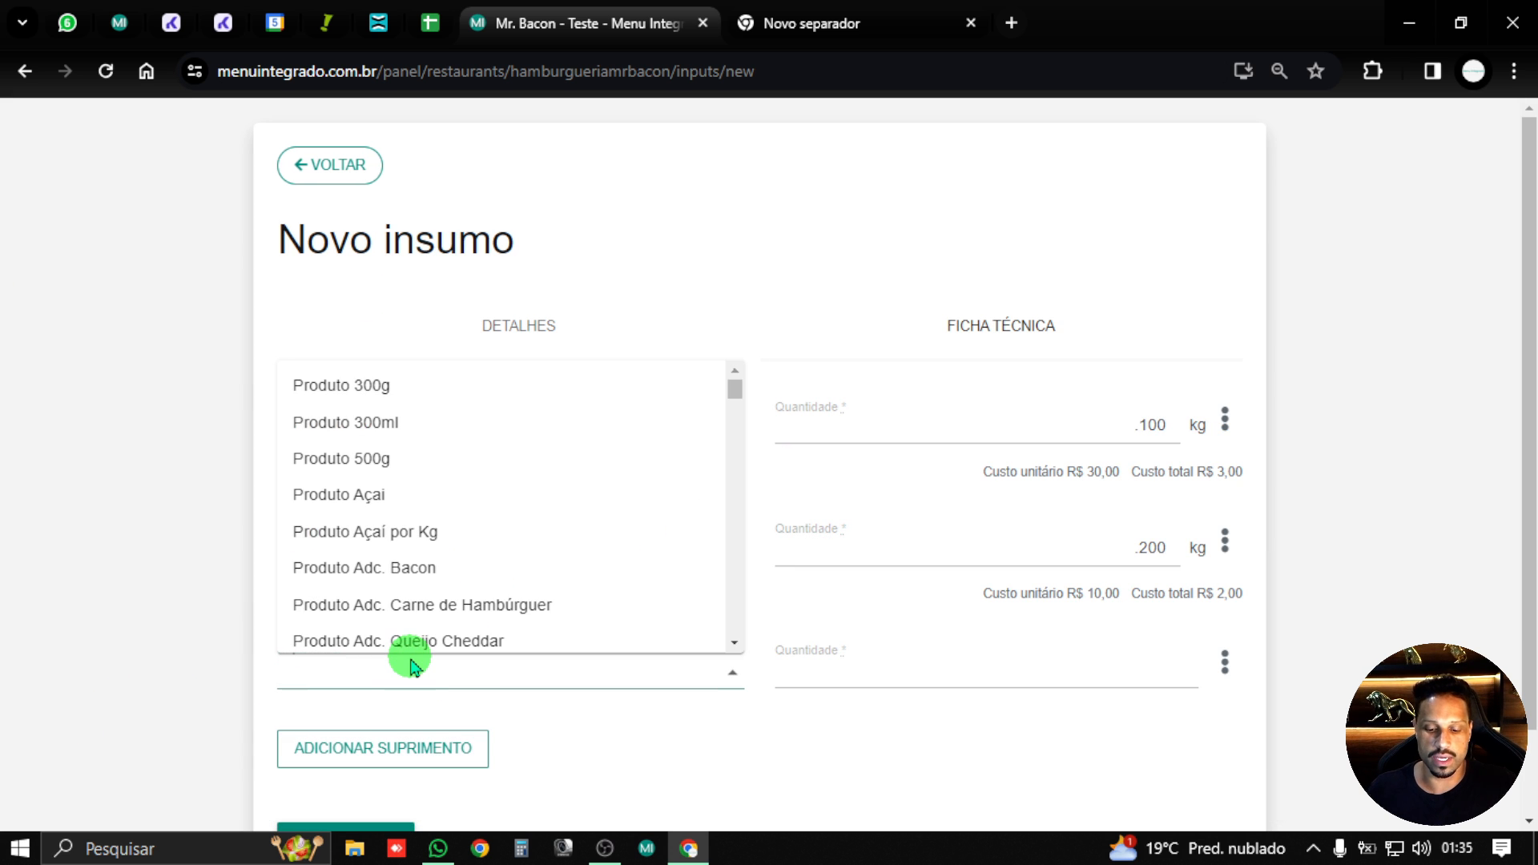
{"action": "type", "text": "insu"}
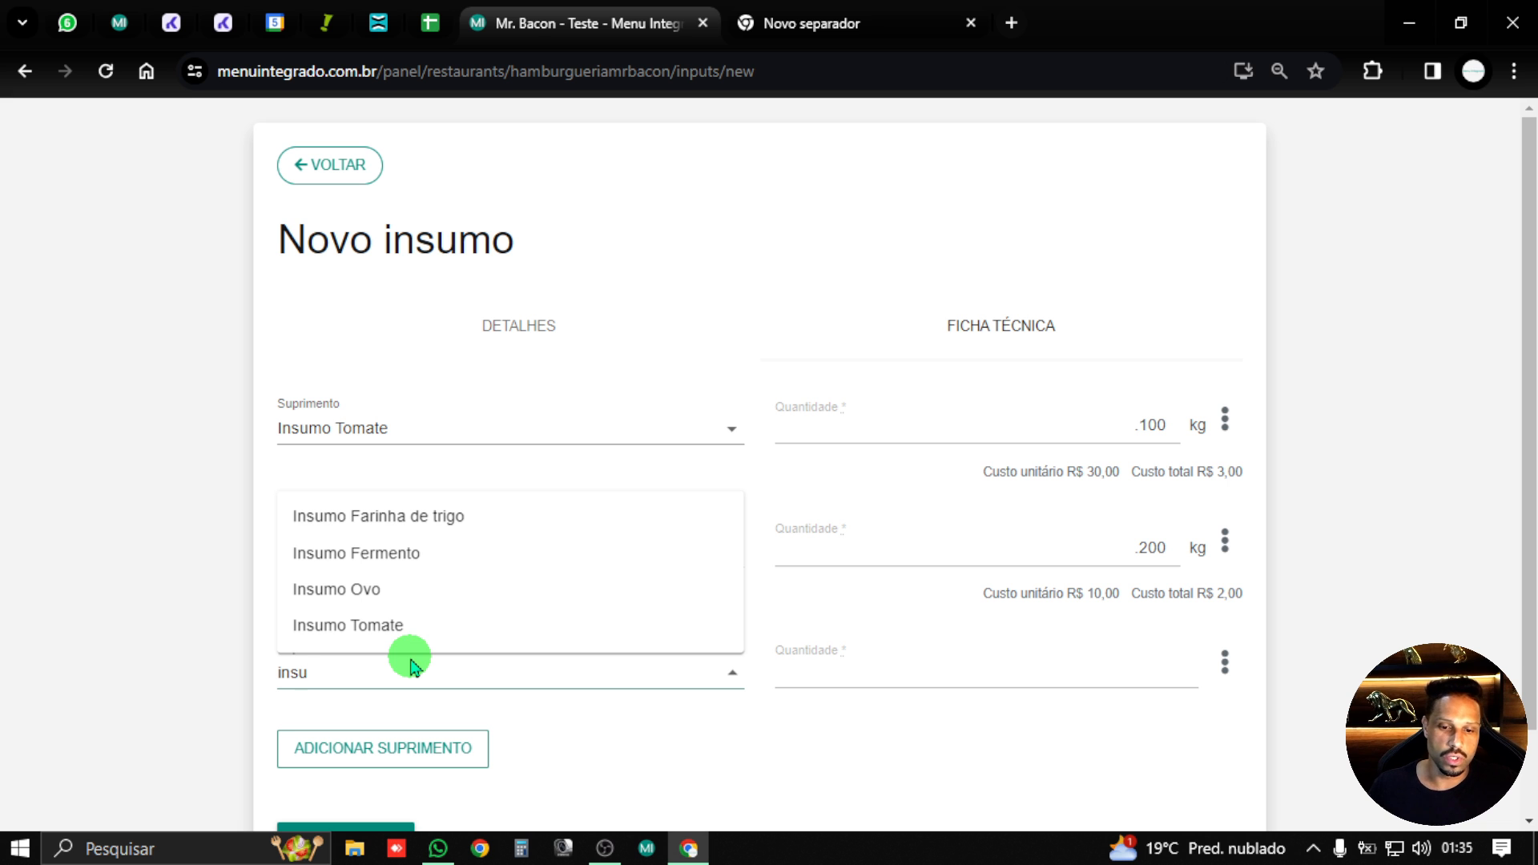
{"action": "left_click", "coordinate": [411, 589]}
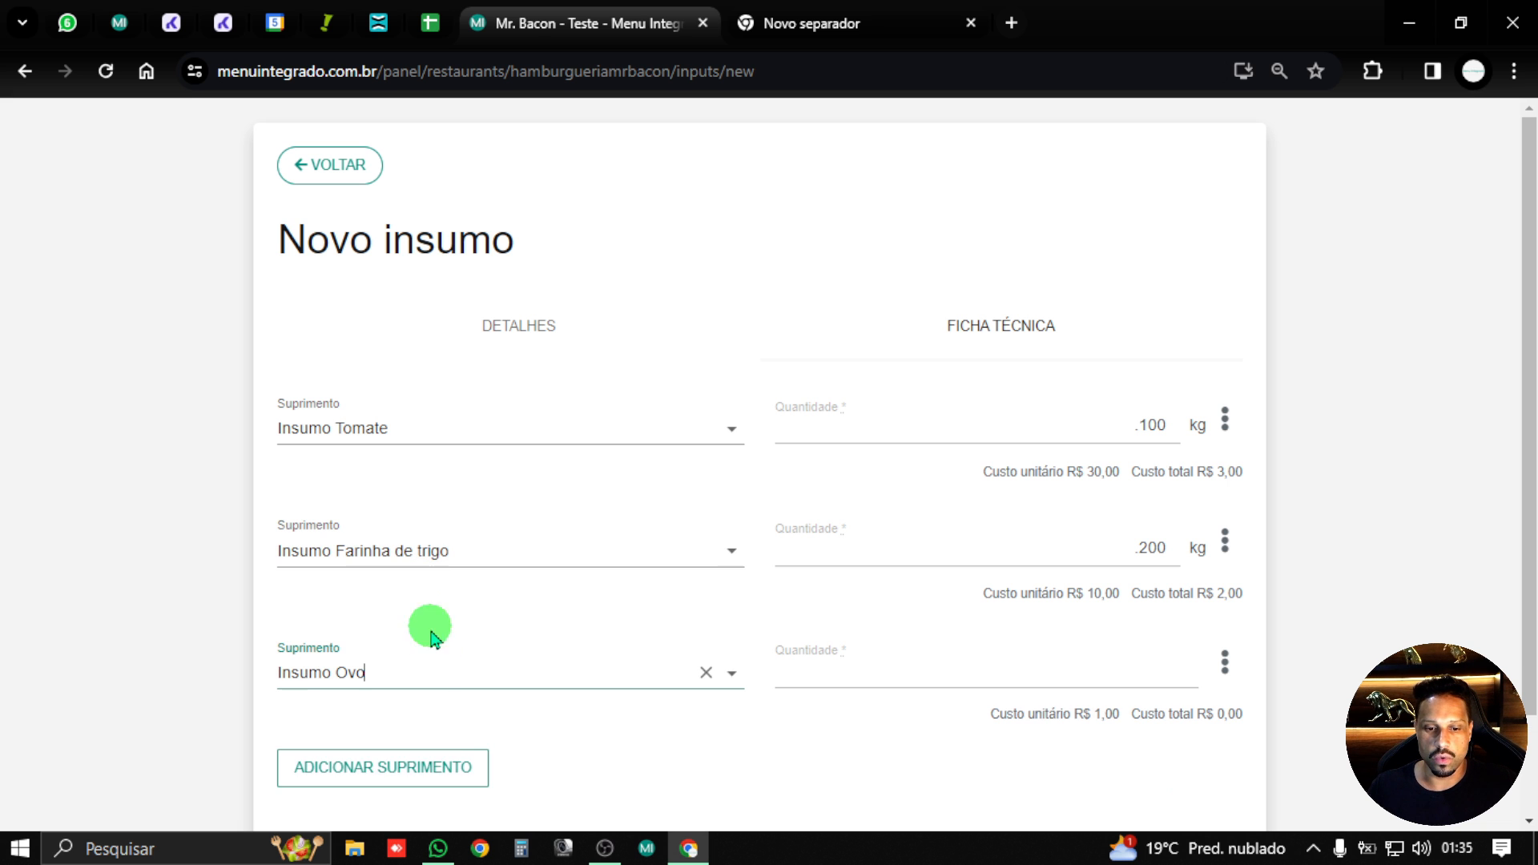
- Add a fourth supply to the ficha técnica and select Insumo Tomate for it
{"action": "left_click", "coordinate": [422, 767]}
{"action": "scroll", "coordinate": [433, 641], "scroll_direction": "down", "scroll_amount": 3}
{"action": "left_click", "coordinate": [393, 585]}
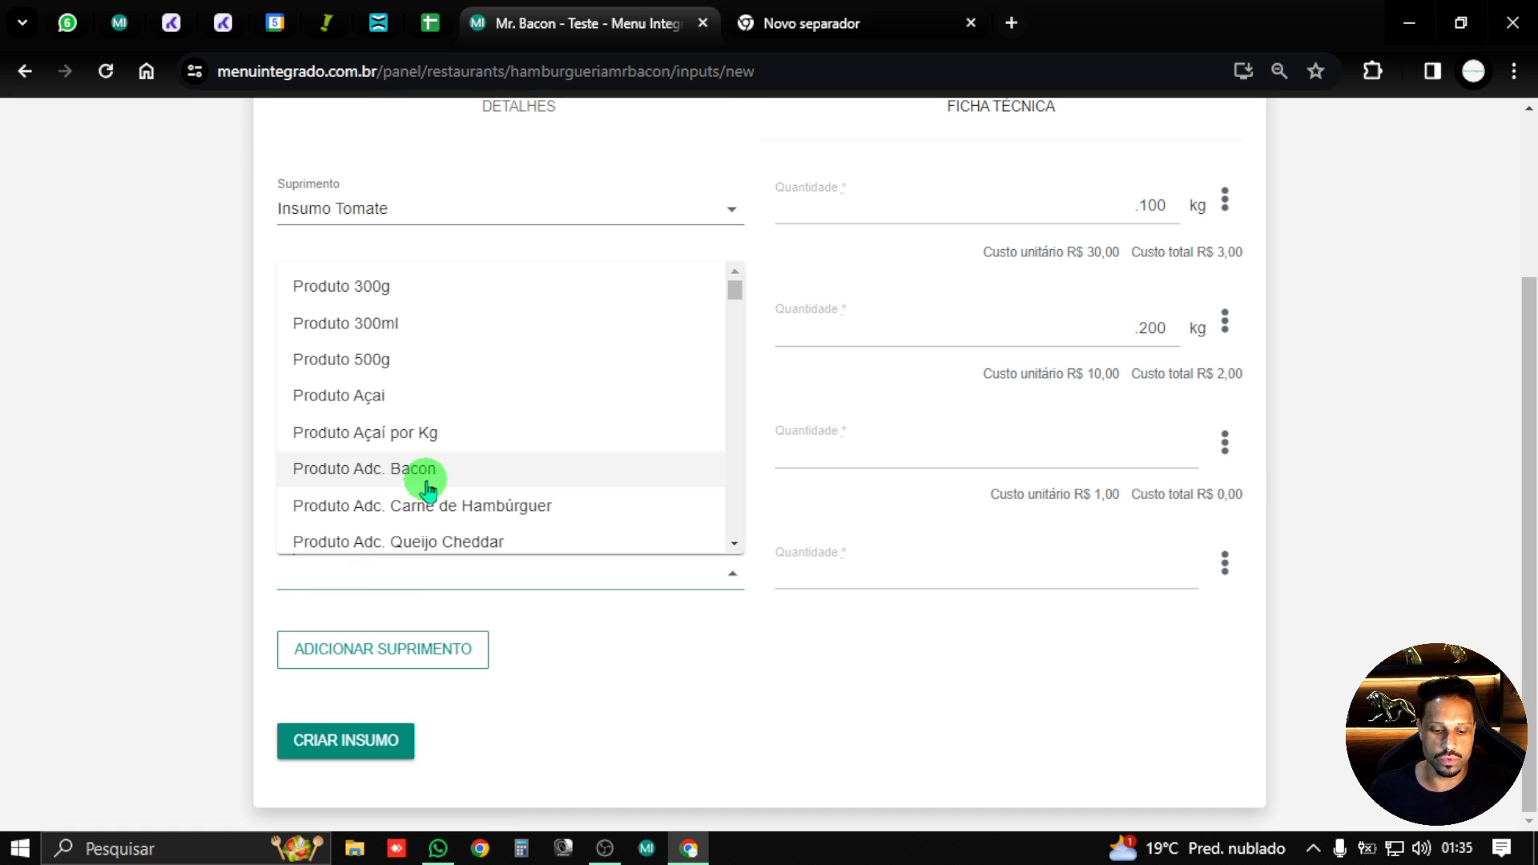
{"action": "scroll", "coordinate": [429, 485], "scroll_direction": "down", "scroll_amount": 2}
{"action": "type", "text": "insu"}
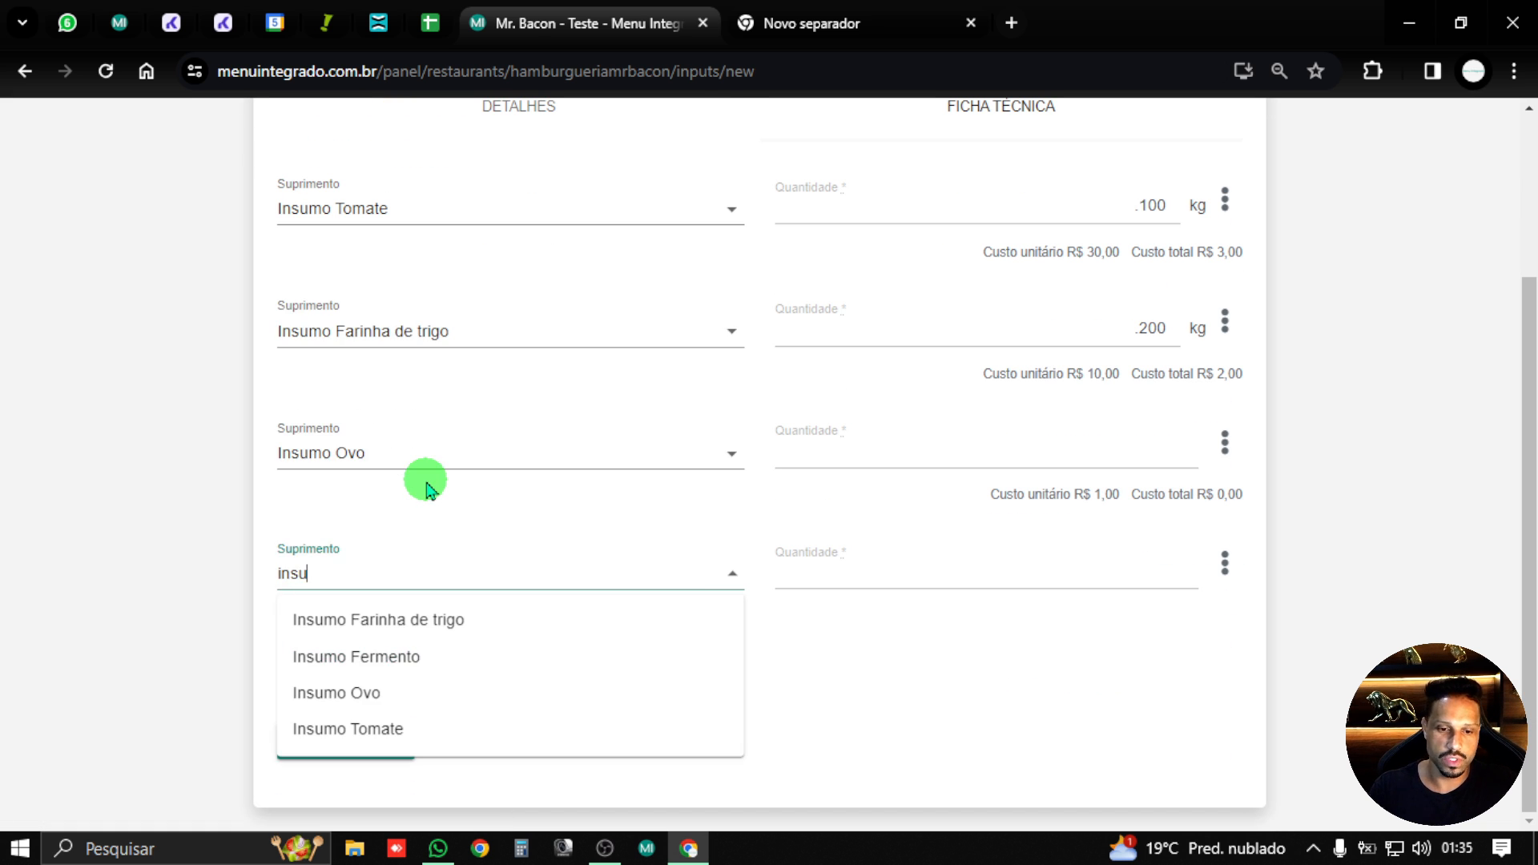
{"action": "left_click", "coordinate": [429, 730]}
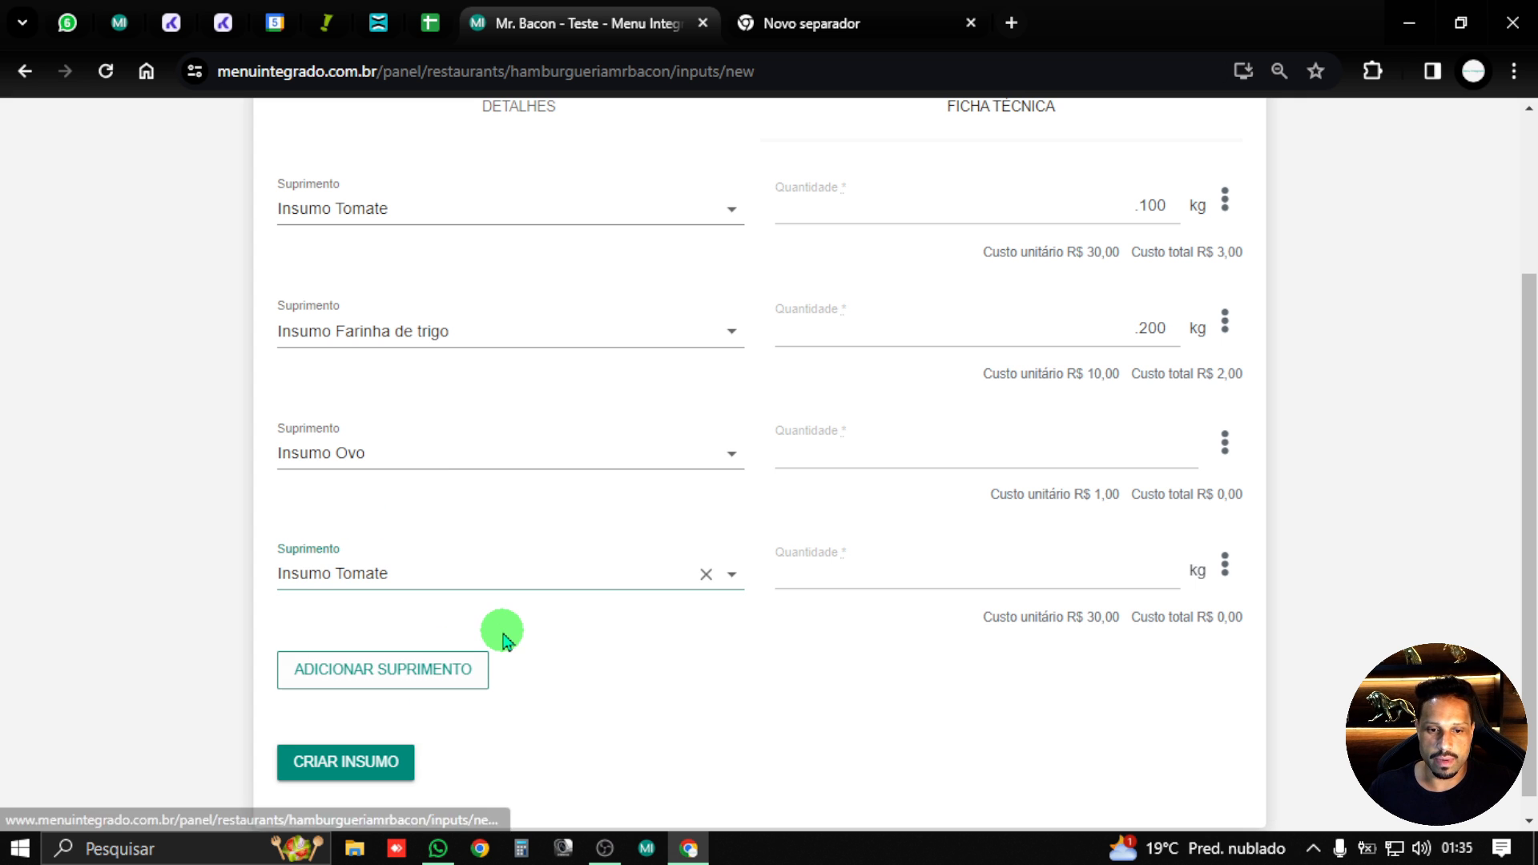
- Change the fourth supply in the ficha técnica to Insumo Fermento
{"action": "left_click", "coordinate": [432, 575]}
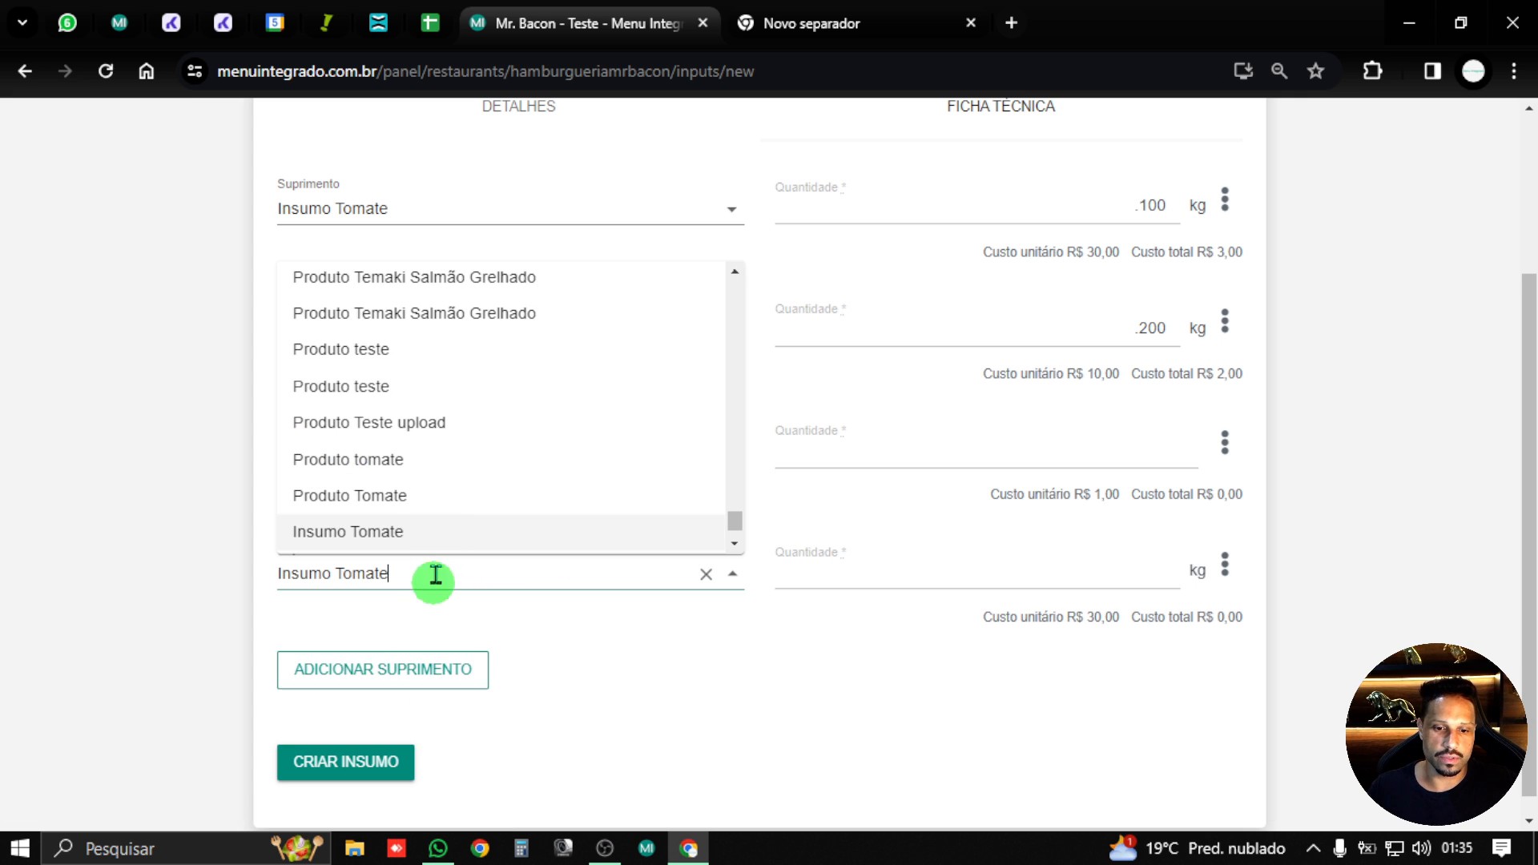
{"action": "key", "text": "BackSpace"}
{"action": "key", "text": "BackSpace"}
{"action": "key", "text": "BackSpace"}
{"action": "key", "text": "BackSpace"}
{"action": "key", "text": "BackSpace"}
{"action": "key", "text": "BackSpace"}
{"action": "key", "text": "BackSpace"}
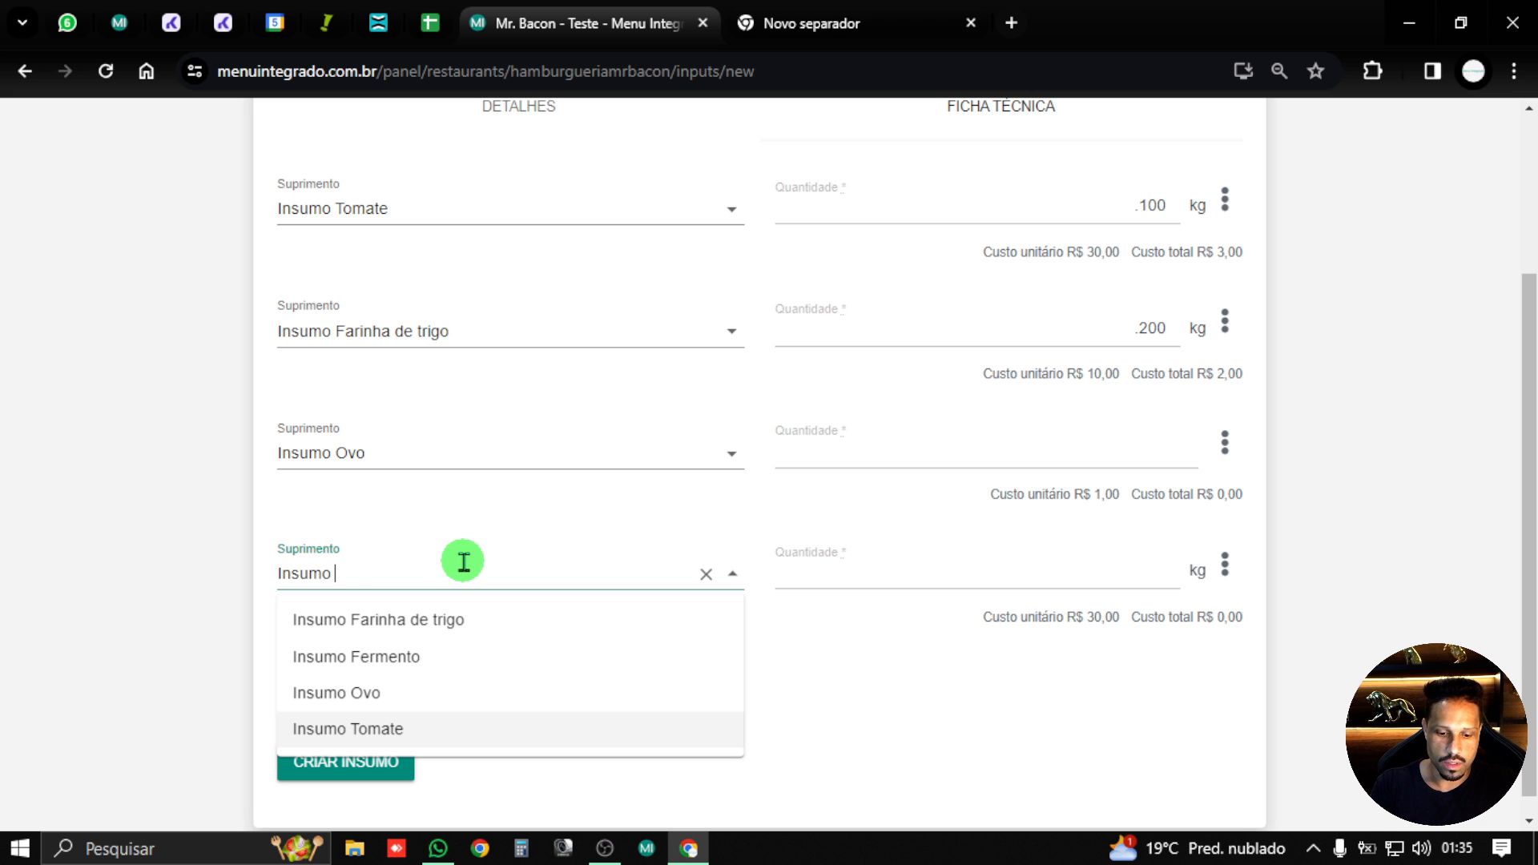
{"action": "type", "text": "f"}
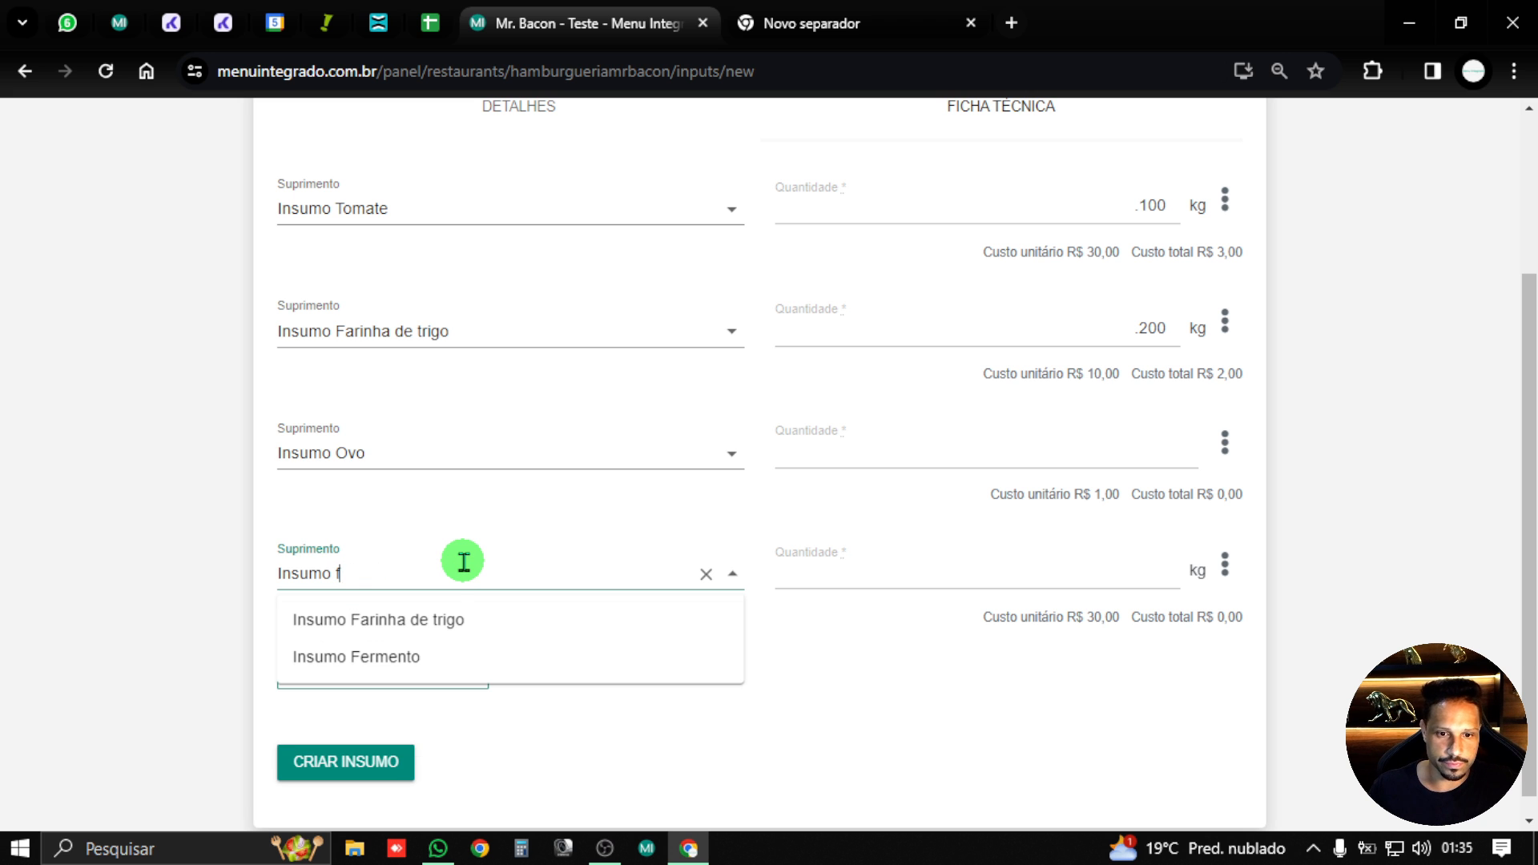
{"action": "left_click", "coordinate": [440, 657]}
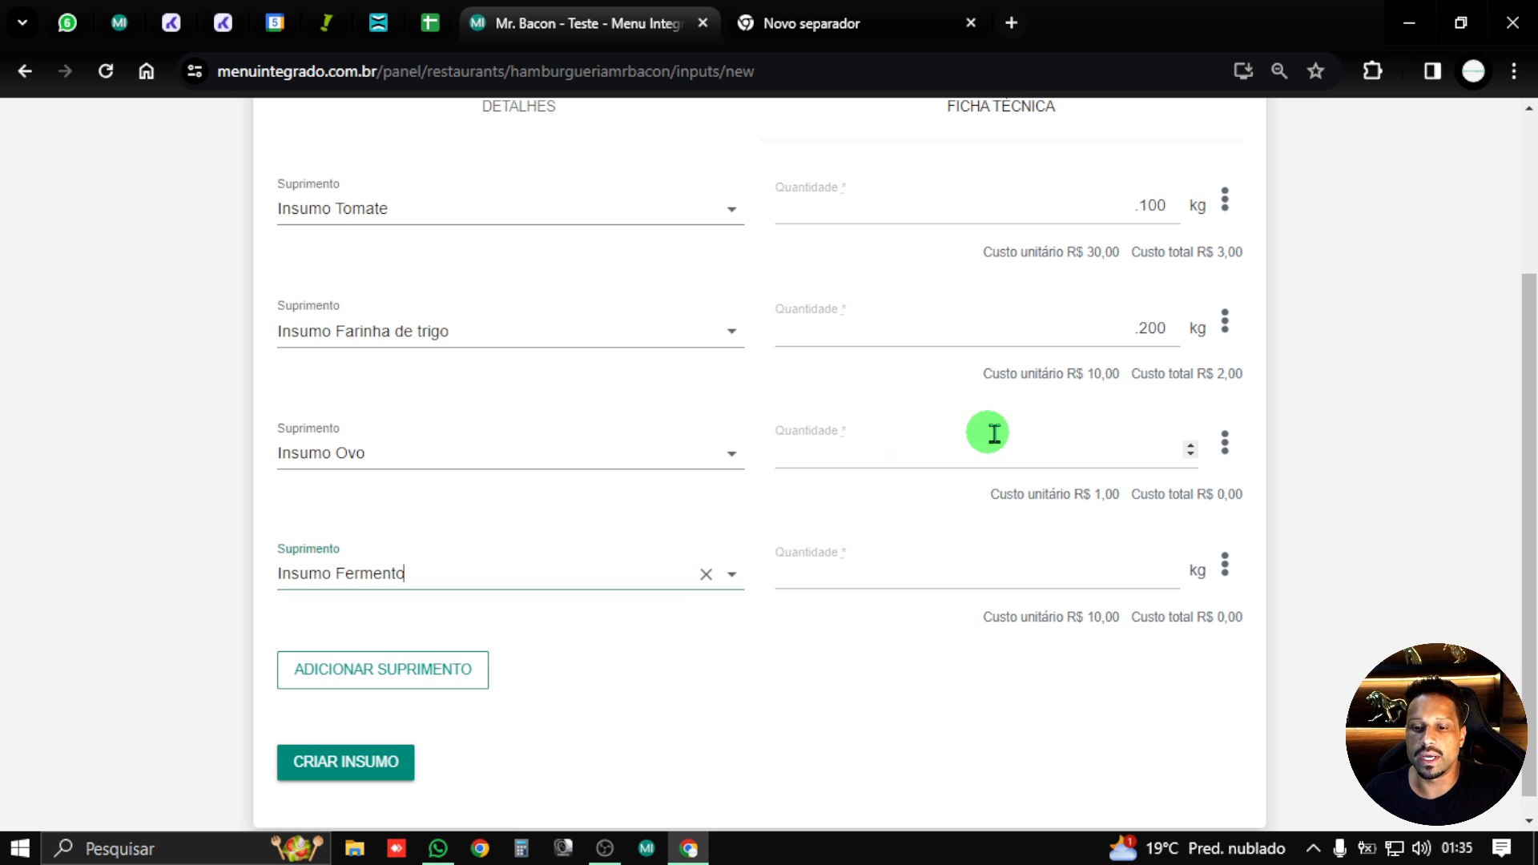
- Set the supply quantities to 4 for Insumo Ovo and .50 kg for Insumo Fermento
{"action": "left_click", "coordinate": [1082, 439]}
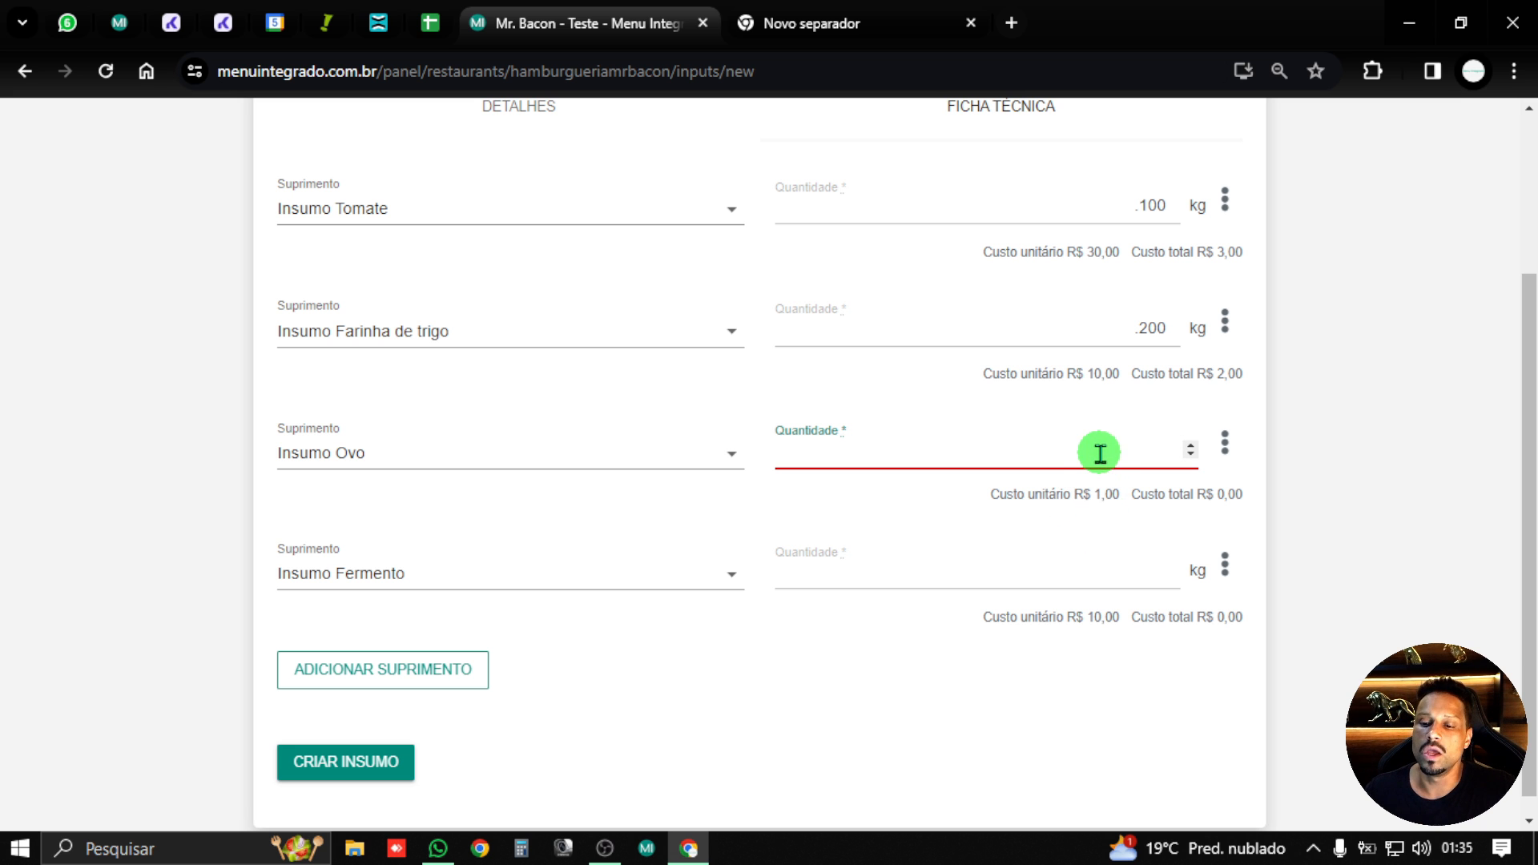
{"action": "type", "text": "4"}
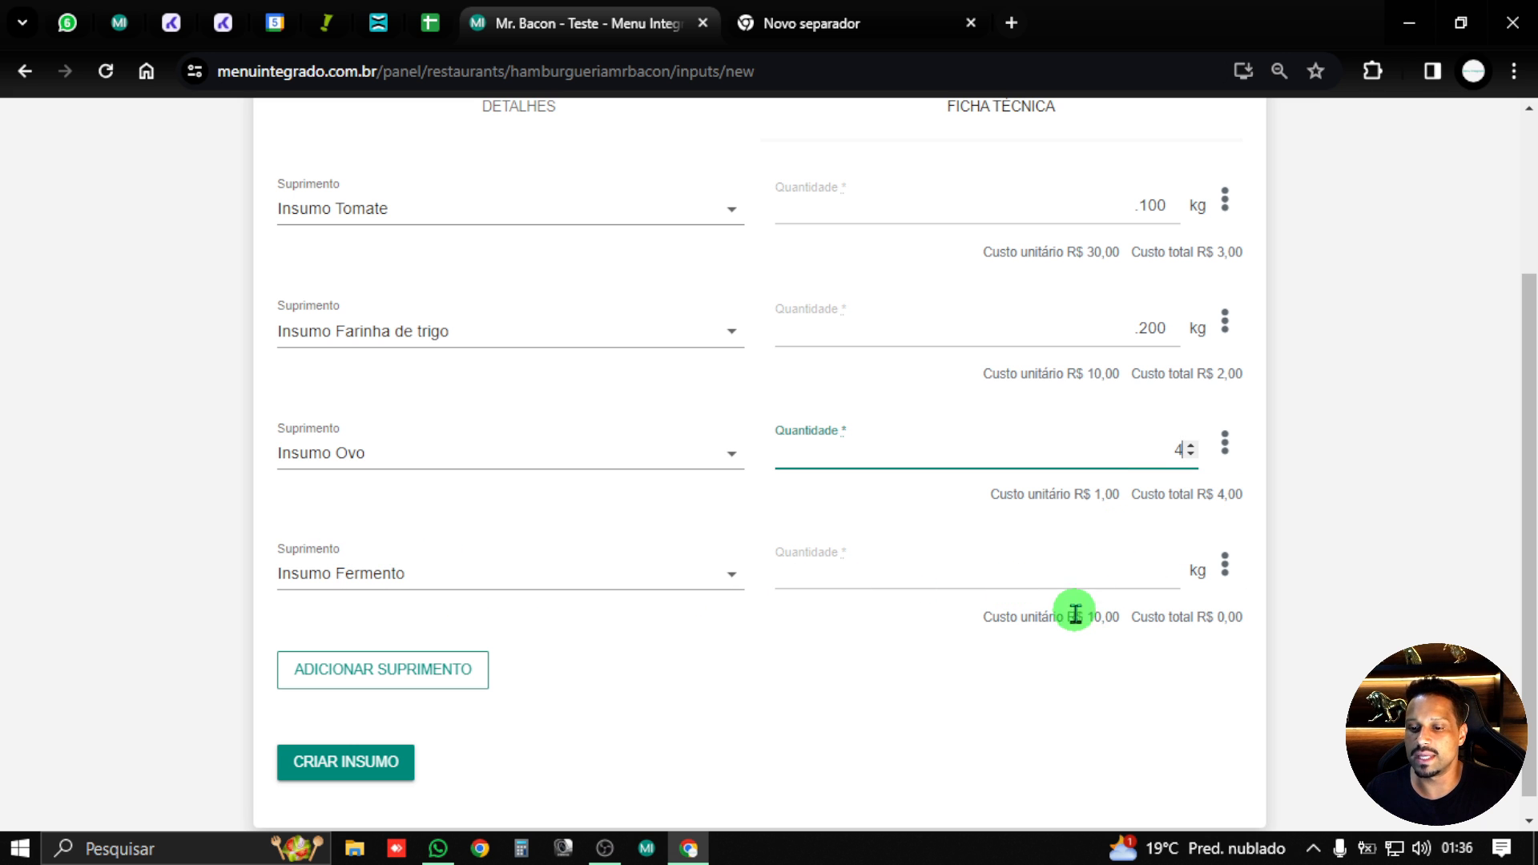
{"action": "left_click", "coordinate": [1070, 565]}
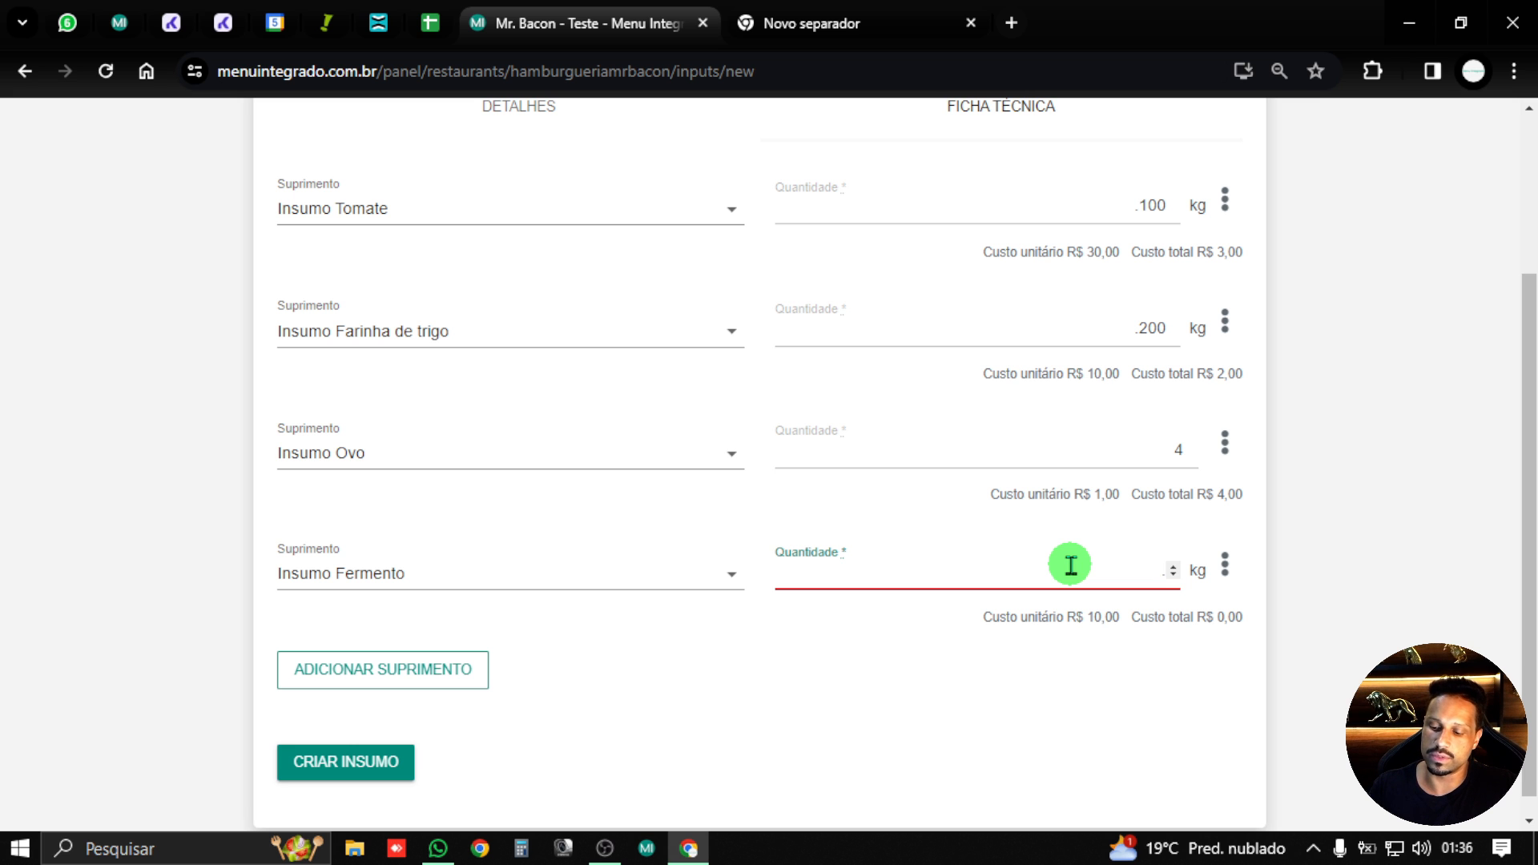
{"action": "type", "text": ".50"}
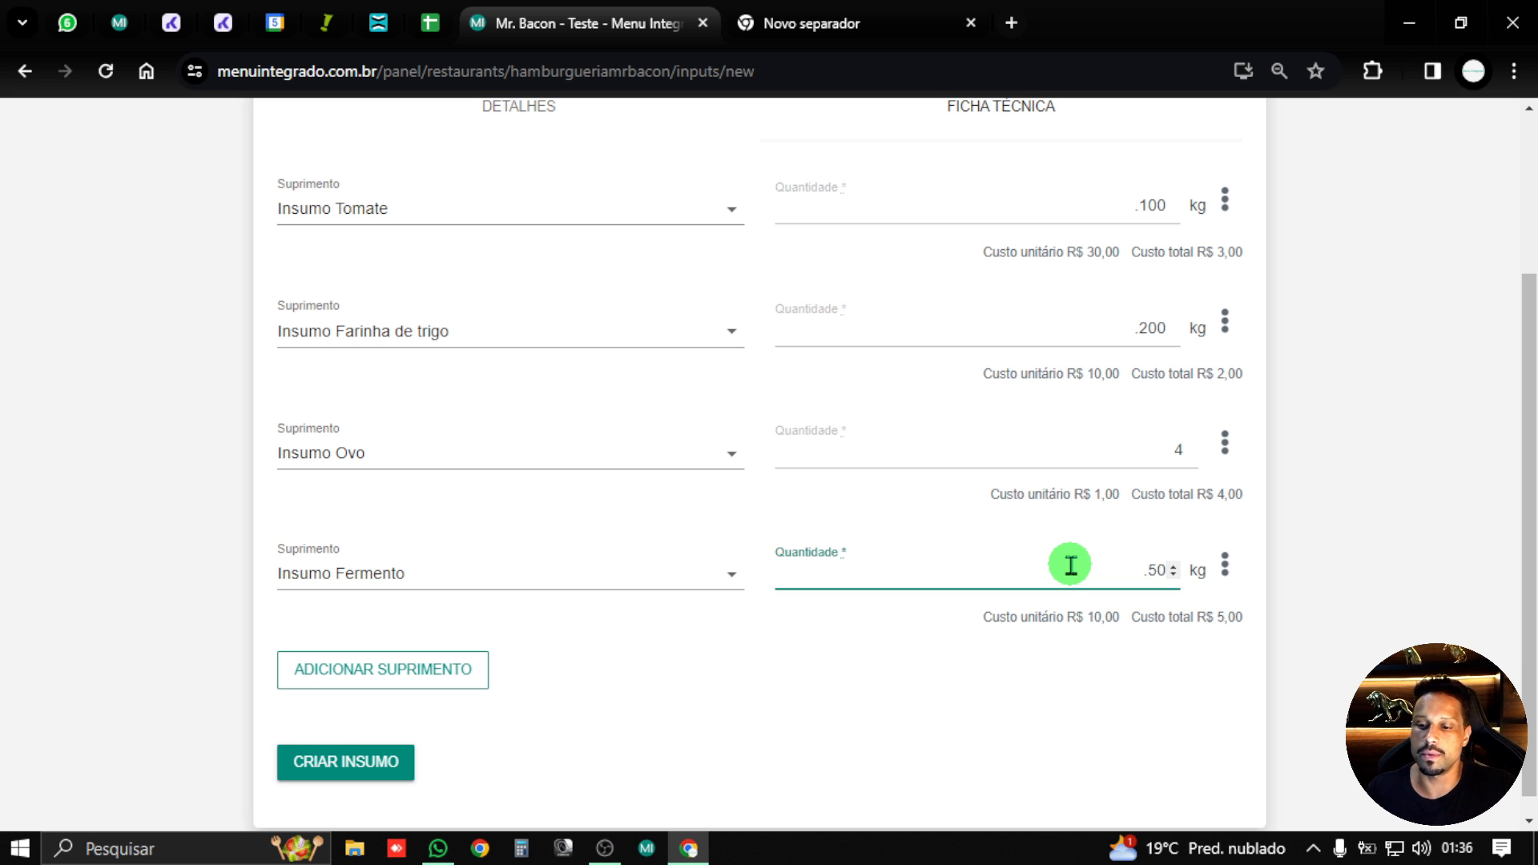
{"action": "left_click", "coordinate": [1041, 649]}
- Review the supplies and the details of Massa do macarrão, and create the ingredient
{"action": "scroll", "coordinate": [985, 617], "scroll_direction": "up", "scroll_amount": 1}
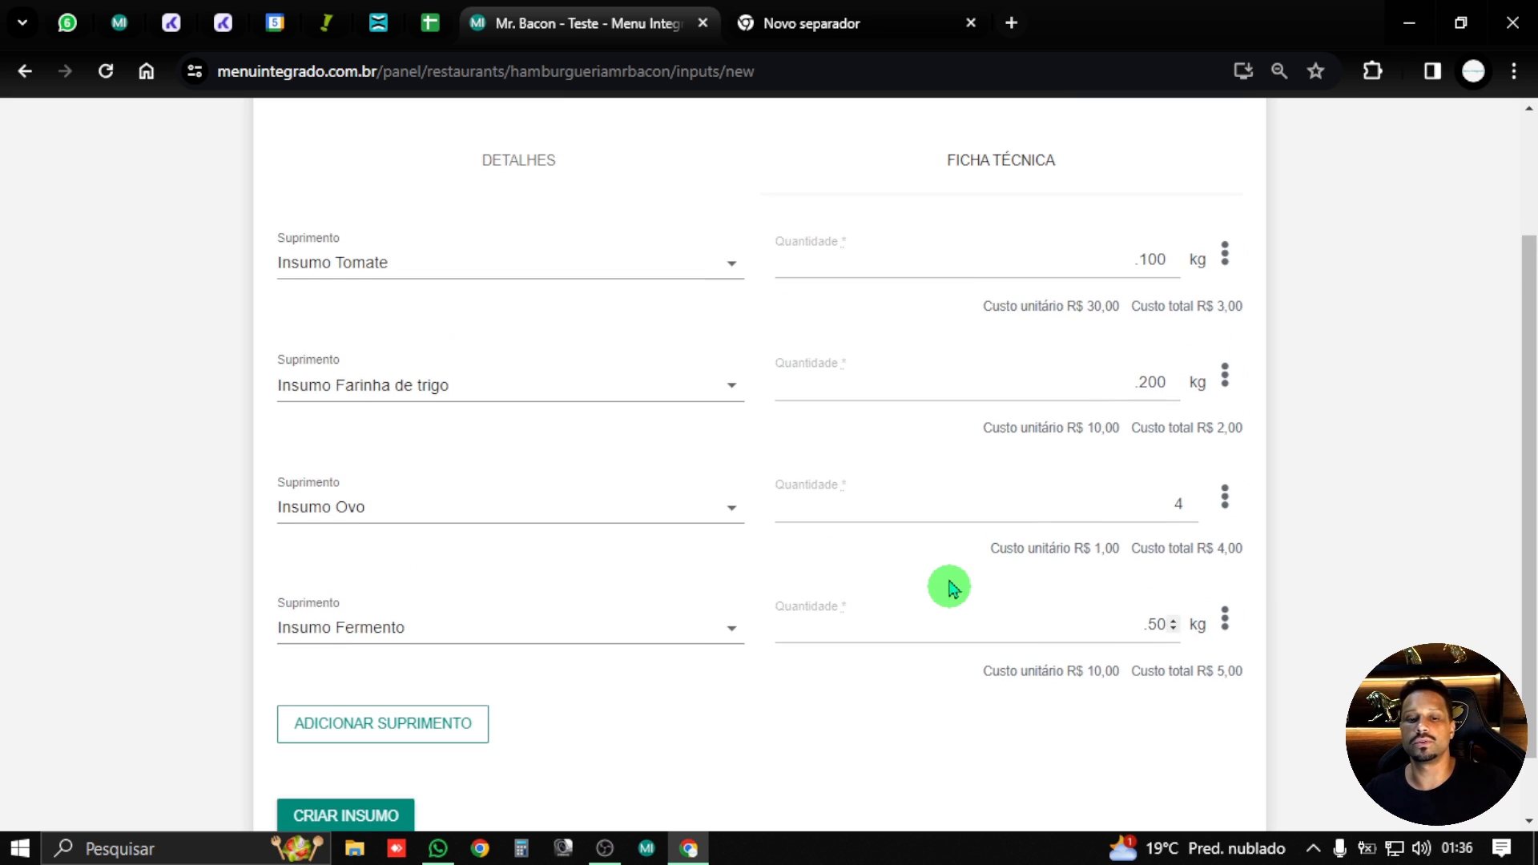
{"action": "scroll", "coordinate": [949, 588], "scroll_direction": "up", "scroll_amount": 1}
{"action": "scroll", "coordinate": [969, 505], "scroll_direction": "down", "scroll_amount": 1}
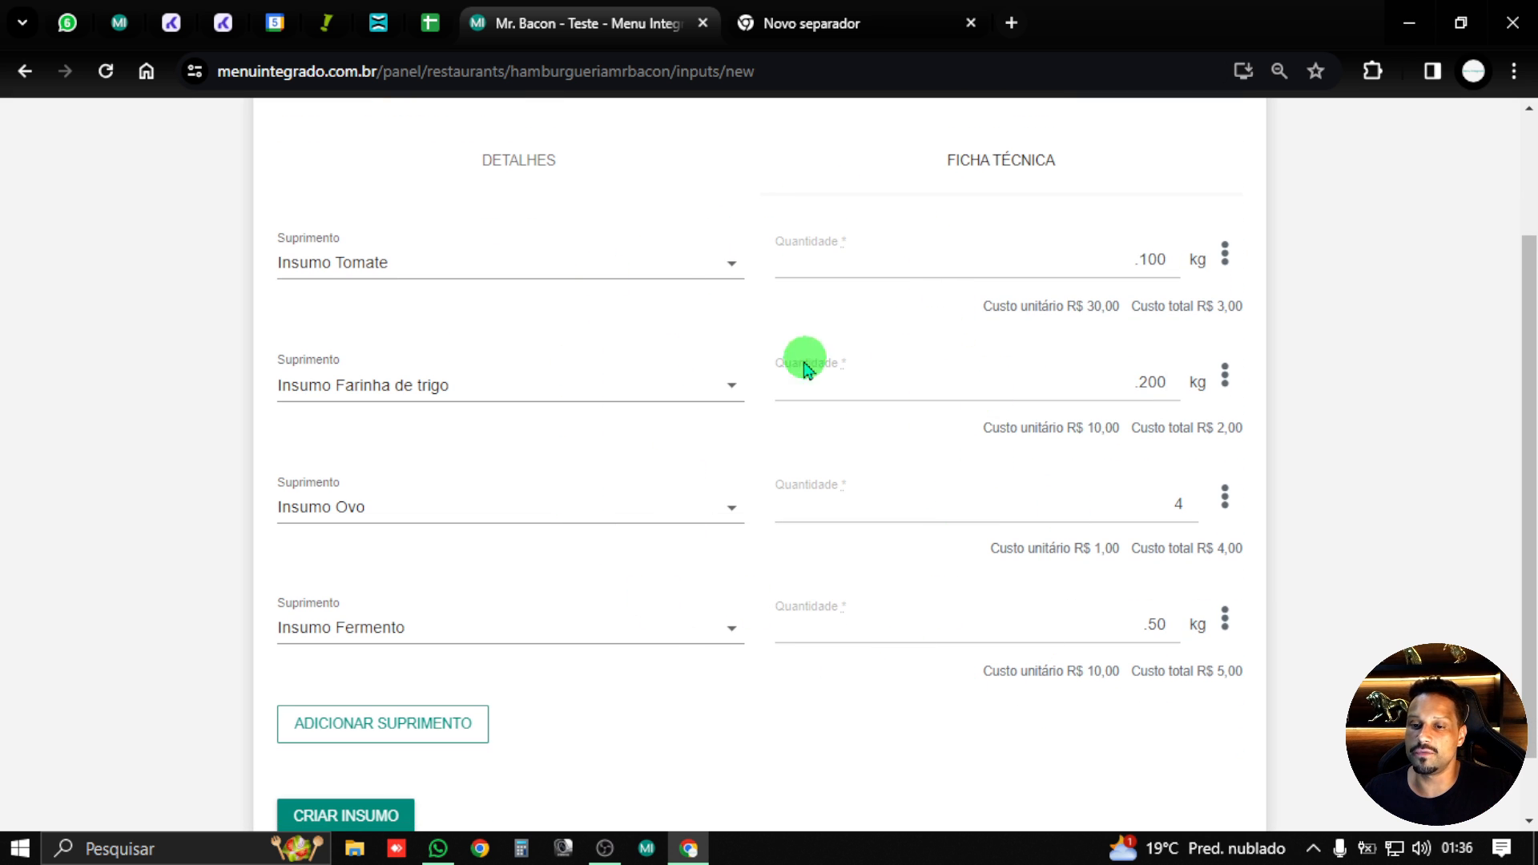
{"action": "left_click", "coordinate": [543, 171]}
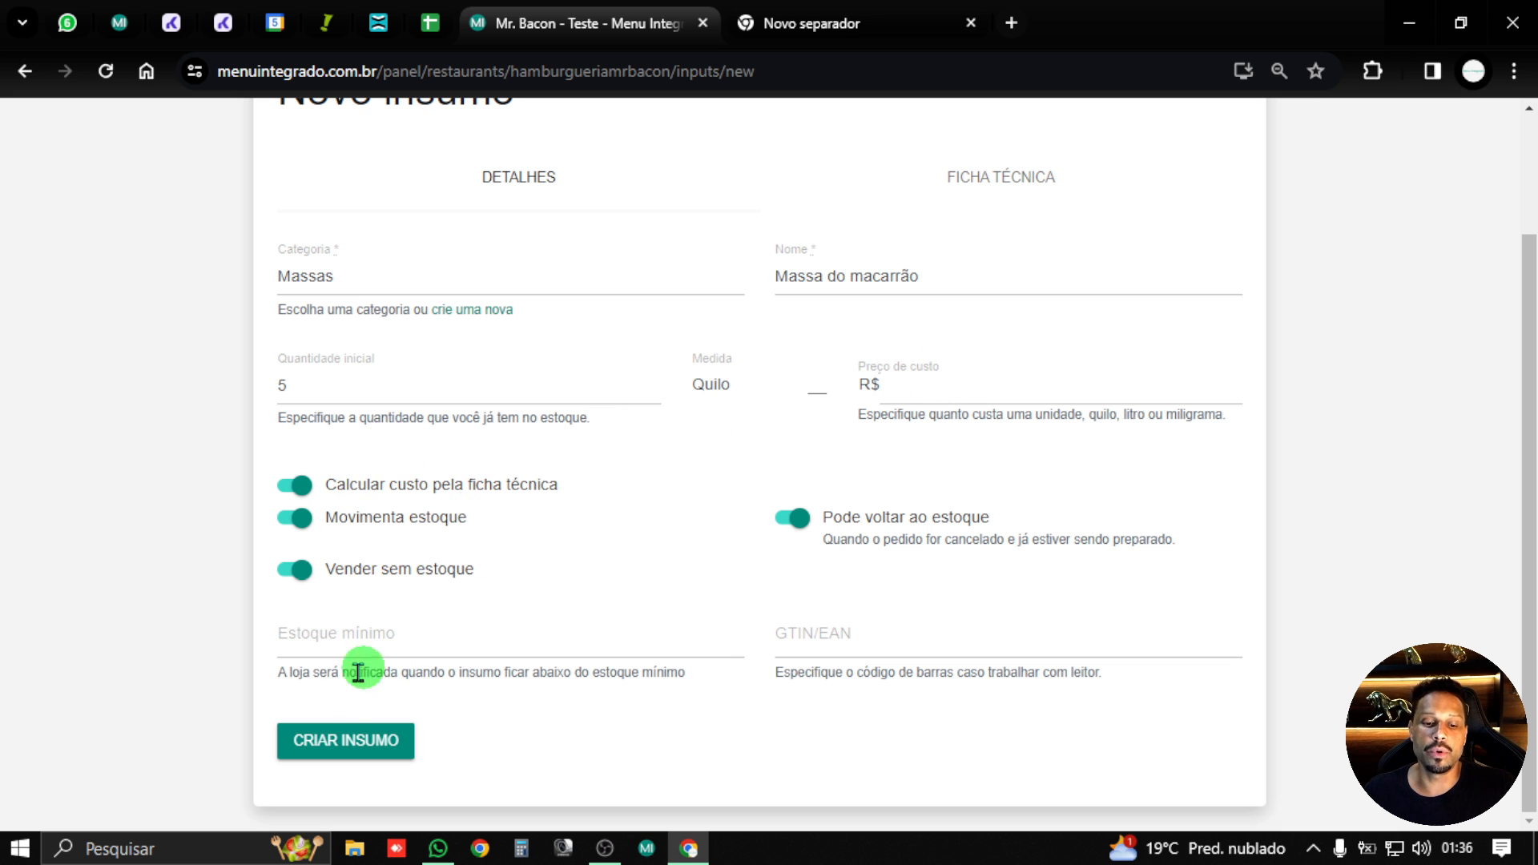
{"action": "left_click", "coordinate": [350, 742]}
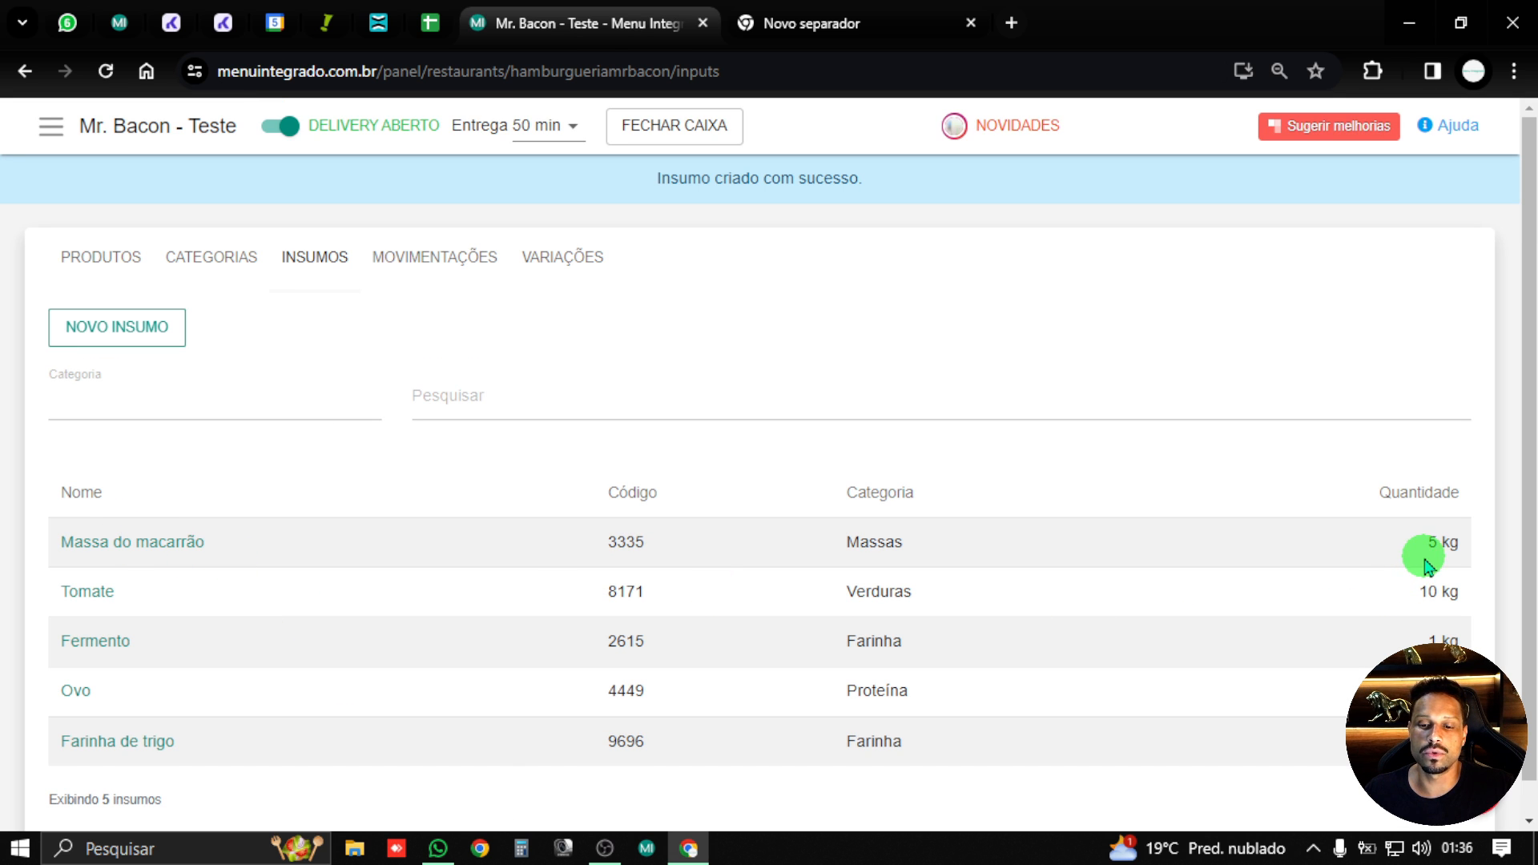
- Open the ingredient Massa do macarrão from the list and check where it is used
{"action": "left_click", "coordinate": [151, 543]}
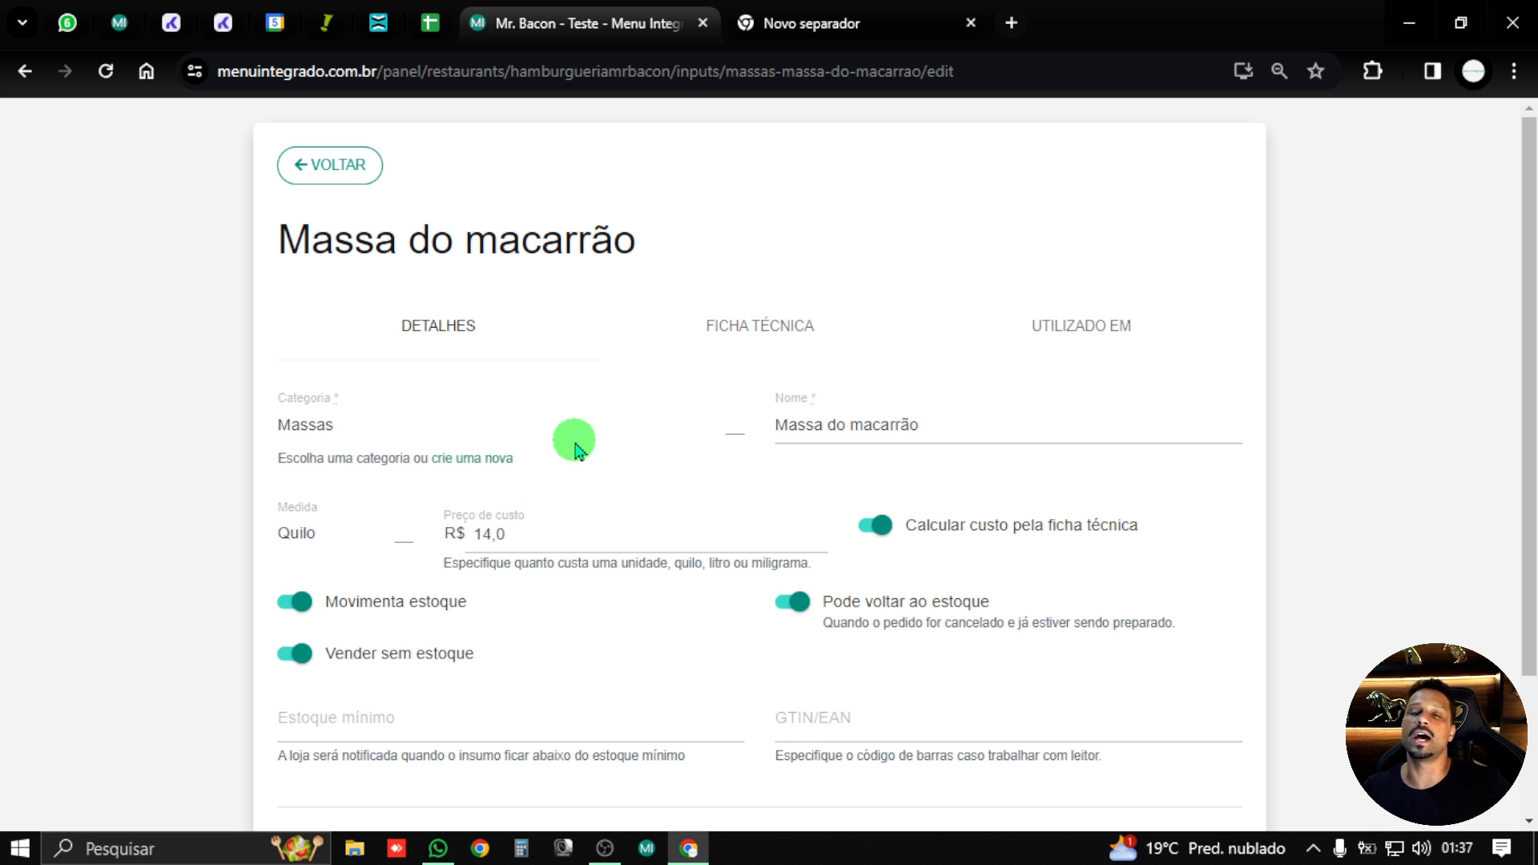
{"action": "left_click", "coordinate": [1041, 335]}
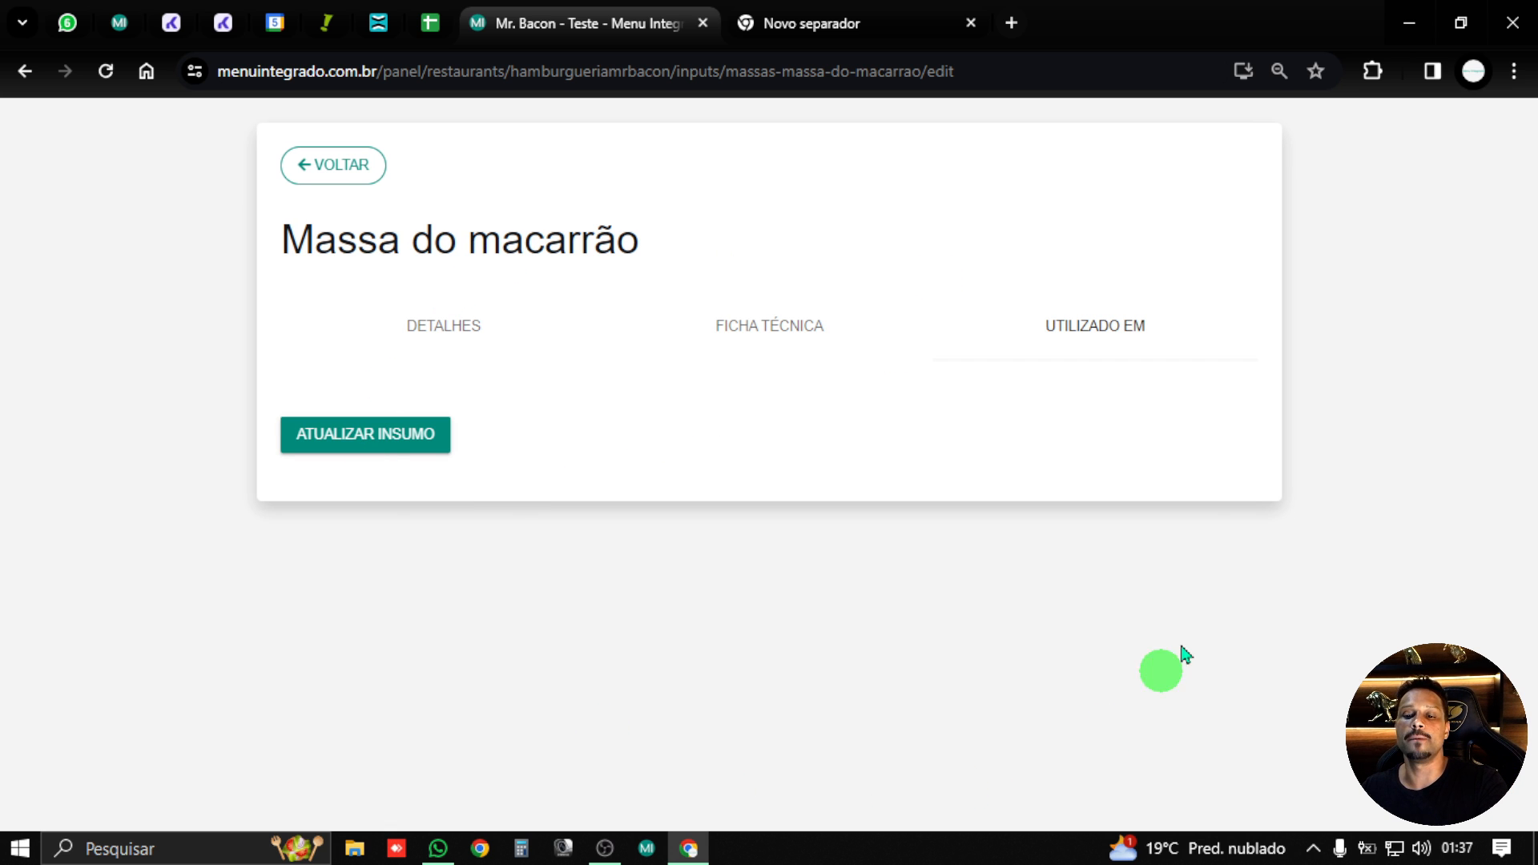